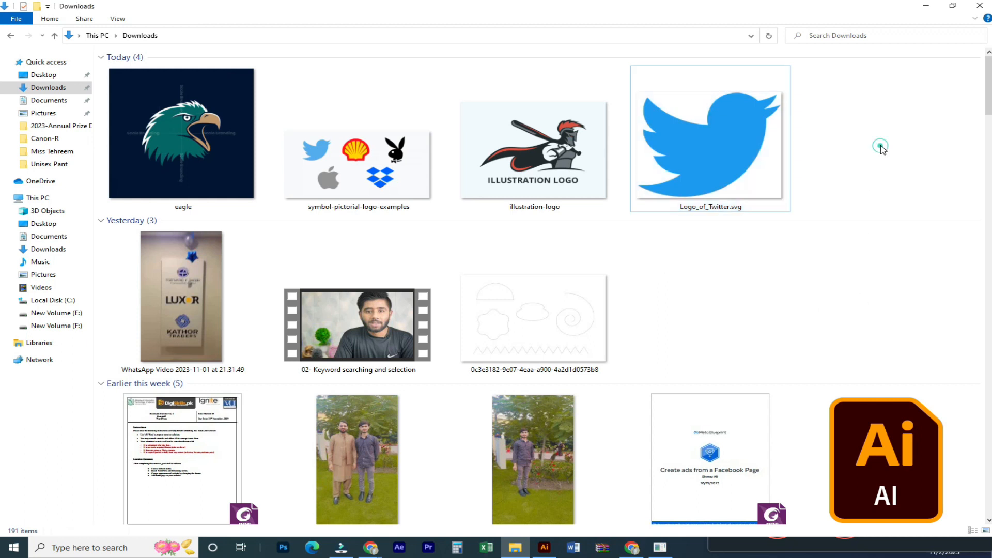
# - Bring the Logo_of_Twitter.svg image from the Downloads folder into Illustrator and select it on the artboard
pyautogui.moveTo(734, 176); pyautogui.dragTo(402, 288)
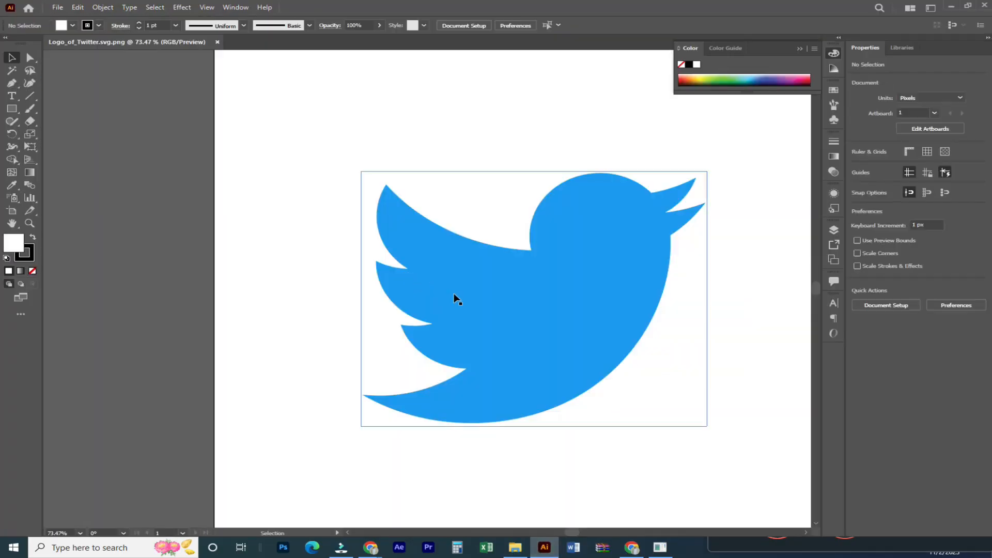
pyautogui.click(484, 303)
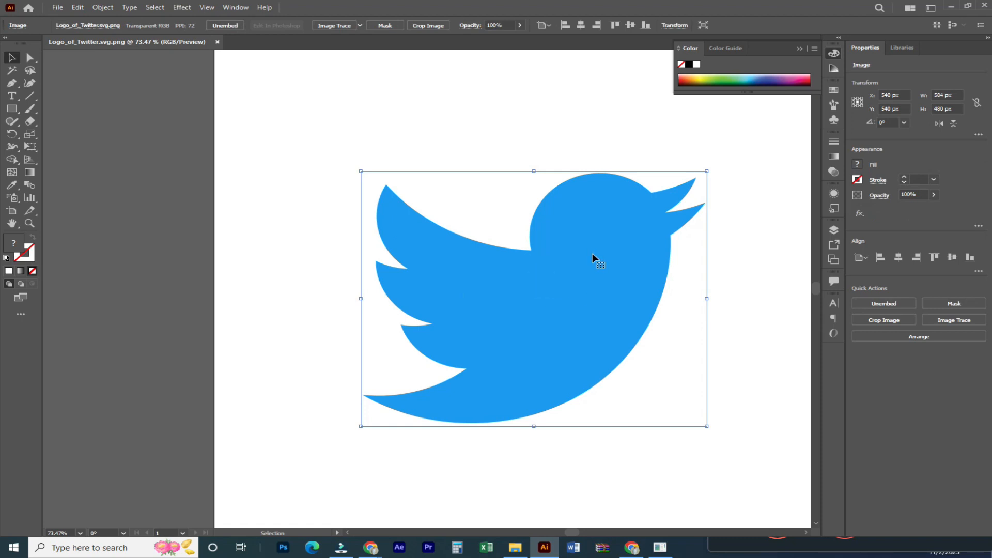
pyautogui.hotkey('ctrl', '-')
pyautogui.hotkey('ctrl', '-')
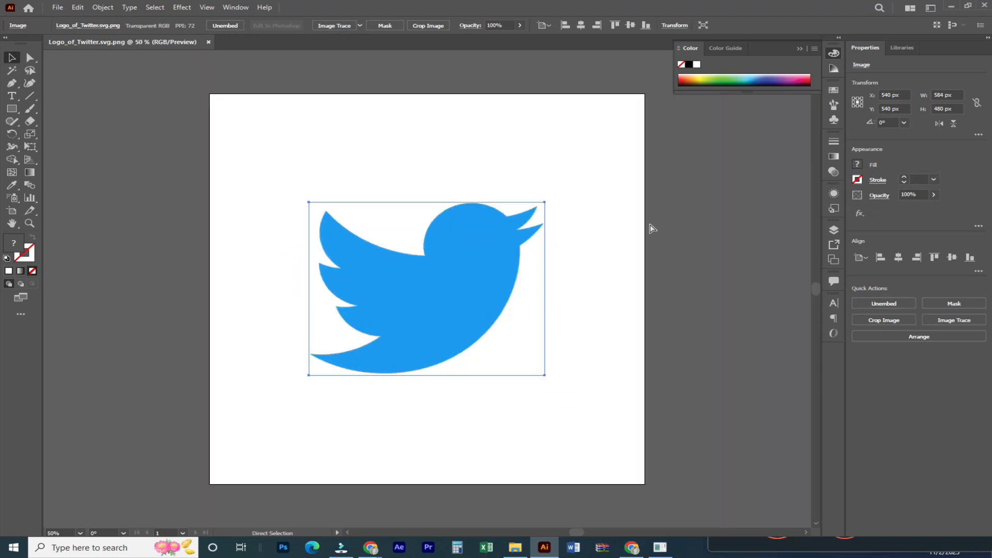
# - Deselect the Twitter bird image, leaving it in place on the artboard
pyautogui.moveTo(524, 258); pyautogui.dragTo(498, 270)
pyautogui.click(619, 275)
pyautogui.click(518, 266)
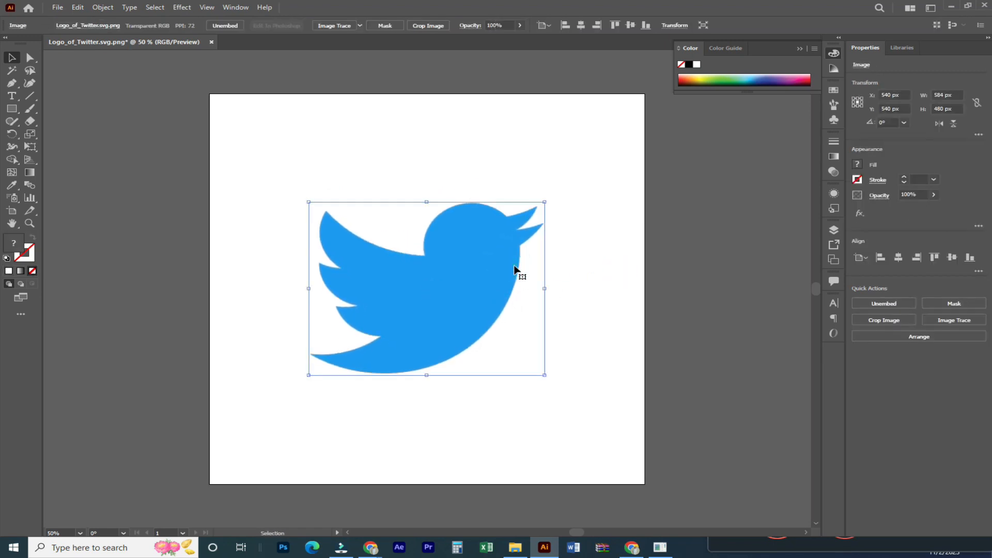
pyautogui.press('a')
pyautogui.press('v')
pyautogui.hotkey('ctrl', 'shift', 'a')
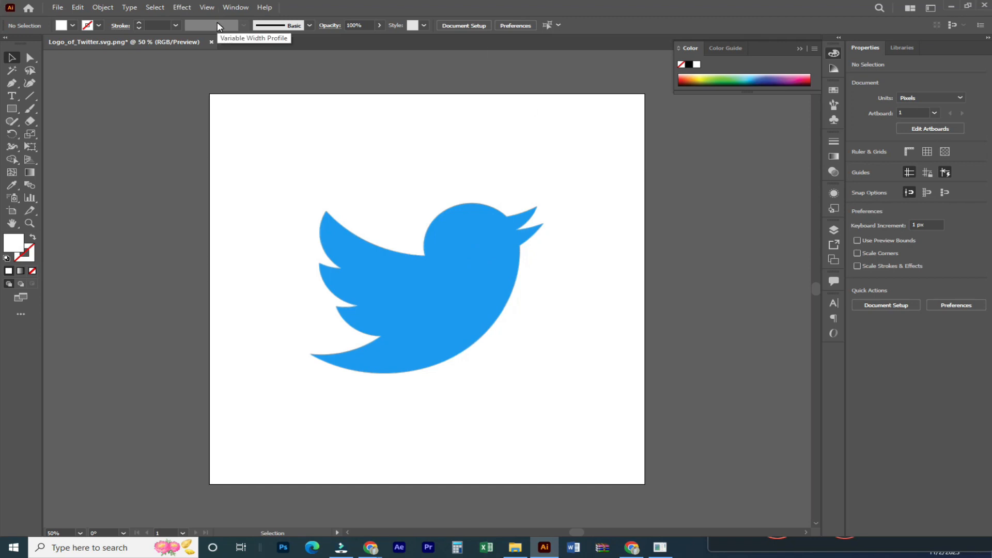
# - Start a Pen tool path at the tip of the bird's lower beak
pyautogui.press('p')
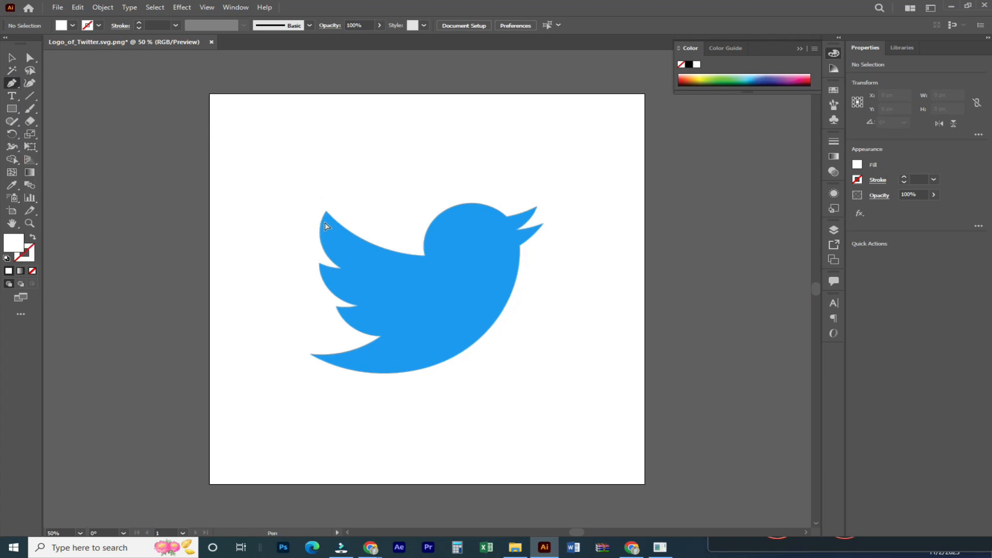
pyautogui.hotkey('ctrl', '+')
pyautogui.hotkey('ctrl', '+')
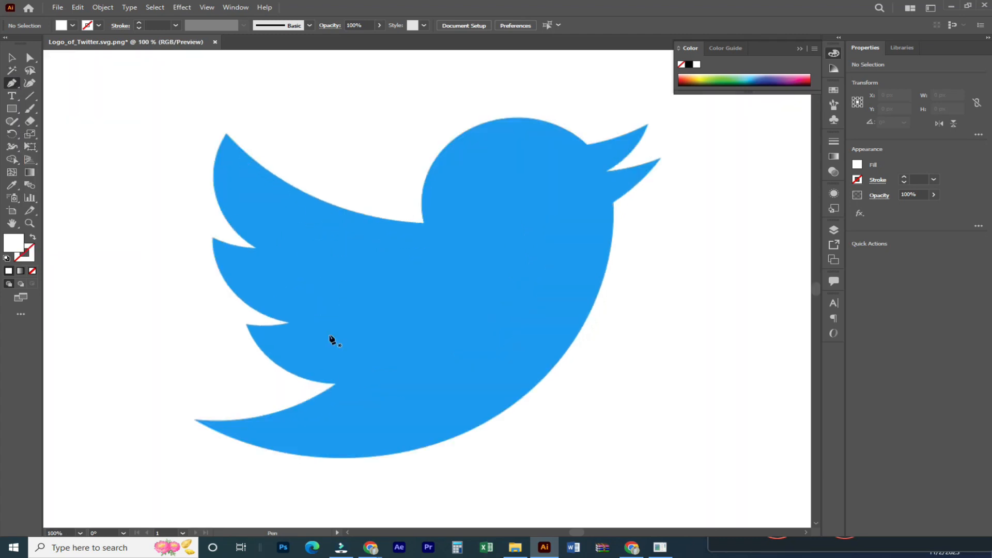
pyautogui.moveTo(466, 329)
pyautogui.mouseDown()
pyautogui.moveTo(456, 299)
pyautogui.moveTo(465, 348)
pyautogui.mouseUp()
pyautogui.moveTo(479, 323); pyautogui.dragTo(475, 356)
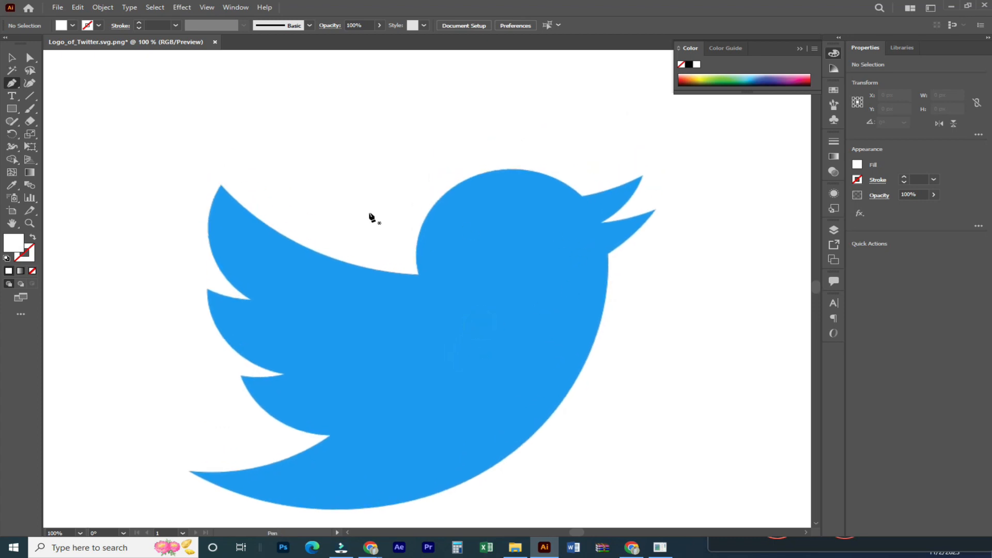
pyautogui.click(657, 209)
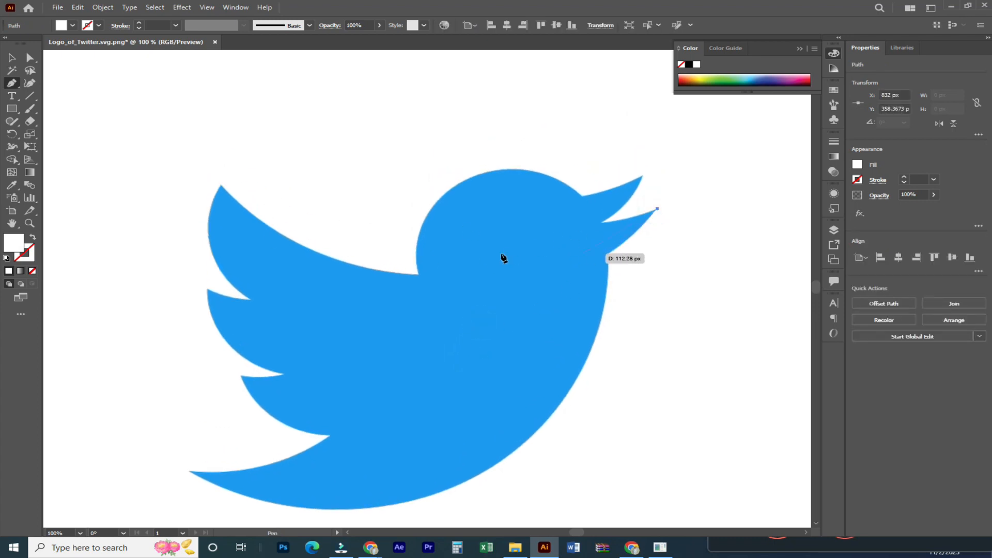
# - Swap the path's fill and stroke so it has no fill, and set the stroke colour to pink EF0F75
pyautogui.click(33, 237)
pyautogui.doubleClick(26, 254)
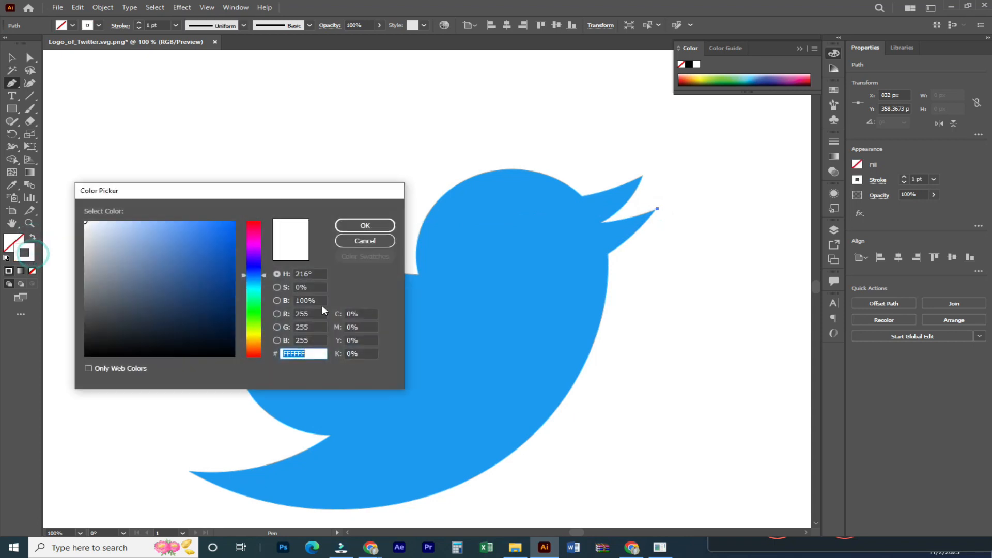
pyautogui.click(257, 235)
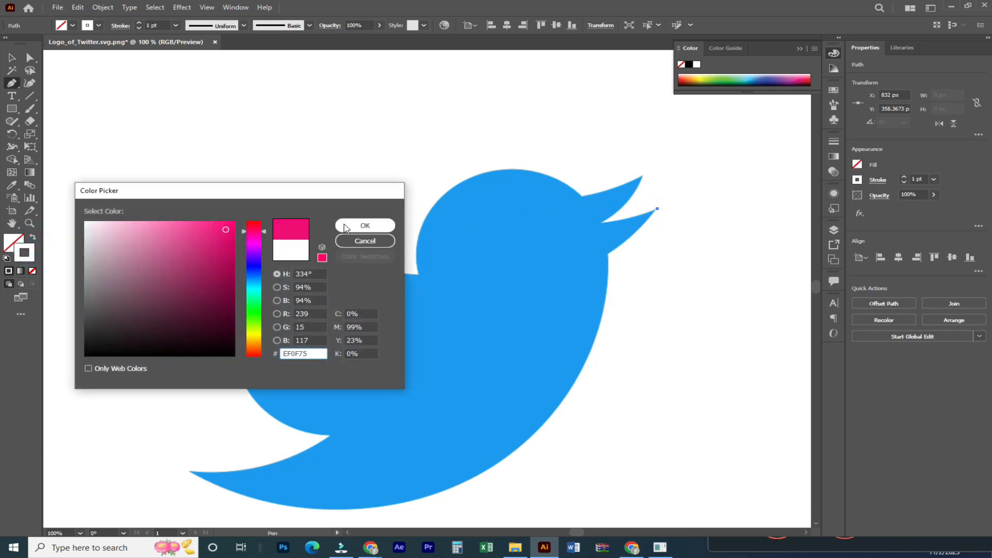
pyautogui.click(365, 226)
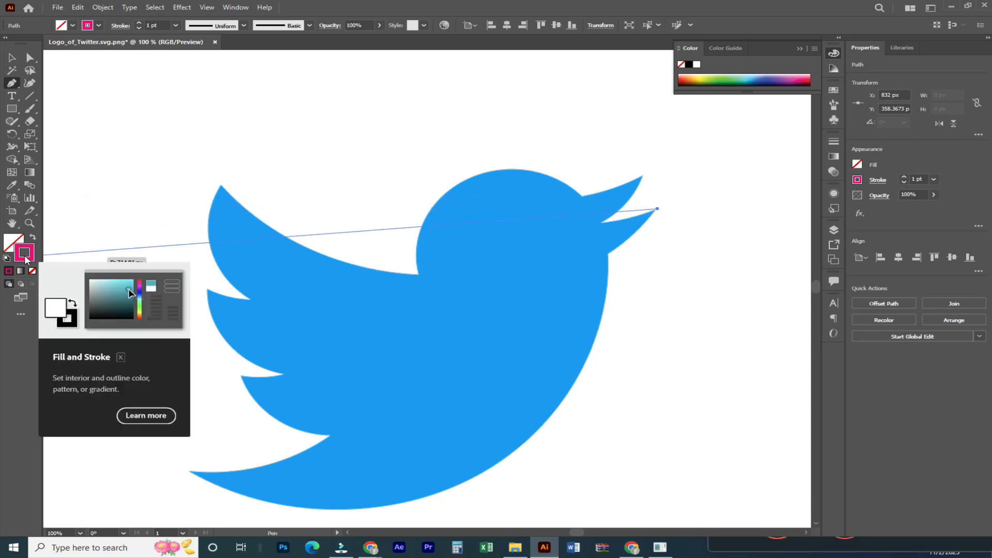
# - Set the path's stroke weight to 3 pt
pyautogui.click(925, 180)
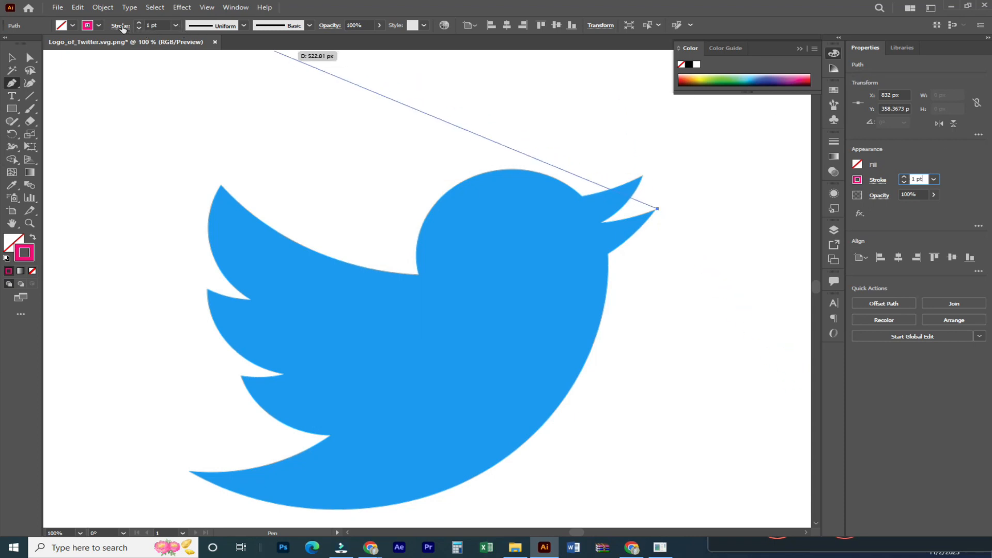
pyautogui.click(155, 24)
pyautogui.scroll(3, 160, 23)
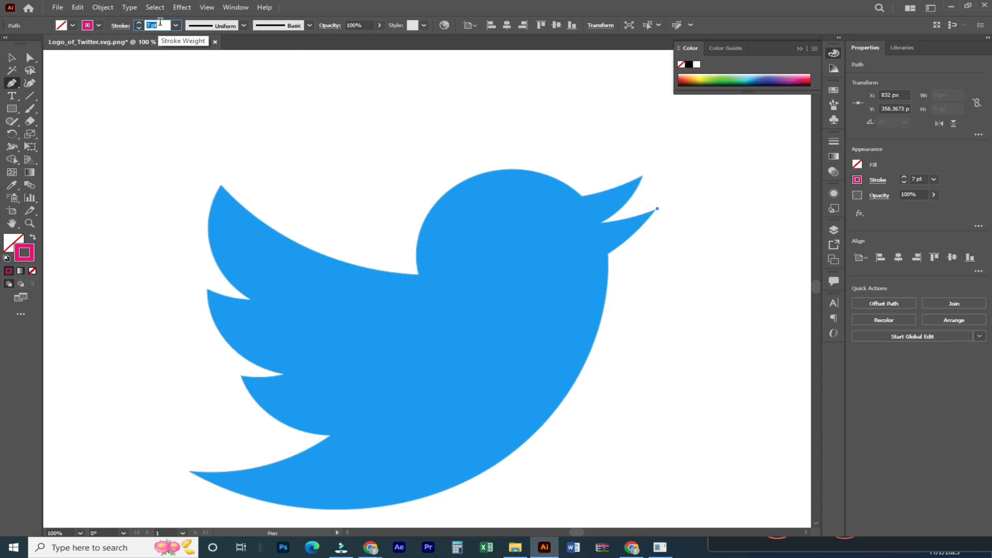
pyautogui.click(923, 178)
pyautogui.scroll(-1, 924, 179)
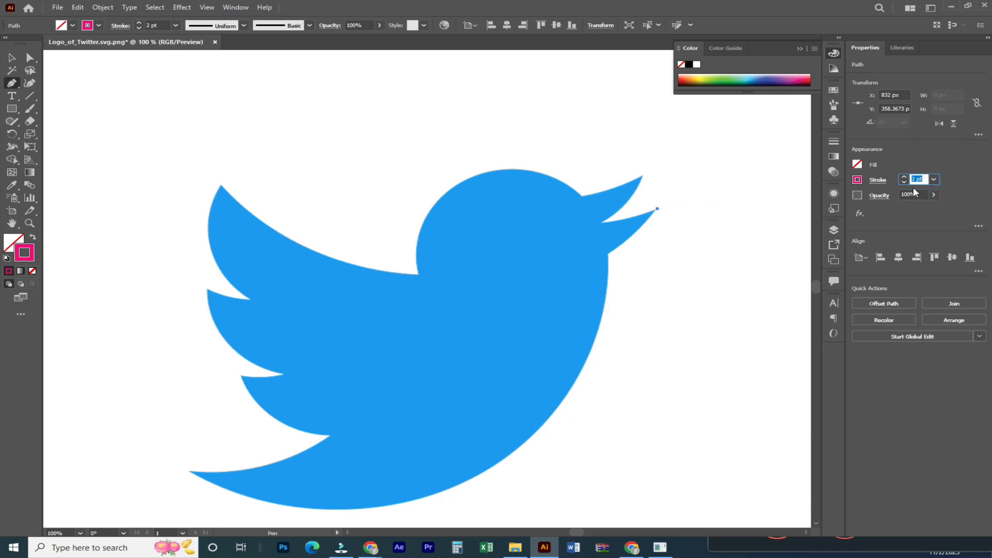
pyautogui.press('Up')
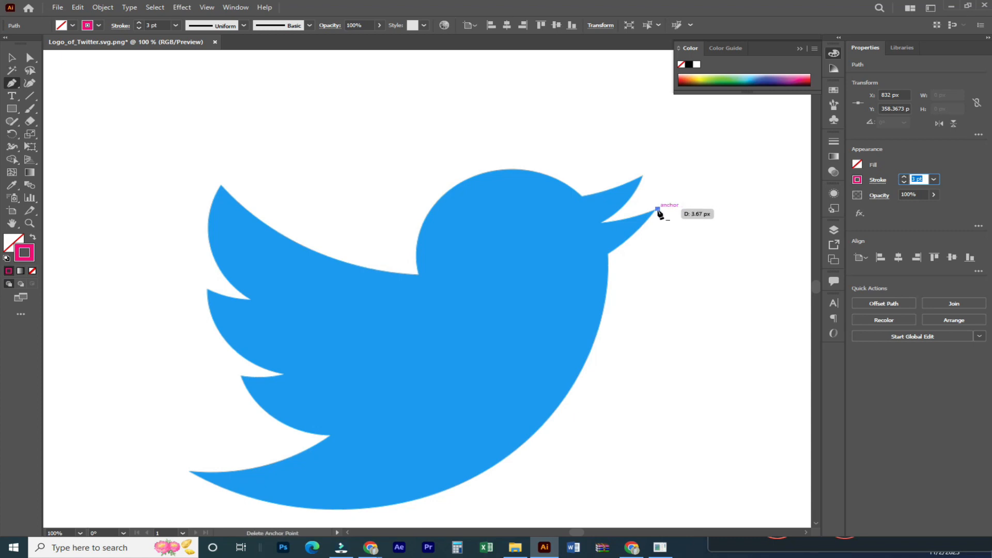
# - Trace the underside of the lower beak with a curved segment ending at the throat corner, without an outgoing handle
pyautogui.click(608, 254)
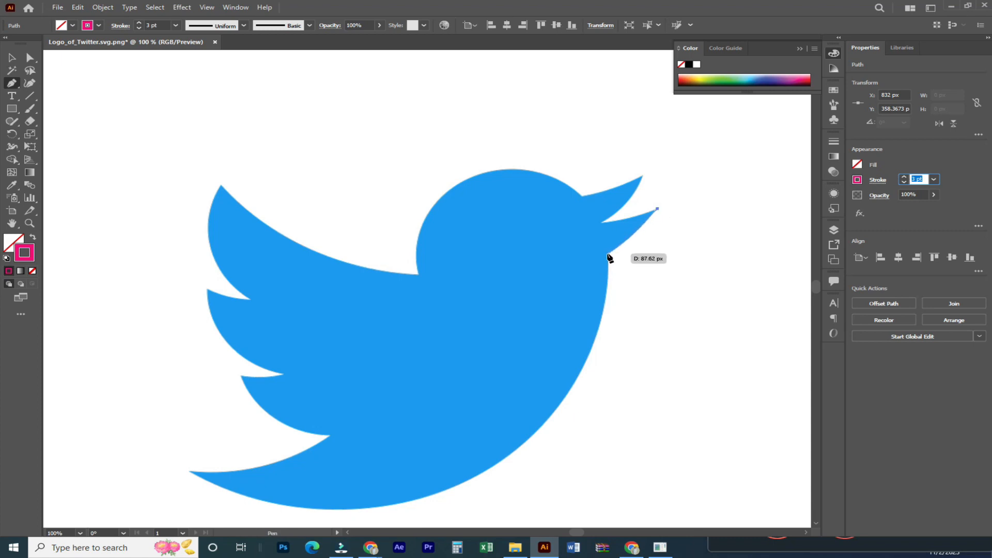
pyautogui.moveTo(601, 254); pyautogui.dragTo(591, 256)
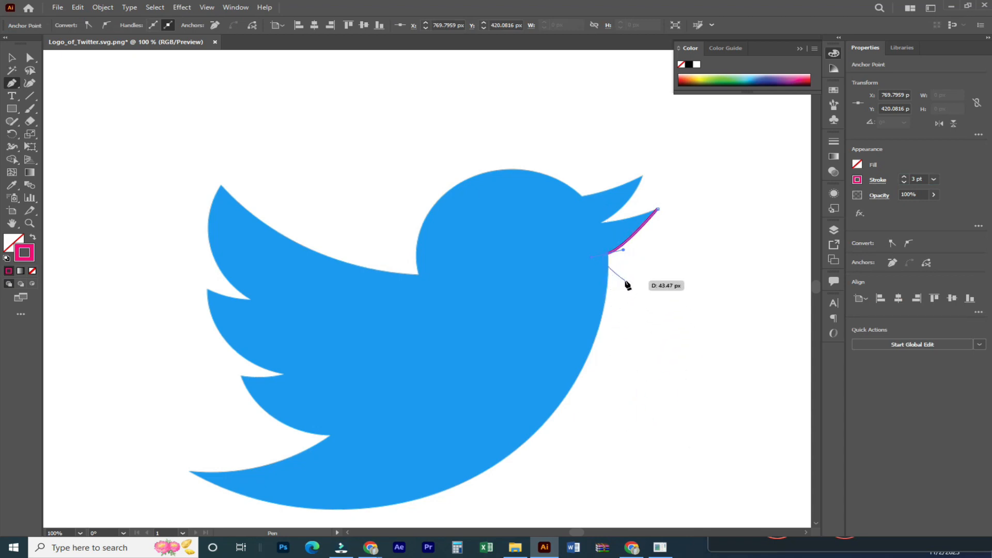
pyautogui.click(611, 254)
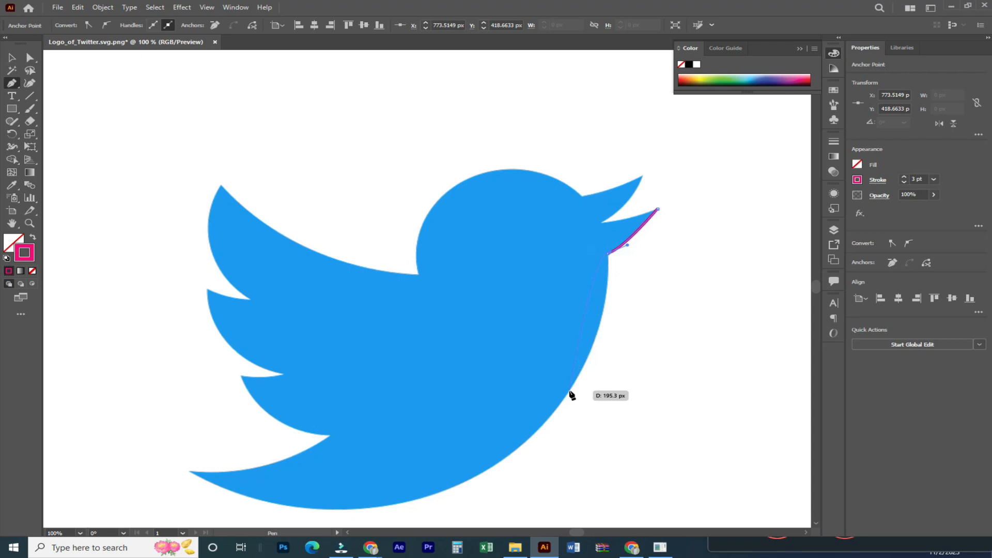
# - Continue the path from the throat corner with one long curve along the bird's breast to the lower belly
pyautogui.hotkey('ctrl', '=')
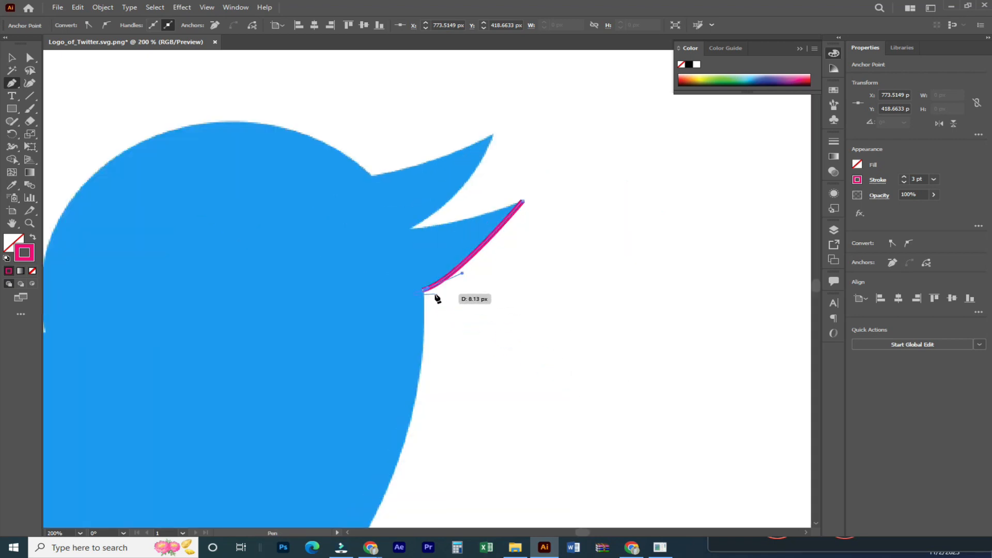
pyautogui.moveTo(423, 372); pyautogui.dragTo(525, 246)
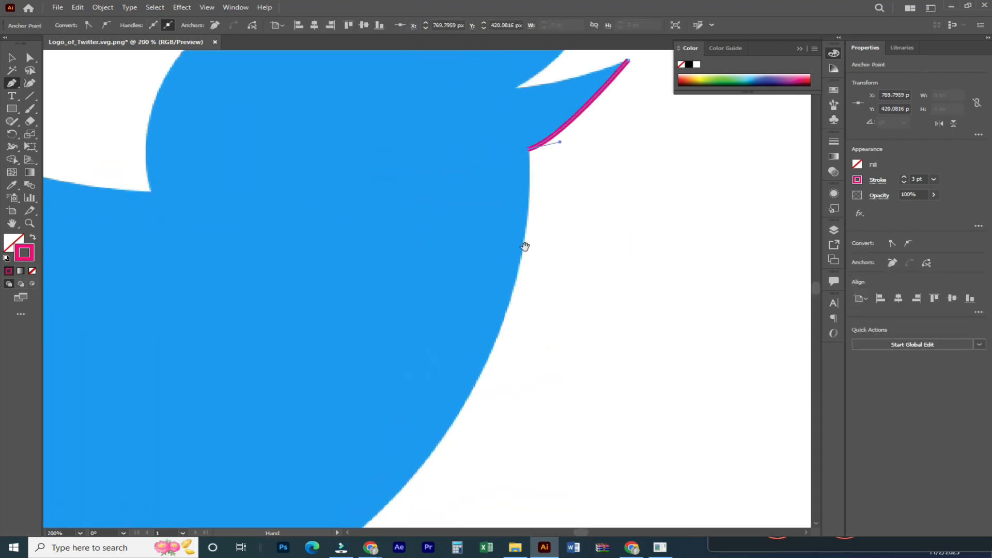
pyautogui.hotkey('ctrl', '-')
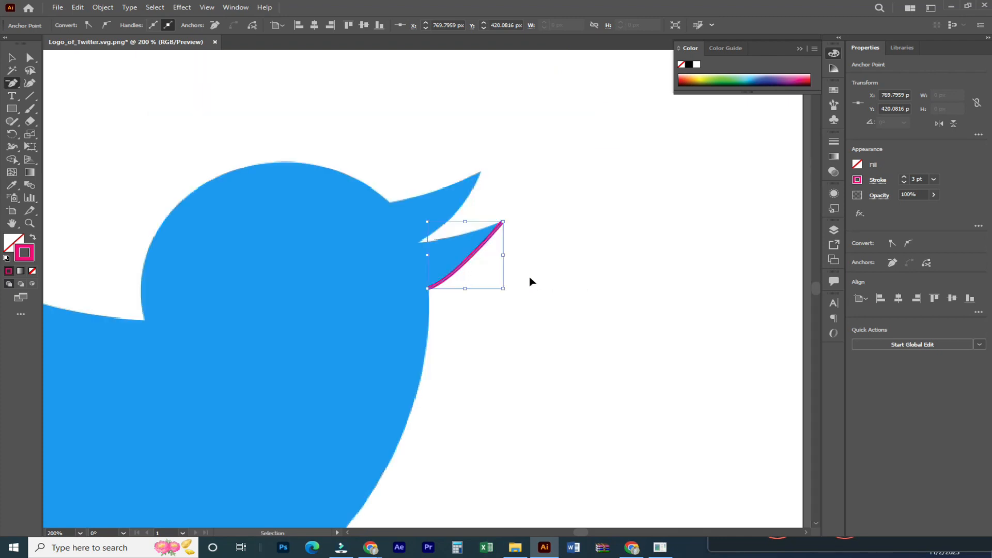
pyautogui.moveTo(417, 357); pyautogui.dragTo(512, 254)
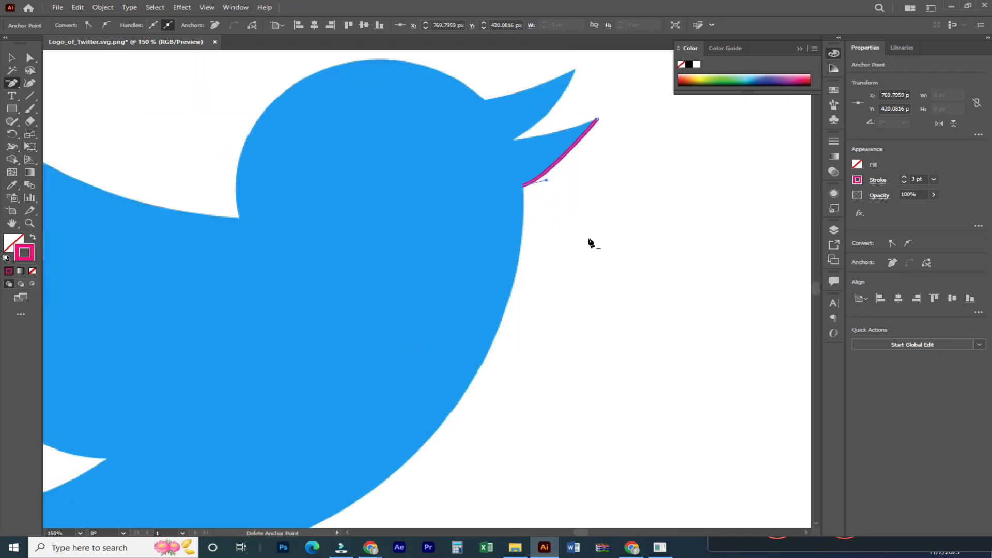
pyautogui.press('p')
pyautogui.moveTo(523, 185); pyautogui.dragTo(360, 411)
pyautogui.scroll(-5, 538, 282)
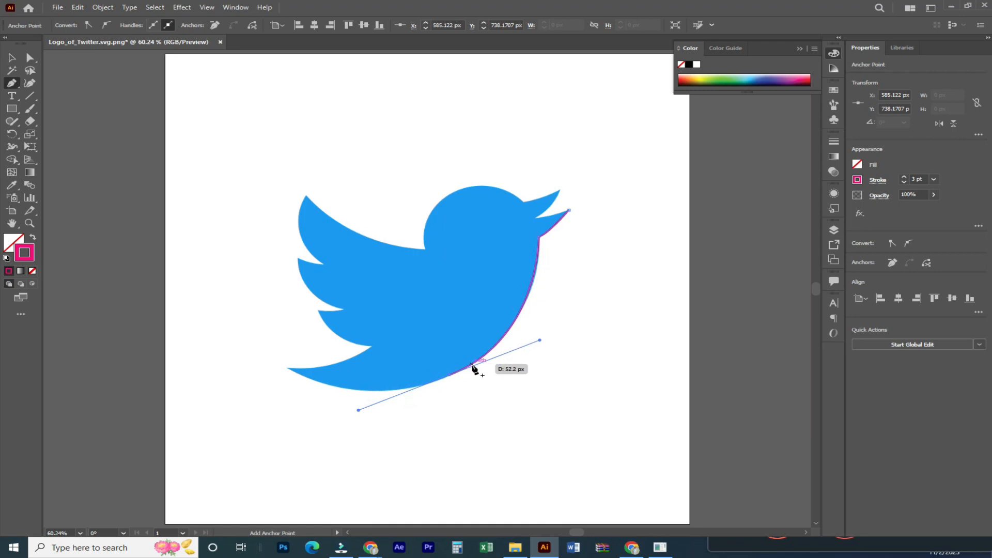
# - Adjust the belly anchor's direction handle so the breast curve follows the edge of the bird
pyautogui.hotkey('ctrl', '1')
pyautogui.moveTo(542, 258); pyautogui.dragTo(495, 392)
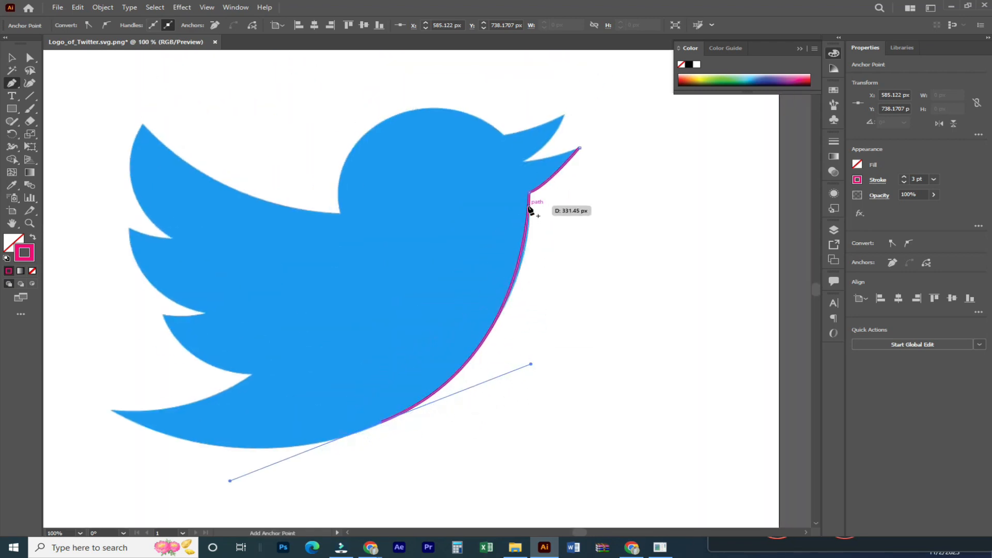
pyautogui.press('ctrl')
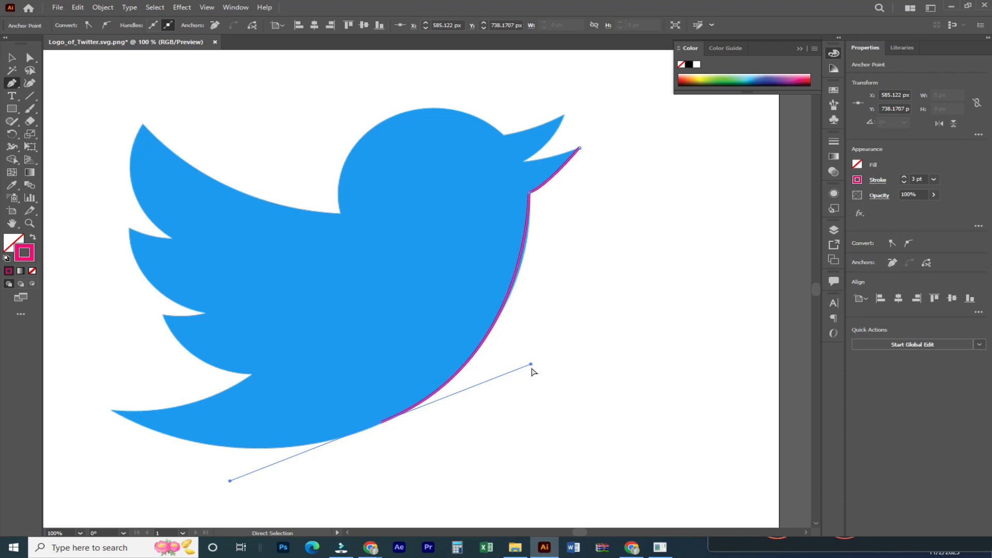
pyautogui.moveTo(532, 365); pyautogui.dragTo(553, 342)
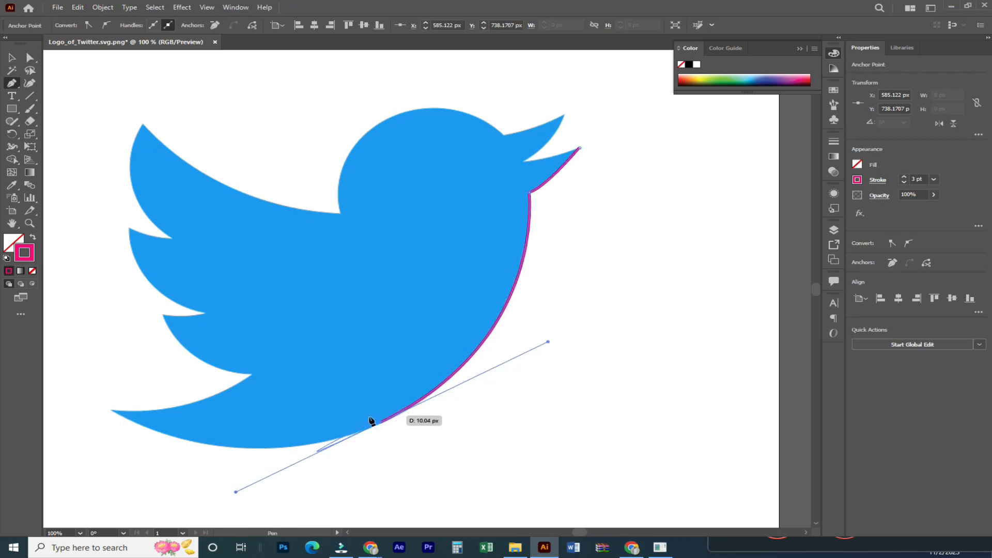
# - Trace the belly's lower edge with a curve to the tail tip, removing the outgoing handles at both its anchors
pyautogui.moveTo(326, 409); pyautogui.dragTo(512, 331)
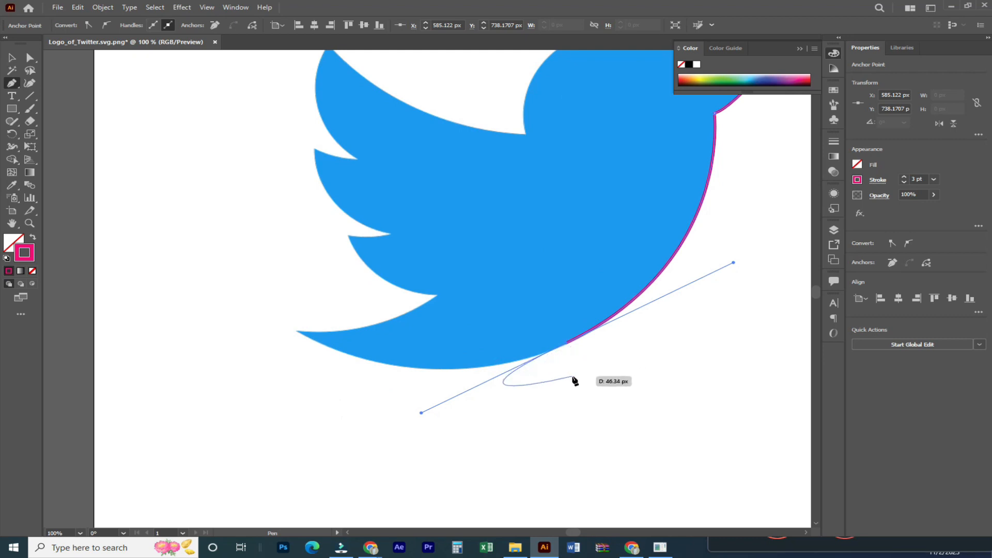
pyautogui.click(568, 345)
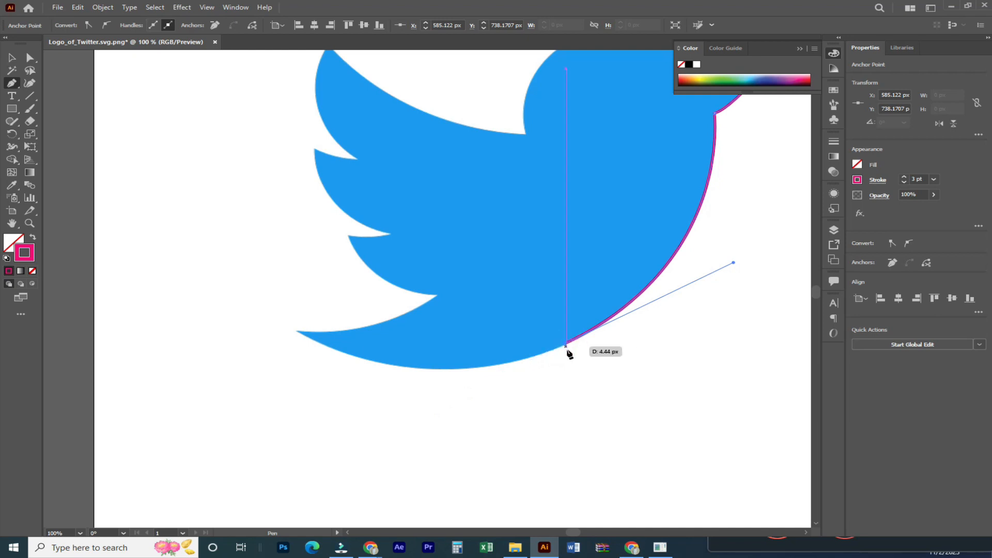
pyautogui.moveTo(296, 331); pyautogui.dragTo(152, 257)
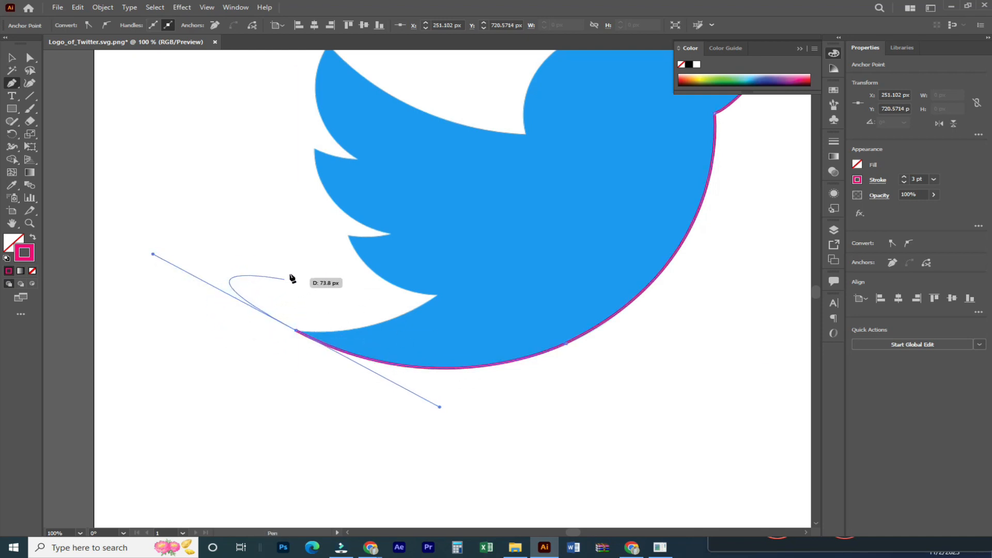
pyautogui.click(296, 331)
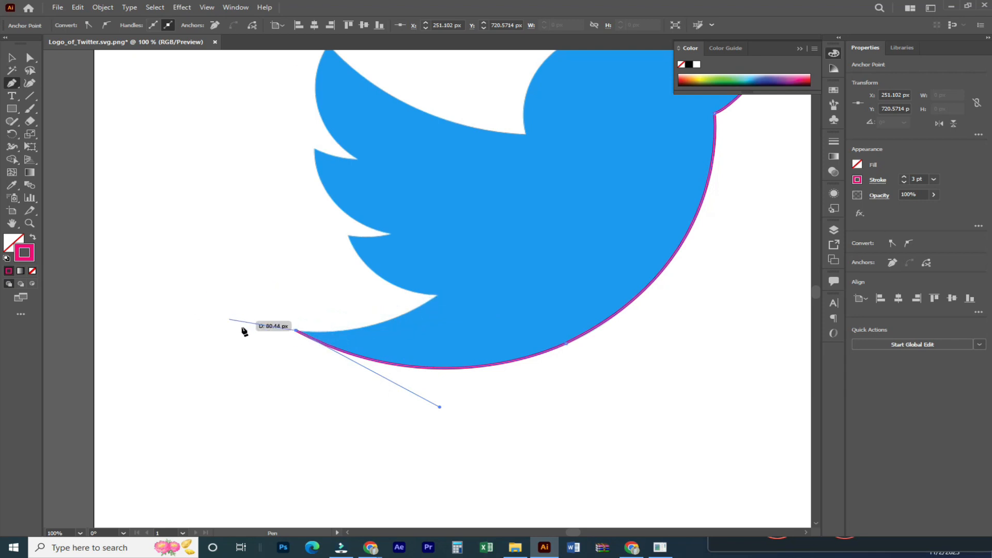
# - Trace the tail's upper edge and the lowest wing feather with curved segments, ending at the notch above that feather
pyautogui.moveTo(438, 294); pyautogui.dragTo(504, 249)
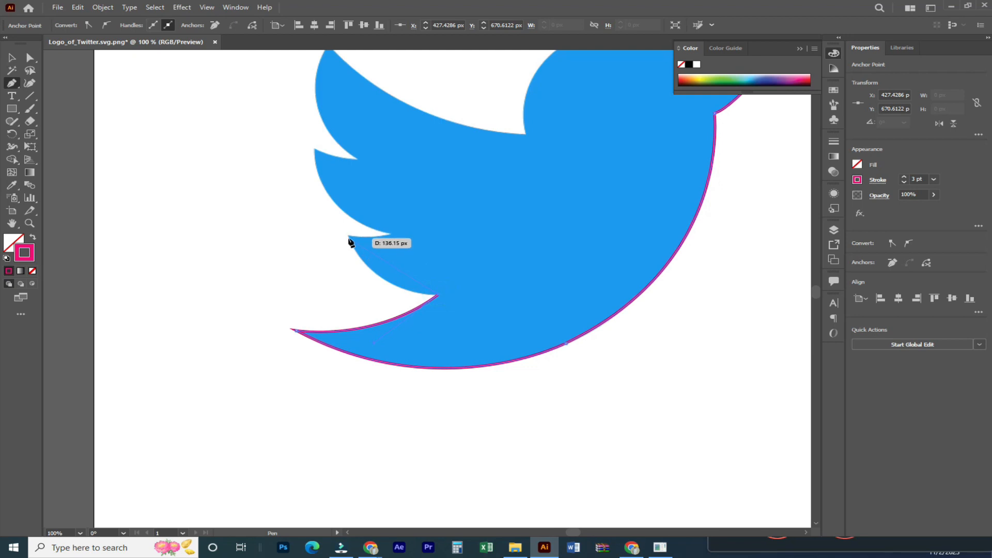
pyautogui.moveTo(349, 234); pyautogui.dragTo(343, 210)
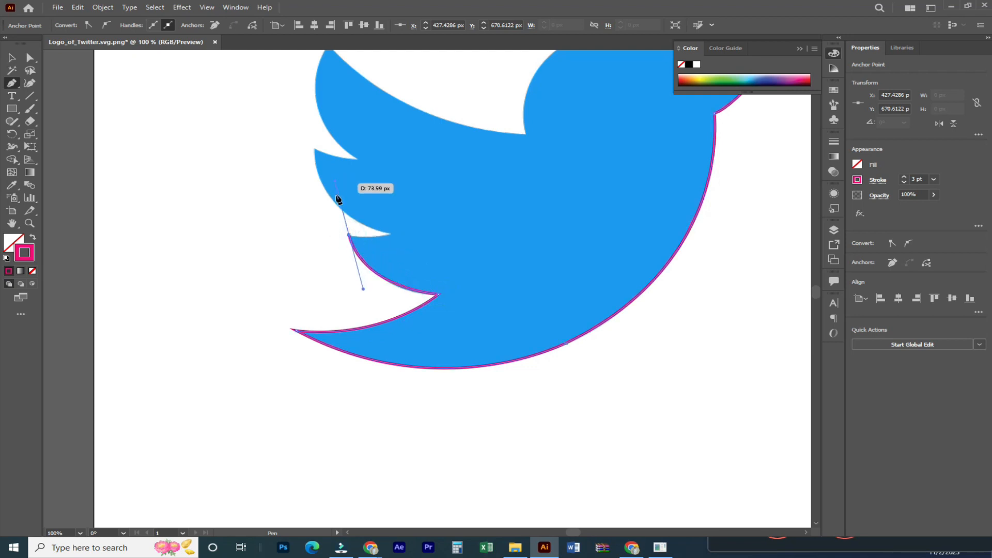
pyautogui.click(350, 235)
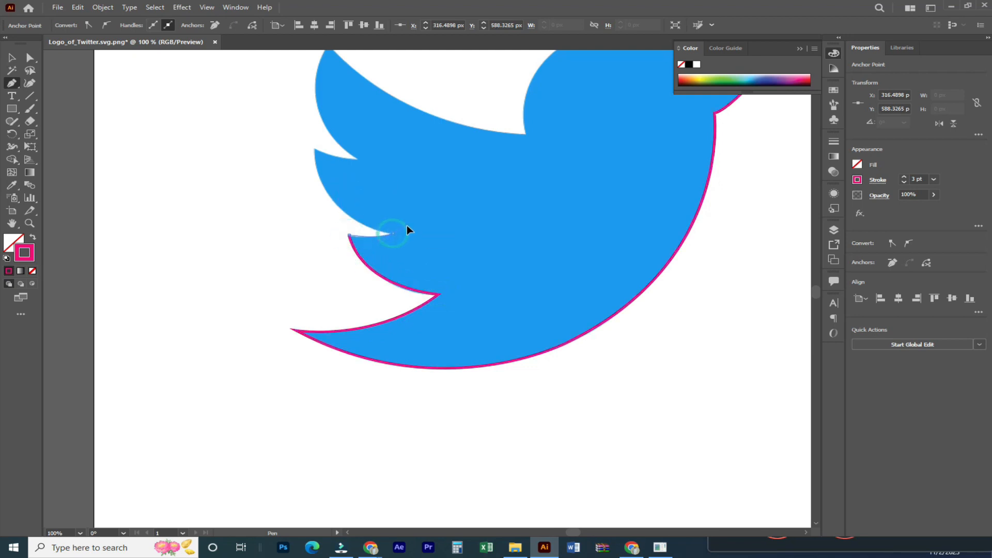
pyautogui.click(394, 233)
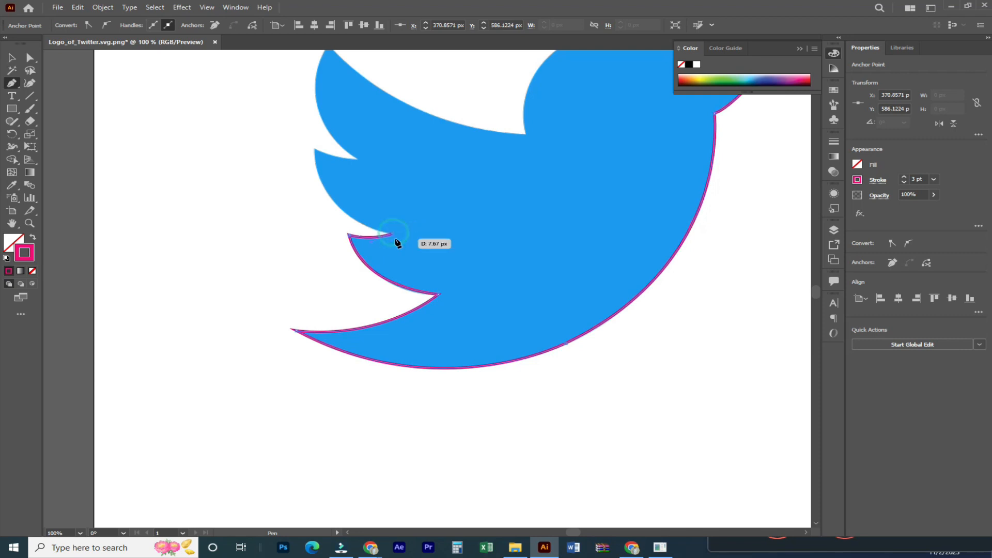
# - Trace the middle wing feather with a curve to its tip, remove the outgoing handle, and curve into the notch above
pyautogui.moveTo(368, 196); pyautogui.dragTo(396, 285)
pyautogui.moveTo(342, 235); pyautogui.dragTo(342, 163)
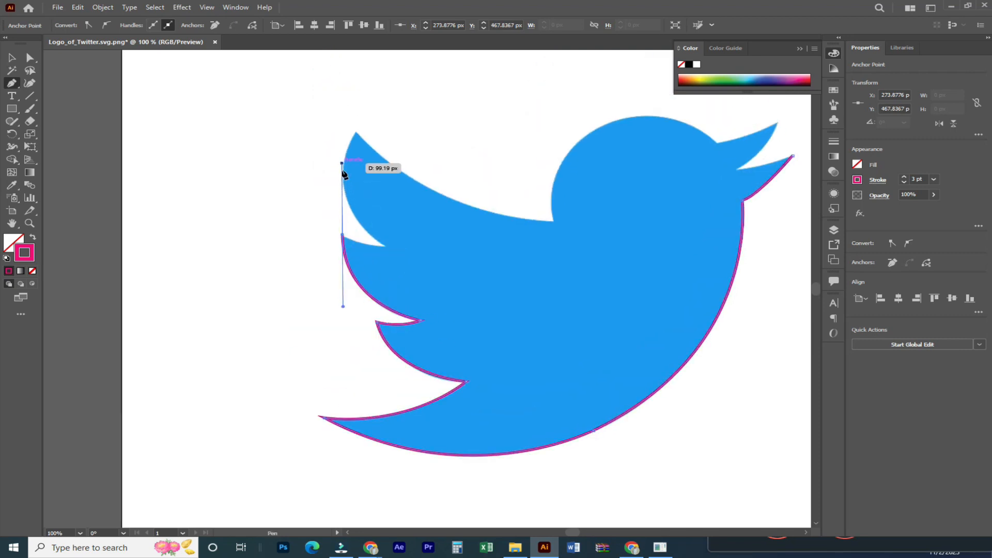
pyautogui.click(342, 235)
pyautogui.moveTo(386, 246); pyautogui.dragTo(398, 246)
# - Trace the top wing feather and the wing's long upper edge to the neck corner, removing the outgoing handle at both anchors
pyautogui.moveTo(355, 132); pyautogui.dragTo(389, 108)
pyautogui.moveTo(400, 152); pyautogui.dragTo(395, 162)
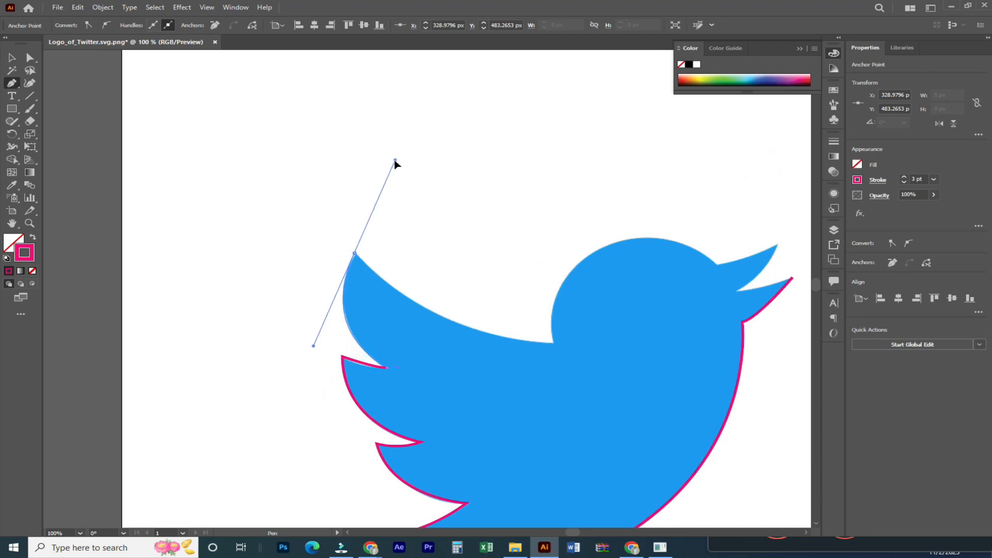
pyautogui.click(354, 253)
pyautogui.moveTo(556, 345); pyautogui.dragTo(682, 346)
pyautogui.click(559, 345)
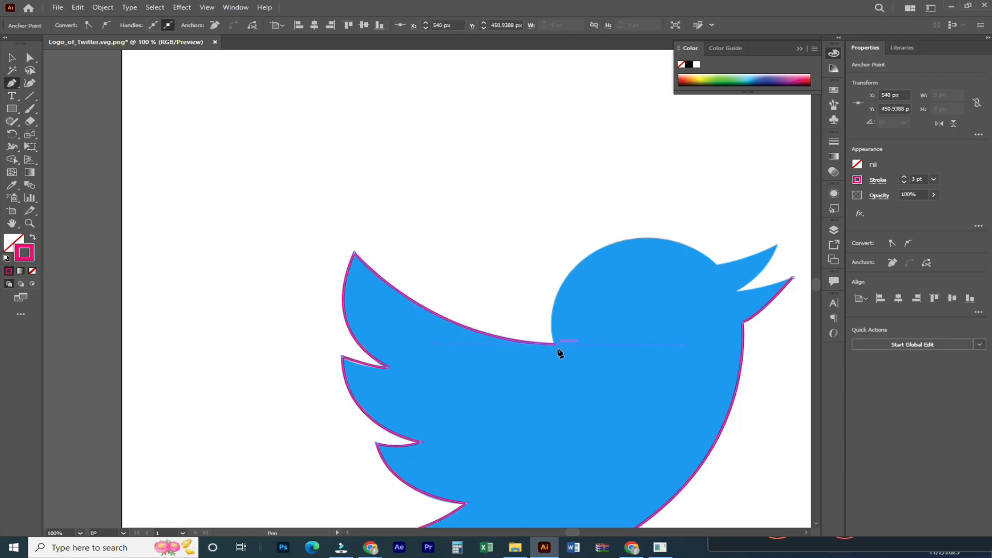
# - Trace the head with curved segments from the neck corner over the crown to the base of the upper beak
pyautogui.press('space')
pyautogui.moveTo(604, 288); pyautogui.dragTo(412, 364)
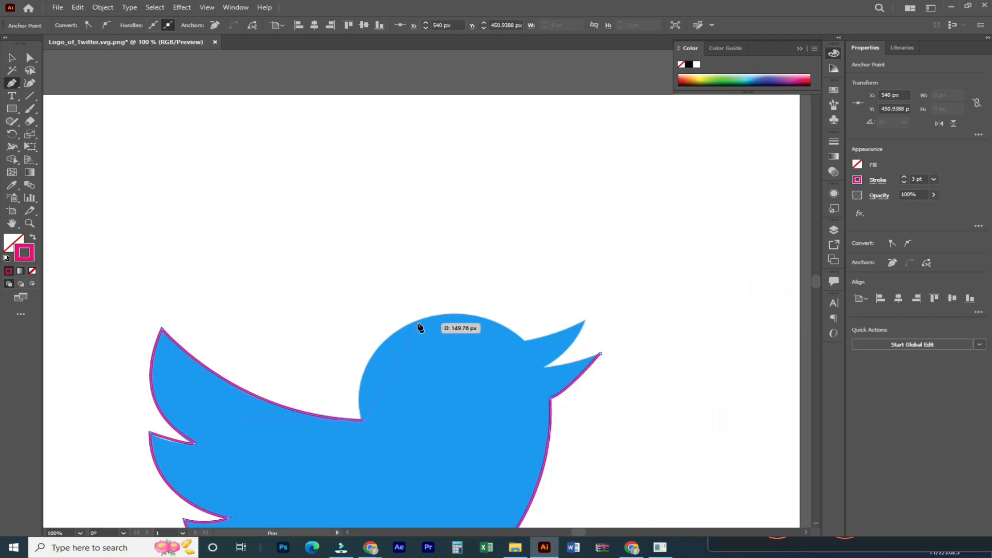
pyautogui.moveTo(417, 323); pyautogui.dragTo(497, 285)
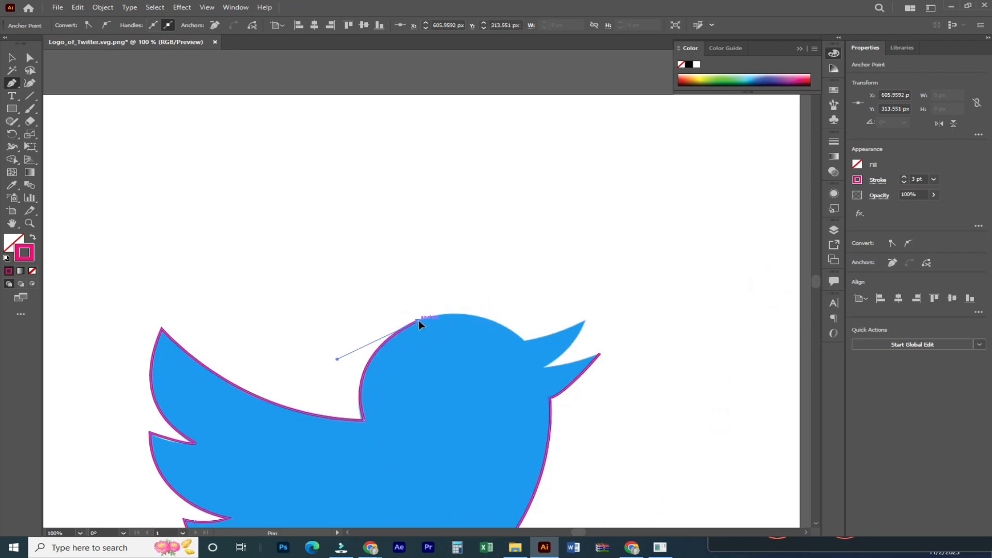
pyautogui.click(524, 340)
# - Trace both halves of the open beak with curved segments and close the path at the lower beak's tip
pyautogui.moveTo(600, 354); pyautogui.dragTo(600, 308)
pyautogui.click(585, 321)
pyautogui.moveTo(543, 367); pyautogui.dragTo(509, 393)
pyautogui.click(543, 367)
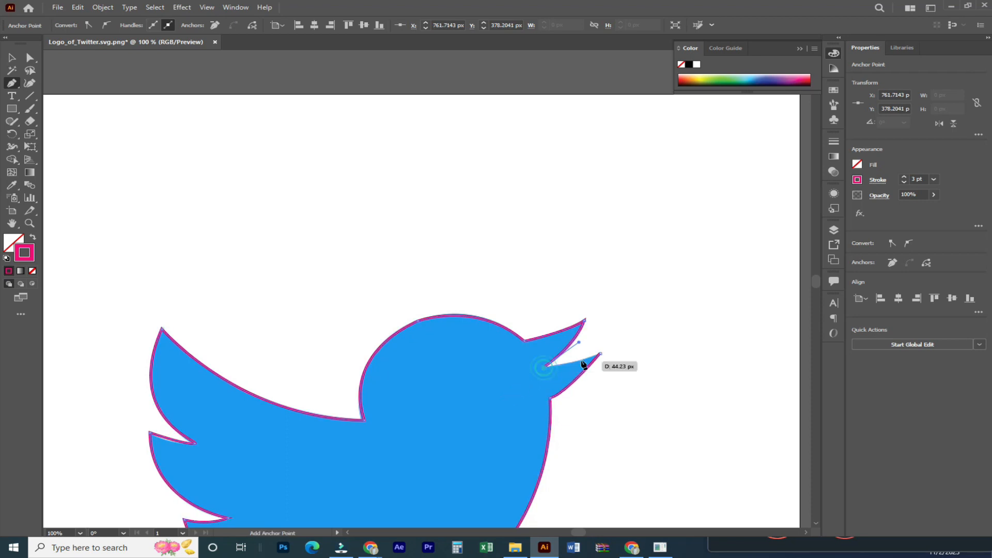
pyautogui.moveTo(600, 354); pyautogui.dragTo(614, 346)
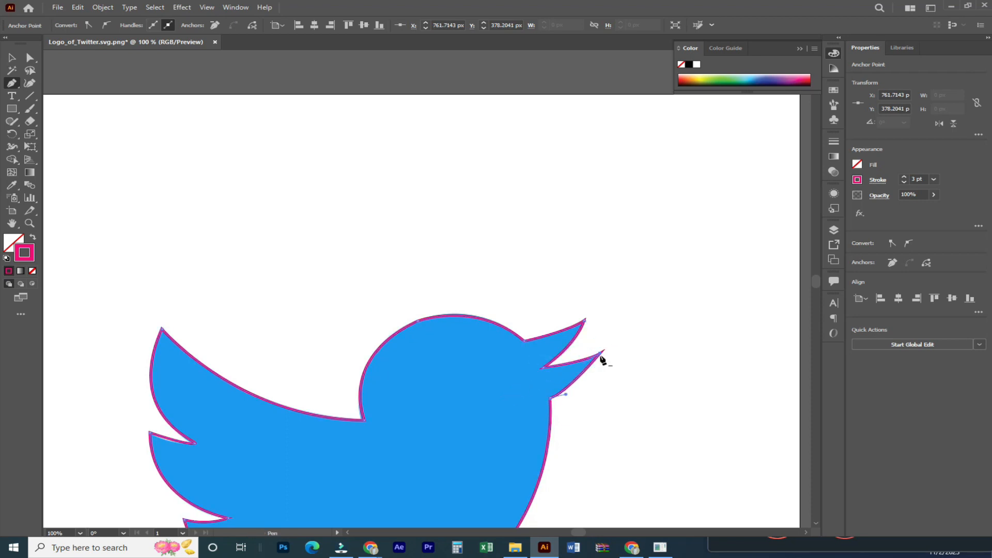
# - Adjust the direction handle at the notch below the top feather so the curve follows the middle feather's upper edge
pyautogui.press('space')
pyautogui.moveTo(448, 405); pyautogui.dragTo(592, 304)
pyautogui.moveTo(482, 350); pyautogui.dragTo(511, 287)
pyautogui.hotkey('ctrl', '+')
pyautogui.hotkey('ctrl', '+')
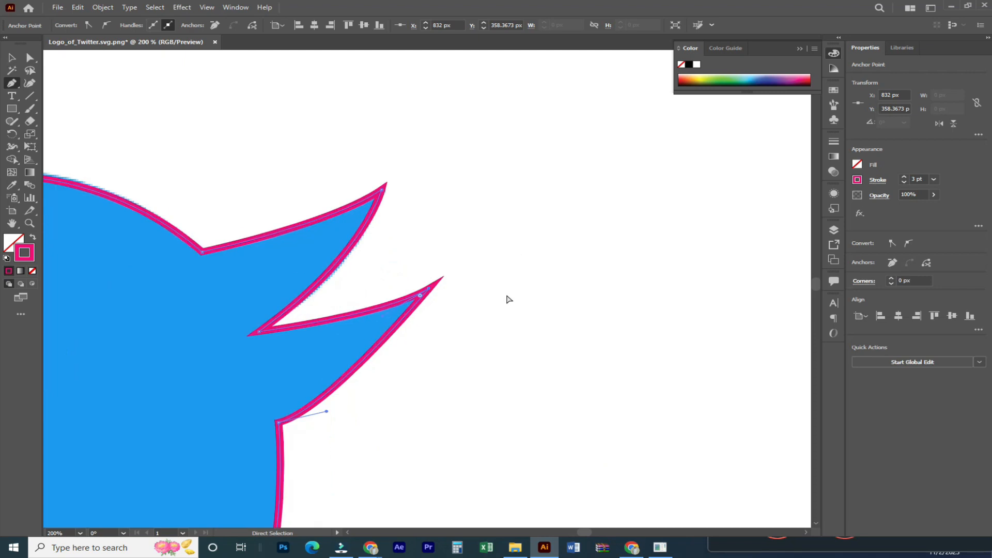
pyautogui.press('space')
pyautogui.moveTo(245, 396); pyautogui.dragTo(343, 401)
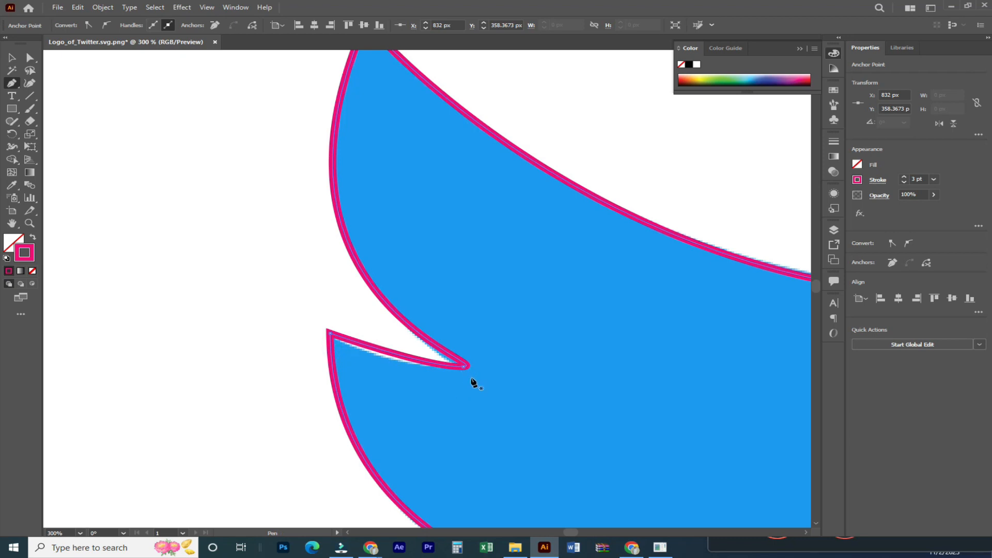
pyautogui.press('a')
pyautogui.moveTo(481, 350); pyautogui.dragTo(458, 387)
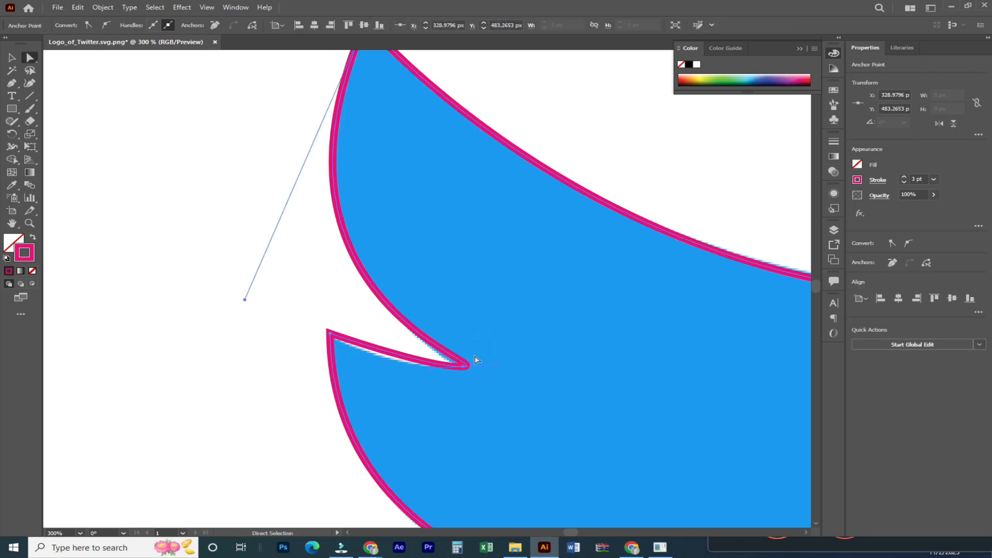
pyautogui.click(321, 355)
pyautogui.moveTo(445, 395); pyautogui.dragTo(394, 377)
pyautogui.press('ctrl')
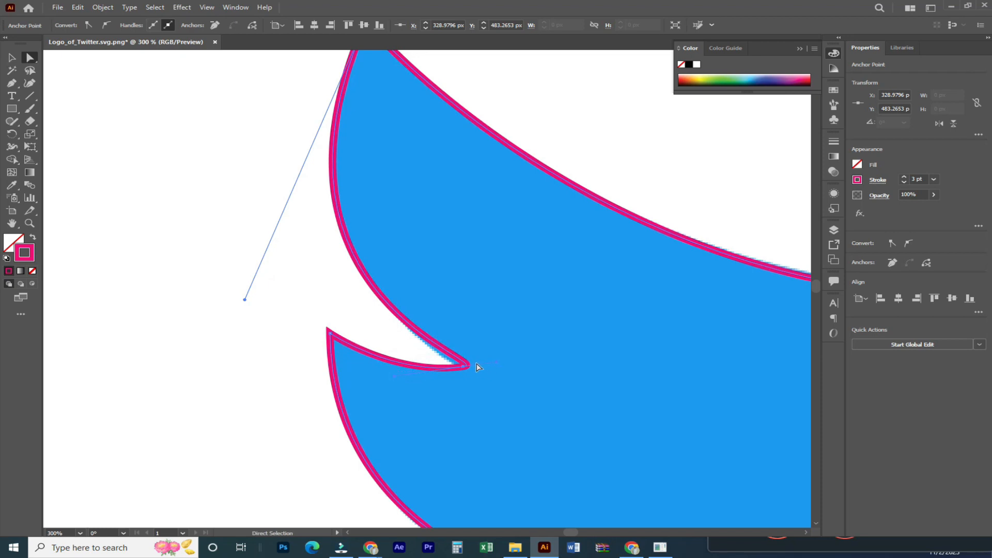
# - Adjust the wing tip's lower direction handle to fit the curve to the top feather's outer edge
pyautogui.moveTo(245, 299); pyautogui.dragTo(261, 340)
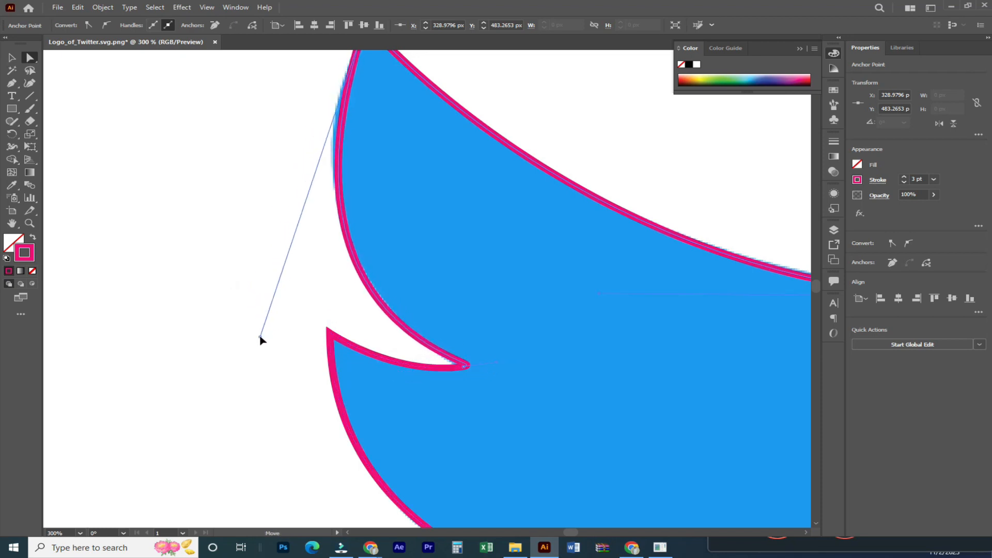
pyautogui.moveTo(348, 222); pyautogui.dragTo(343, 373)
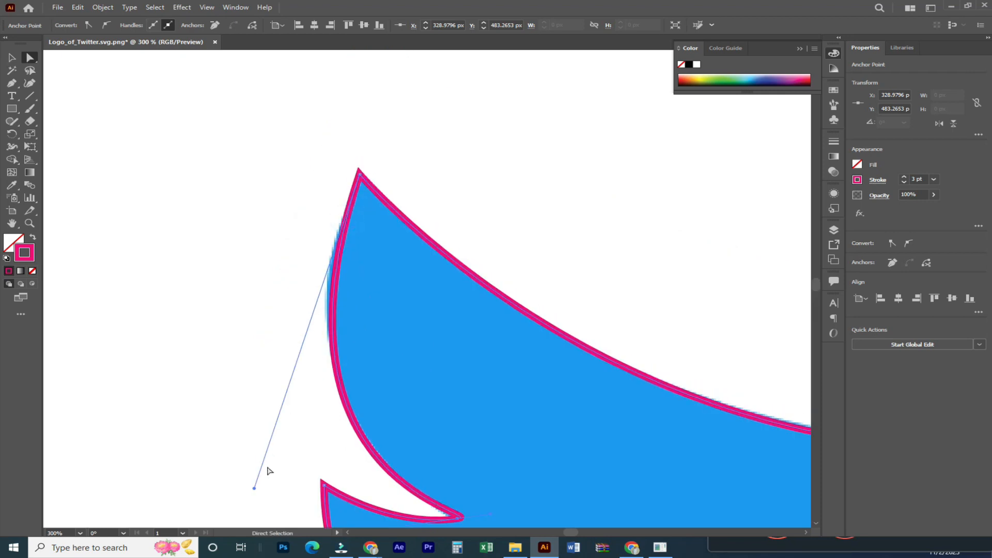
pyautogui.moveTo(255, 491); pyautogui.dragTo(240, 470)
pyautogui.moveTo(355, 454); pyautogui.dragTo(342, 328)
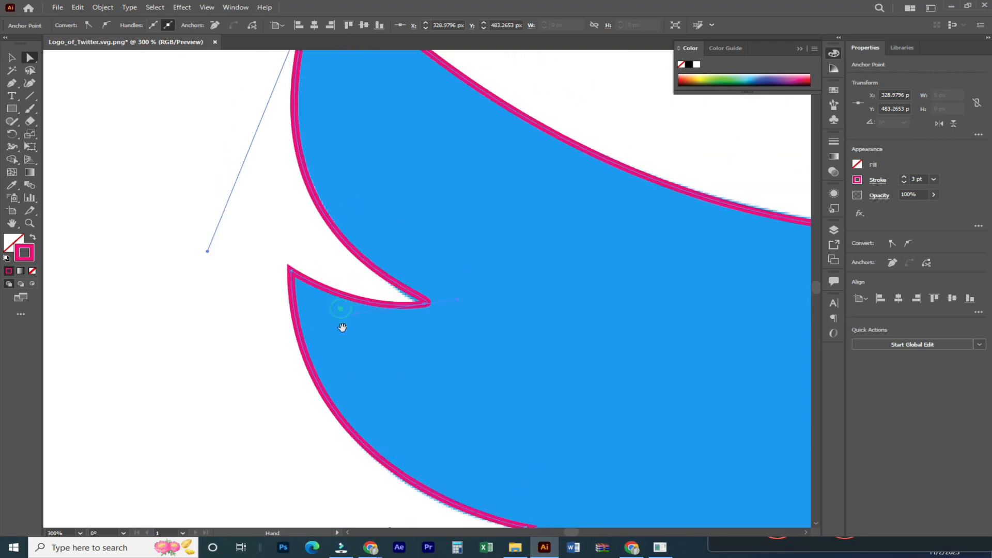
# - Undo the handle adjustments and the beak segments back to the anchor at the base of the upper beak
pyautogui.hotkey('ctrl', 'z')
pyautogui.hotkey('ctrl', 'z')
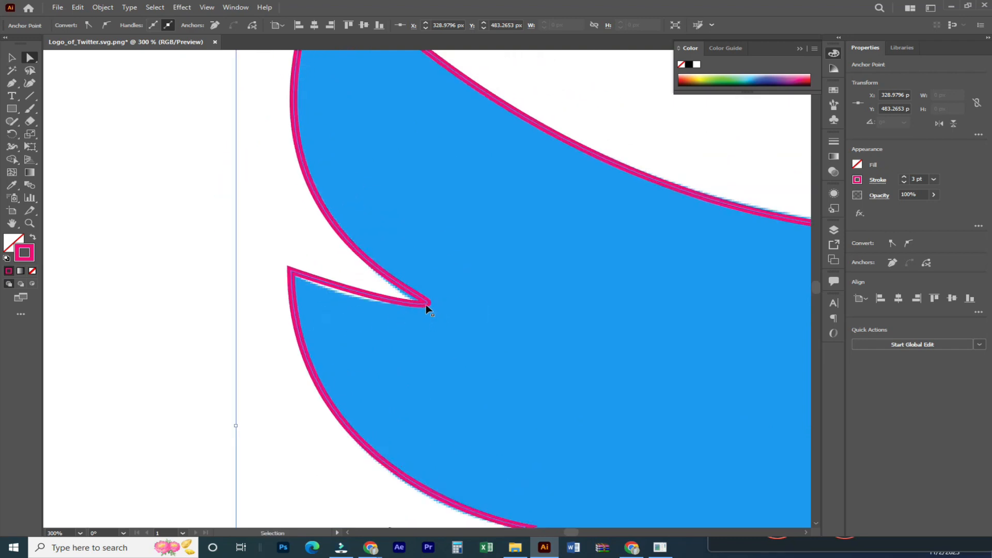
pyautogui.press('ctrl')
pyautogui.hotkey('ctrl', 'z')
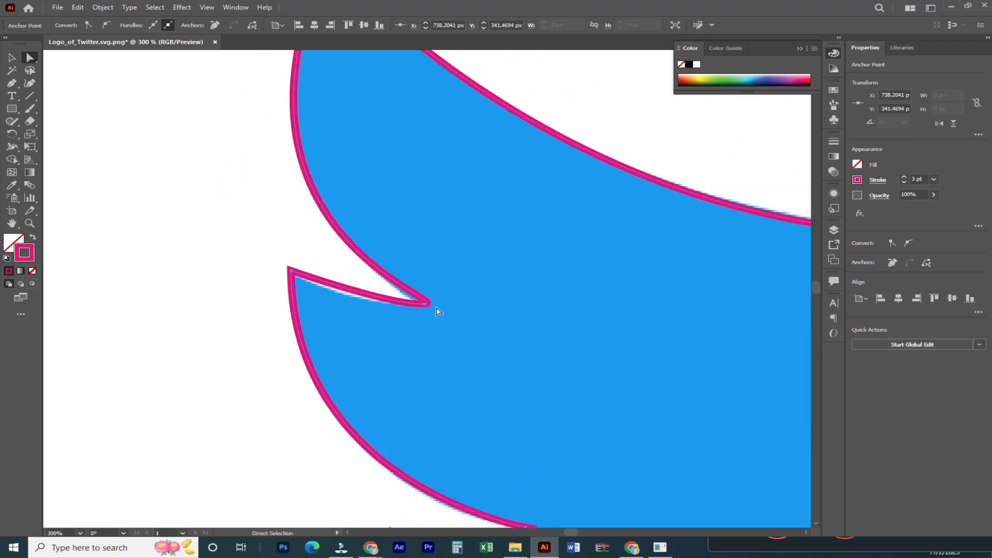
# - Retrace the open beak with the Pen tool from its upper base around both tips, closing the path at the lower tip
pyautogui.hotkey('ctrl', '-')
pyautogui.hotkey('ctrl', '-')
pyautogui.hotkey('ctrl', '-')
pyautogui.press('space')
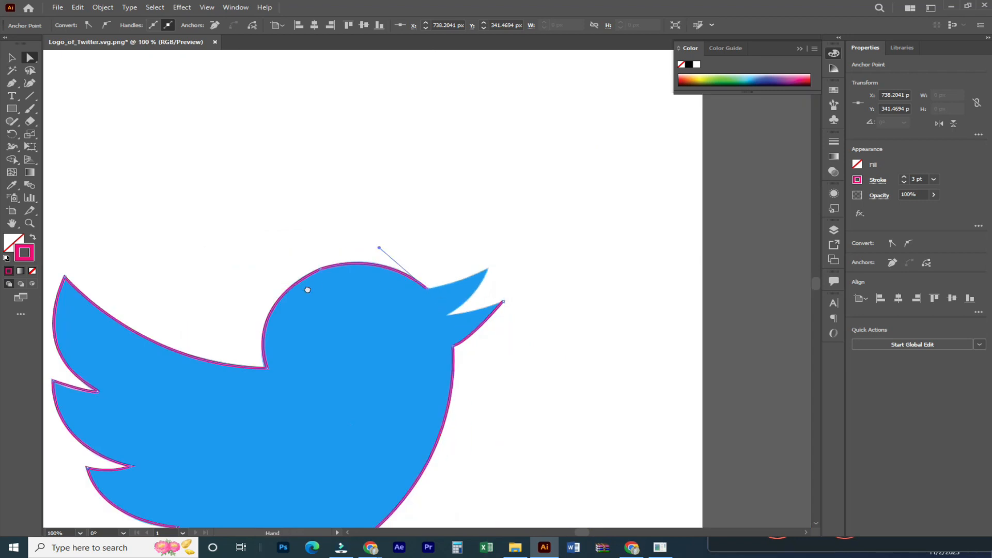
pyautogui.moveTo(308, 288); pyautogui.dragTo(431, 210)
pyautogui.press('p')
pyautogui.keyDown('ctrl'); pyautogui.click(619, 184); pyautogui.keyUp('ctrl')
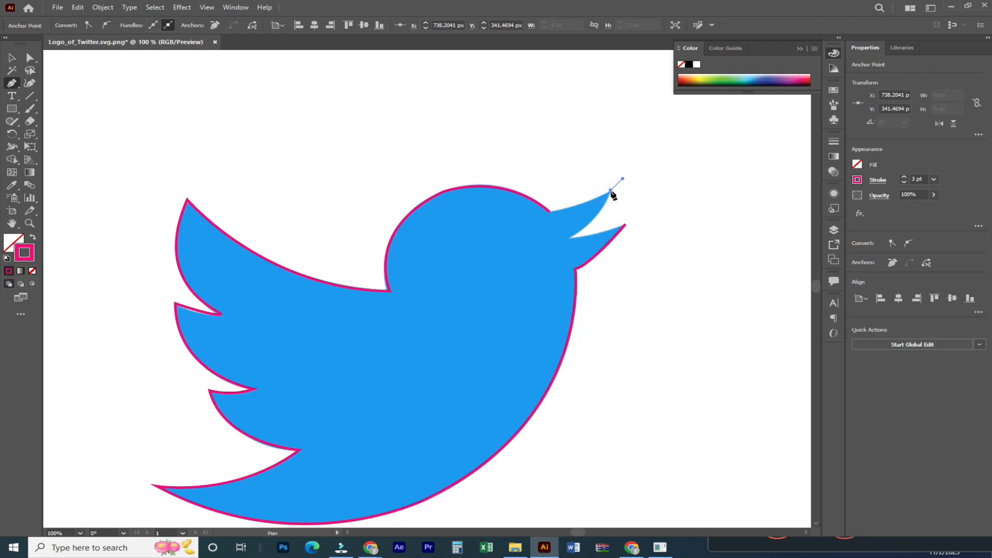
pyautogui.moveTo(550, 212); pyautogui.dragTo(612, 194)
pyautogui.click(612, 192)
pyautogui.keyDown('ctrl'); pyautogui.click(568, 241); pyautogui.keyUp('ctrl')
pyautogui.moveTo(571, 239); pyautogui.dragTo(575, 243)
pyautogui.moveTo(625, 224); pyautogui.dragTo(638, 217)
# - Reshape the notch anchor below the top feather with its direction handle so the path follows the middle feather's upper edge
pyautogui.press('space')
pyautogui.moveTo(352, 291); pyautogui.dragTo(477, 257)
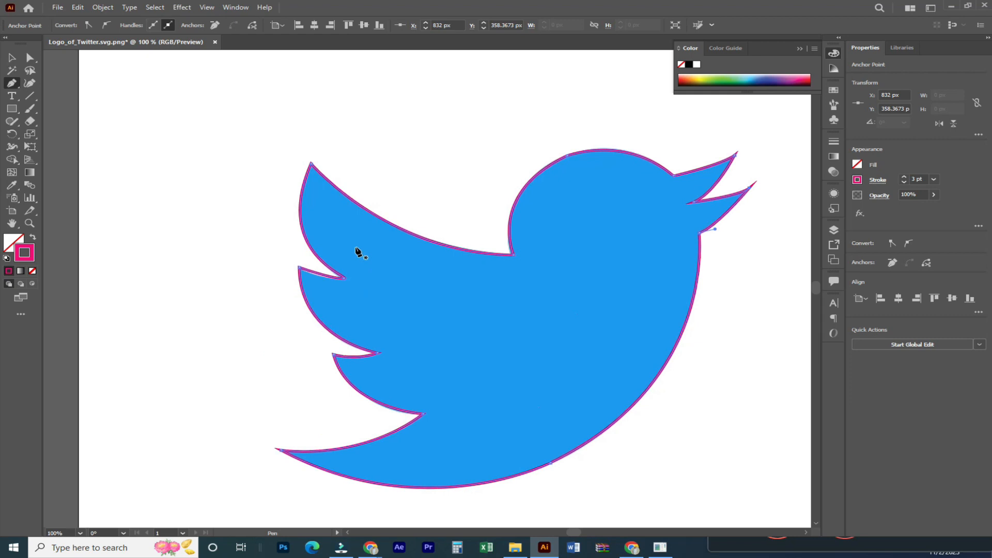
pyautogui.press('a')
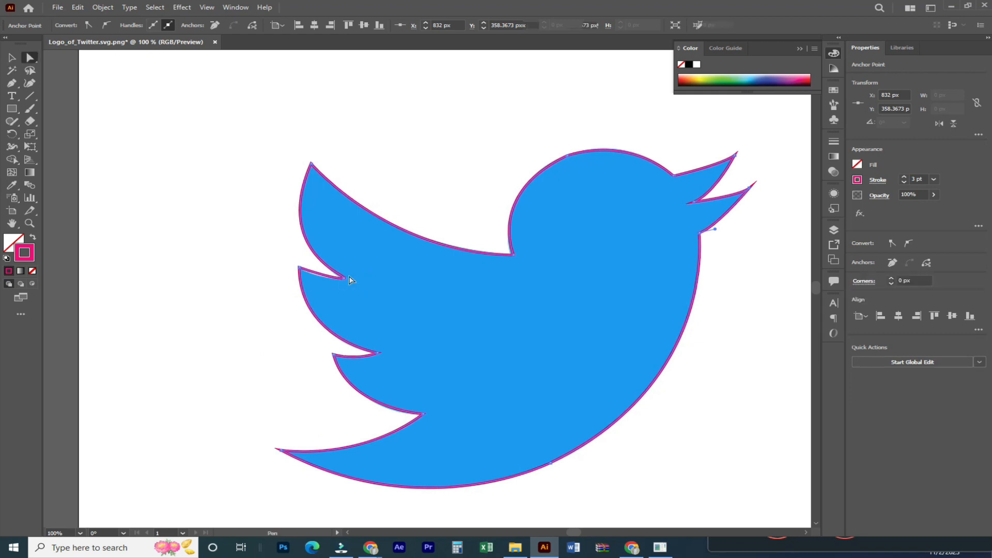
pyautogui.click(343, 281)
pyautogui.click(344, 279)
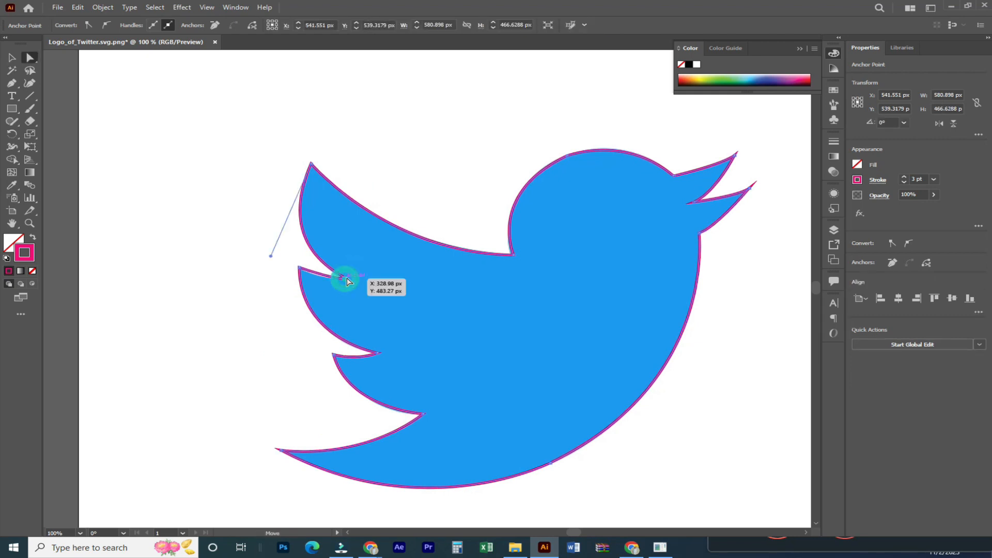
pyautogui.moveTo(334, 284); pyautogui.dragTo(352, 276)
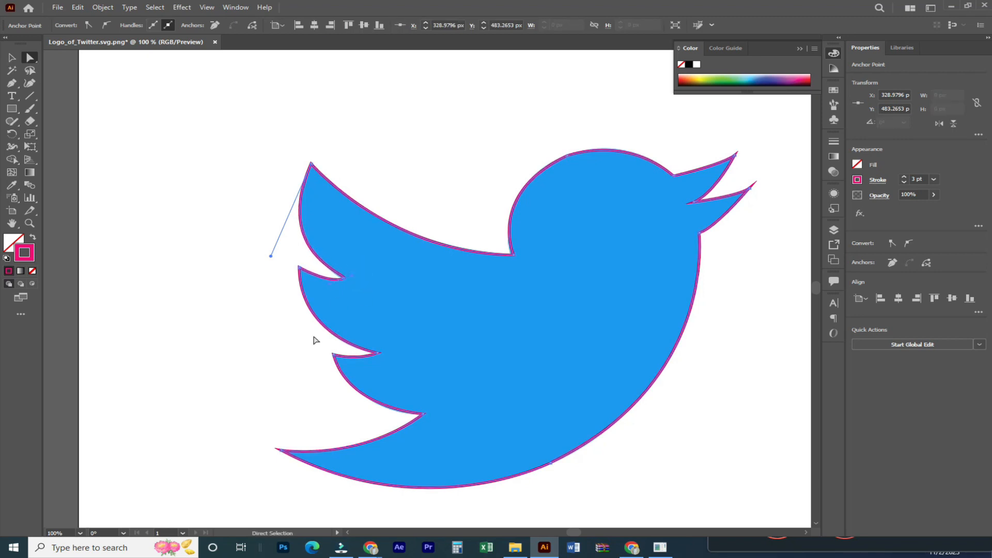
# - Swap the path's fill and stroke to make the bird solid pink, and move it off the blue logo to the left
pyautogui.click(32, 239)
pyautogui.click(11, 57)
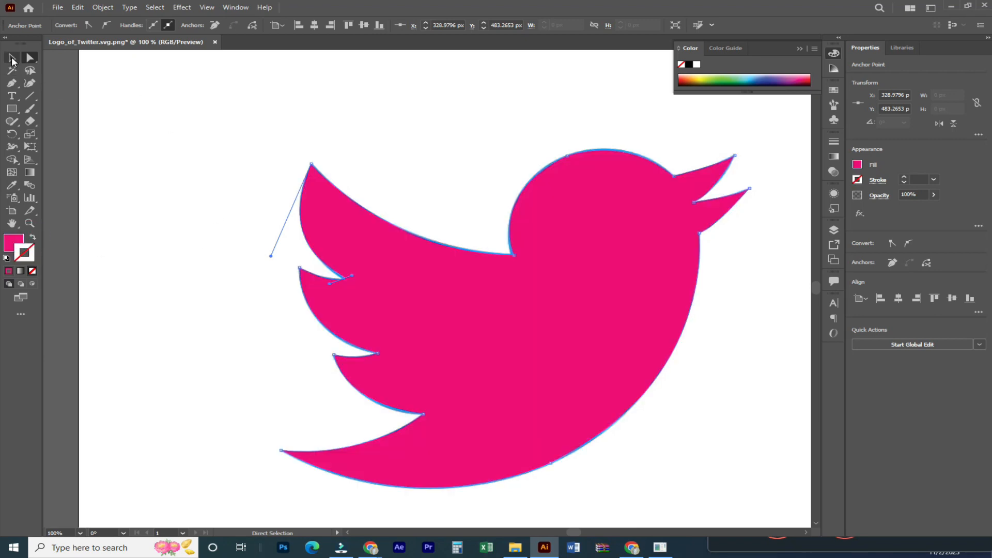
pyautogui.moveTo(426, 244); pyautogui.dragTo(387, 301)
pyautogui.moveTo(416, 300); pyautogui.dragTo(243, 299)
pyautogui.moveTo(262, 300); pyautogui.dragTo(313, 300)
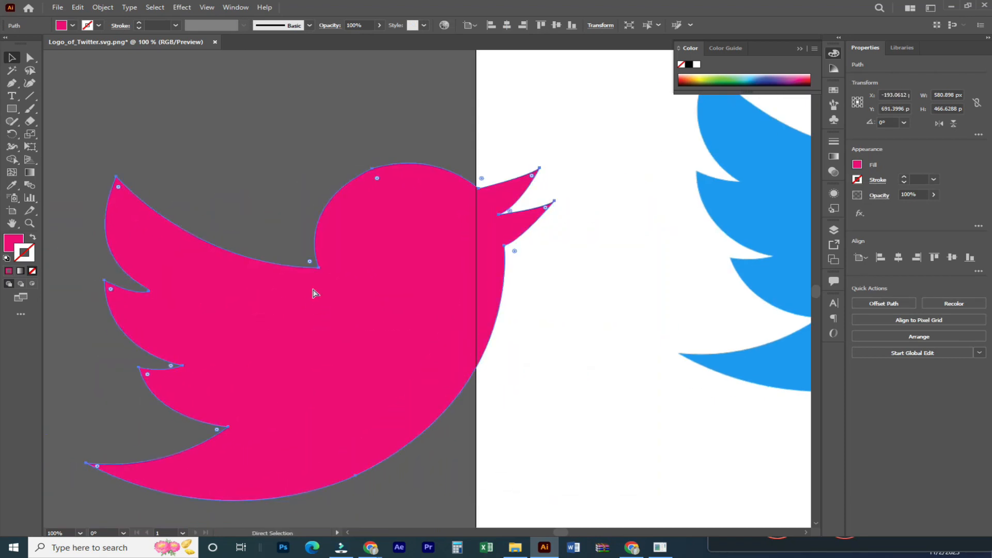
# - Reposition the pink bird on the empty canvas farther left of the artboard
pyautogui.hotkey('ctrl', '-')
pyautogui.hotkey('ctrl', '-')
pyautogui.hotkey('ctrl', '-')
pyautogui.hotkey('ctrl', '-')
pyautogui.moveTo(407, 292); pyautogui.dragTo(335, 209)
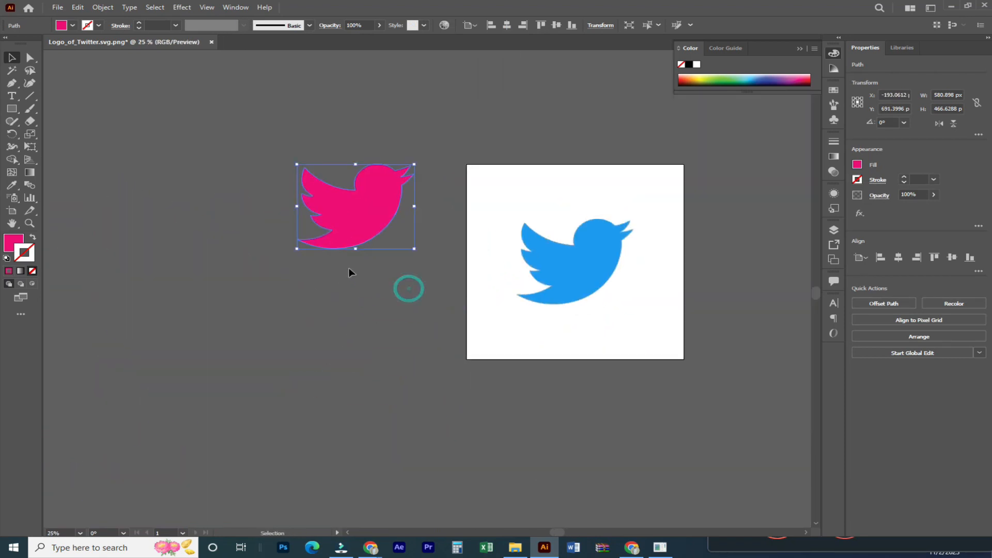
pyautogui.click(358, 287)
pyautogui.moveTo(175, 98); pyautogui.dragTo(440, 285)
pyautogui.moveTo(362, 216); pyautogui.dragTo(339, 206)
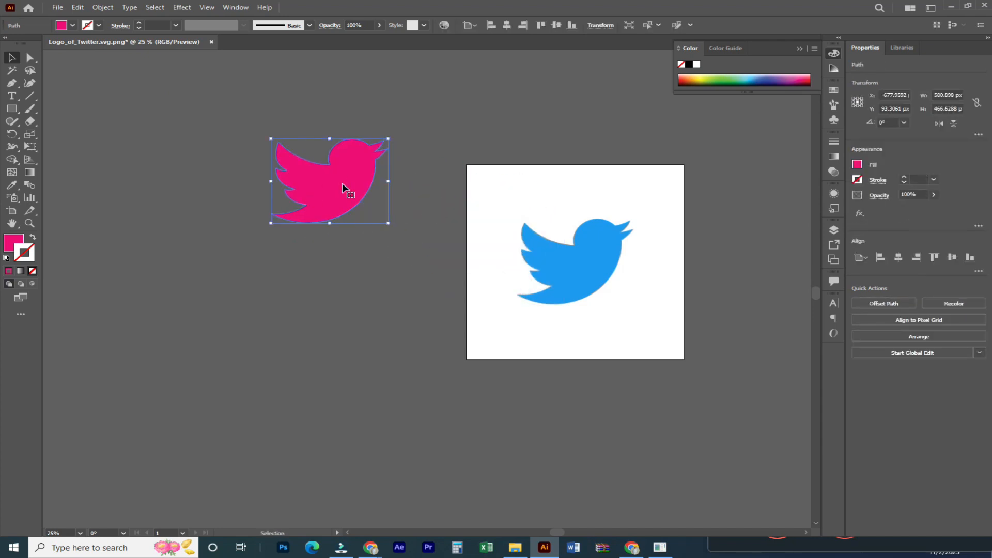
# - Fill the traced bird with the original logo's blue using the Eyedropper, and move it about 250 px lower
pyautogui.press('i')
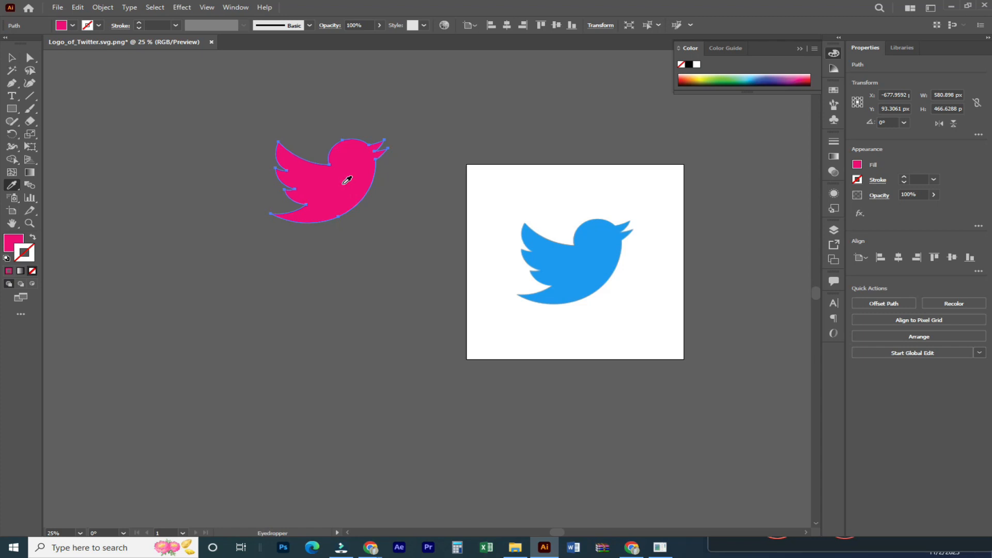
pyautogui.click(601, 259)
pyautogui.press('v')
pyautogui.moveTo(392, 192); pyautogui.dragTo(357, 243)
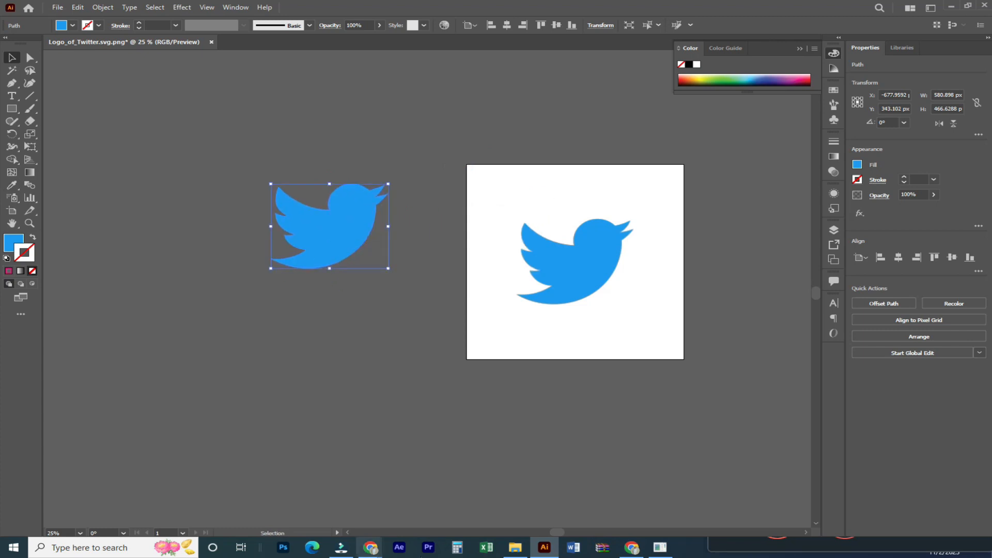
# - Switch to File Explorer, place the symbol-pictorial-logo-examples image from Downloads over the artboard, enlarge it and shift it right
pyautogui.click(515, 547)
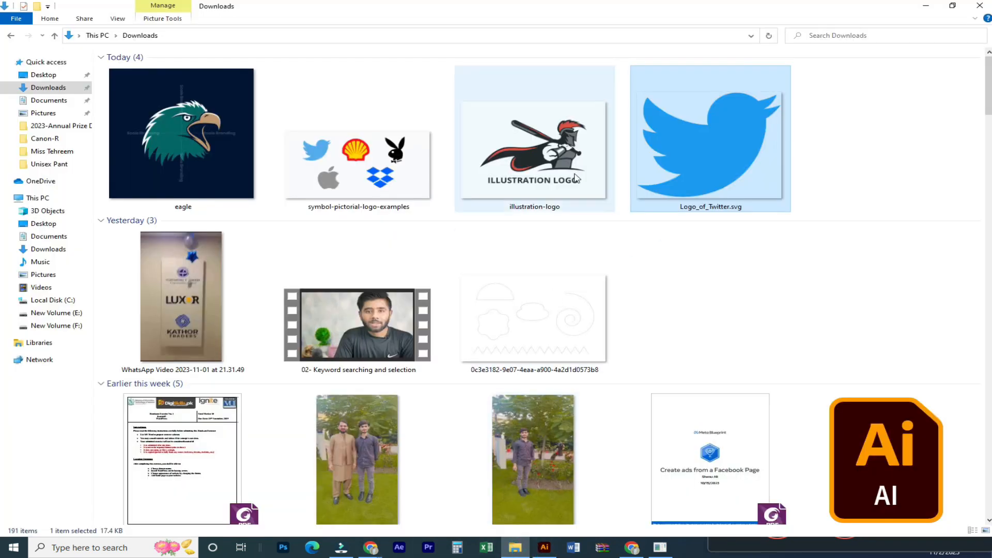
pyautogui.moveTo(333, 158); pyautogui.dragTo(602, 241)
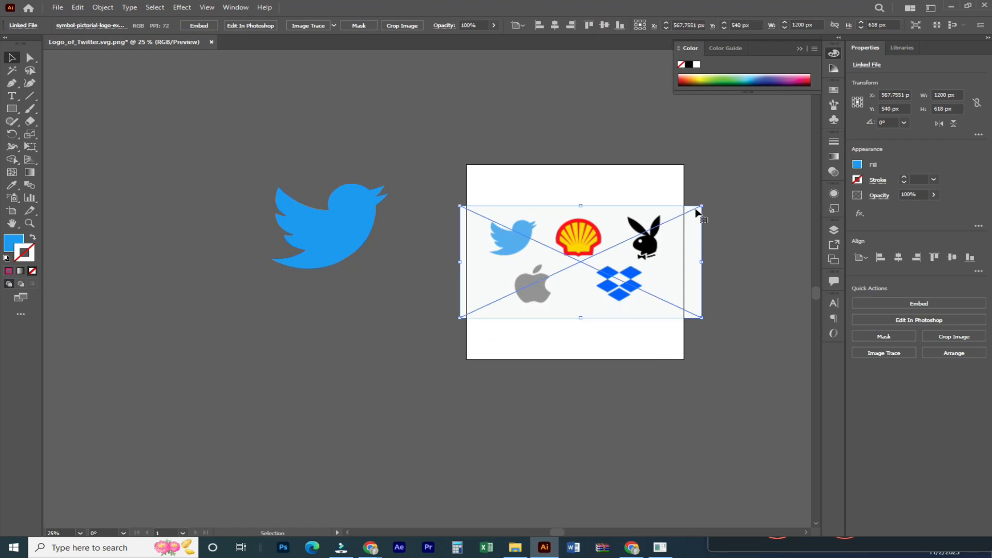
pyautogui.moveTo(702, 207); pyautogui.dragTo(746, 185)
pyautogui.moveTo(687, 240); pyautogui.dragTo(716, 241)
pyautogui.click(607, 378)
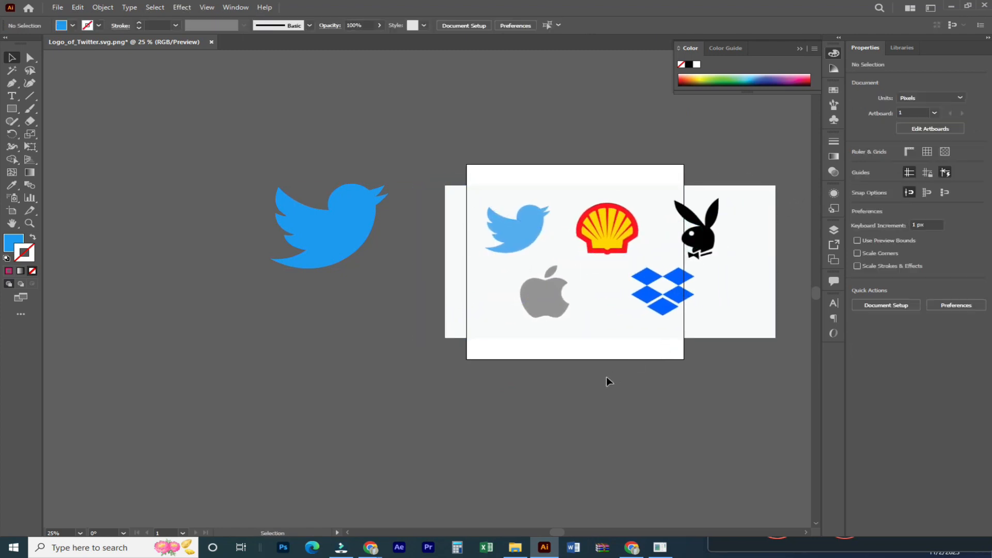
# - Trace the Apple logo's leaf with the Pen tool using two curved segments between its lower and upper tips
pyautogui.hotkey('ctrl', '1')
pyautogui.moveTo(602, 285); pyautogui.dragTo(305, 261)
pyautogui.moveTo(521, 270); pyautogui.dragTo(327, 322)
pyautogui.press('p')
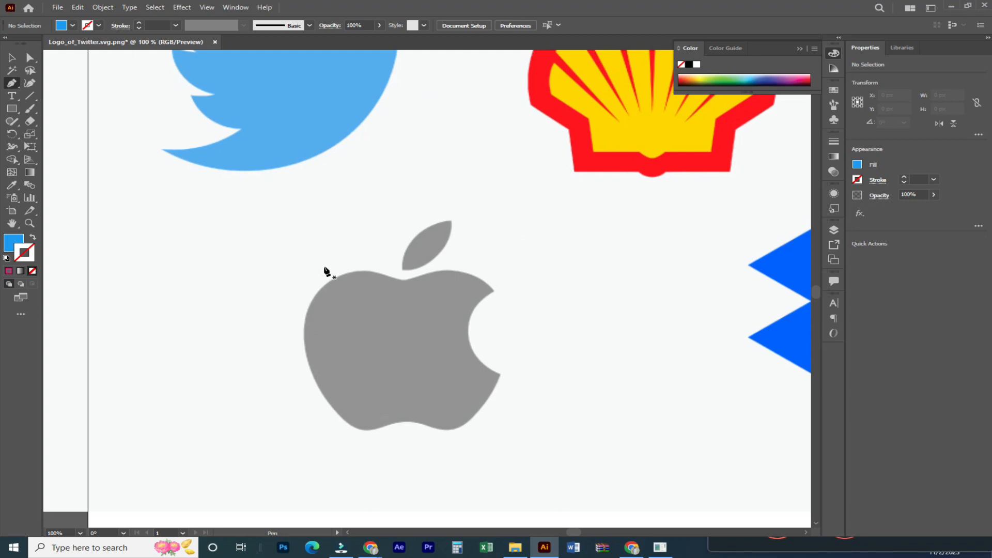
pyautogui.click(403, 269)
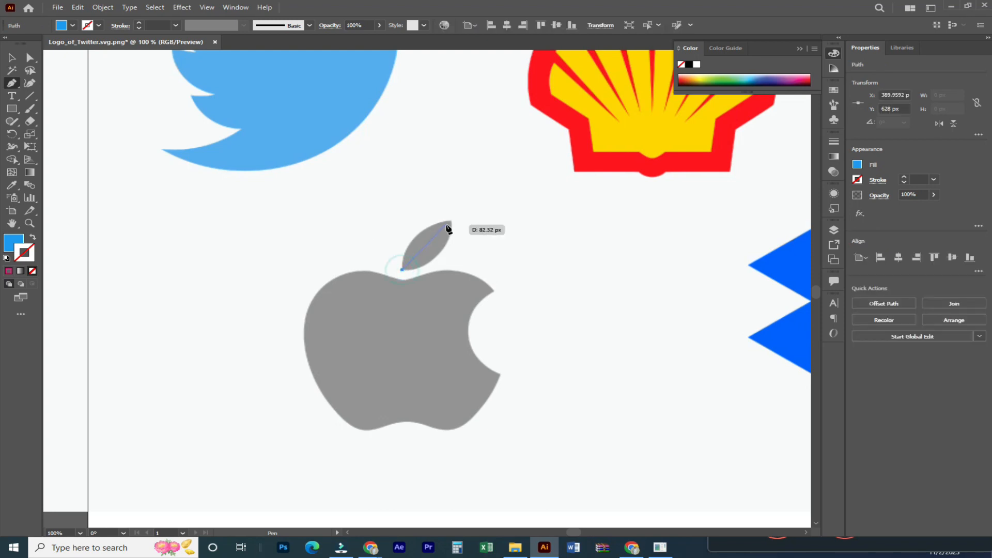
pyautogui.moveTo(451, 222); pyautogui.dragTo(498, 217)
pyautogui.click(452, 221)
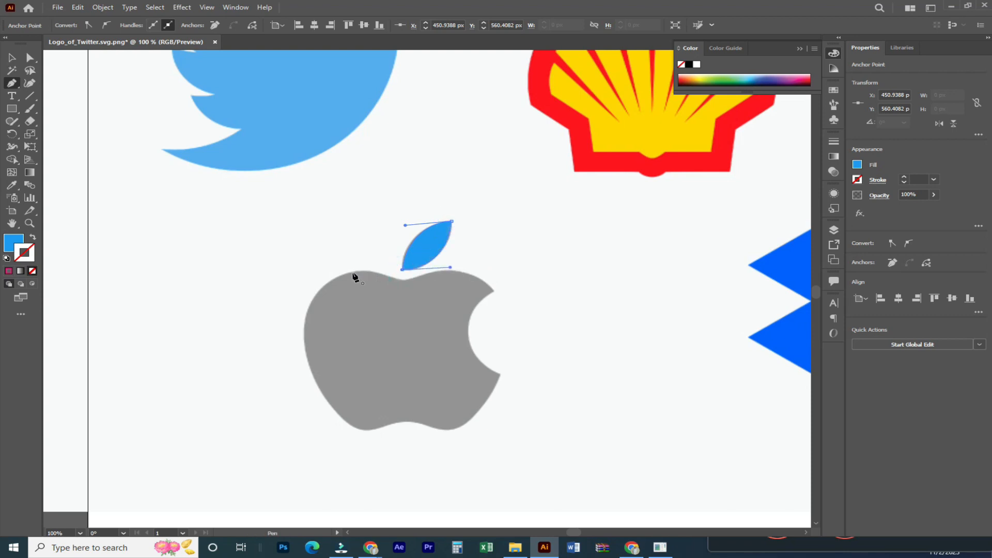
pyautogui.click(403, 269)
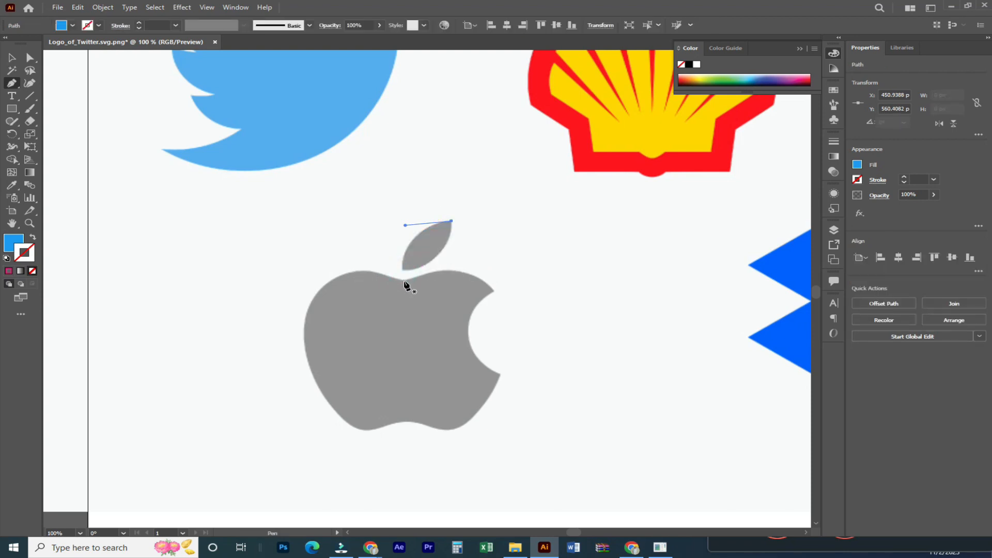
# - Trace the Apple logo's body with the Pen tool from the top notch clockwise around the bite and bottom to the lower-left side
pyautogui.click(404, 279)
pyautogui.moveTo(496, 309); pyautogui.dragTo(517, 325)
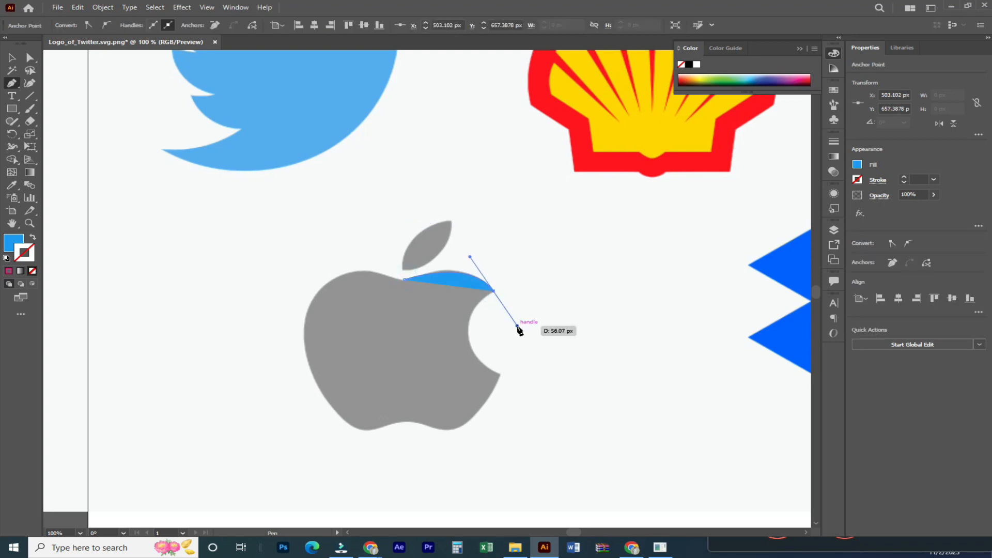
pyautogui.click(494, 291)
pyautogui.moveTo(469, 340); pyautogui.dragTo(517, 343)
pyautogui.click(469, 341)
pyautogui.click(500, 375)
pyautogui.moveTo(471, 368); pyautogui.dragTo(428, 343)
pyautogui.moveTo(470, 369); pyautogui.dragTo(348, 319)
pyautogui.click(431, 369)
pyautogui.click(376, 352)
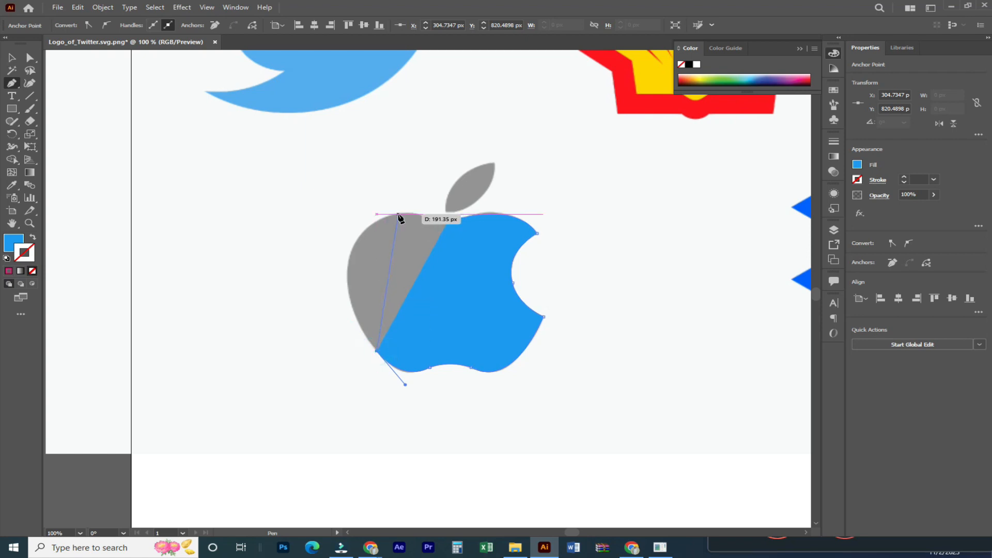
pyautogui.moveTo(414, 214); pyautogui.dragTo(534, 200)
pyautogui.click(447, 220)
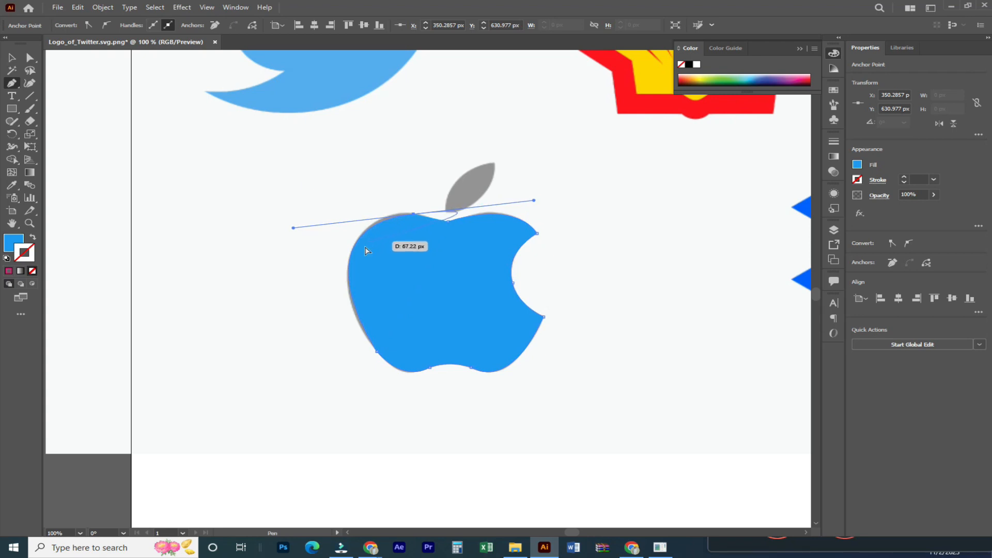
pyautogui.hotkey('ctrl', 'z')
pyautogui.hotkey('ctrl', 'z')
# - Curve the apple outline up its left side through an upper-left anchor and close it at the top notch
pyautogui.moveTo(356, 239); pyautogui.dragTo(383, 182)
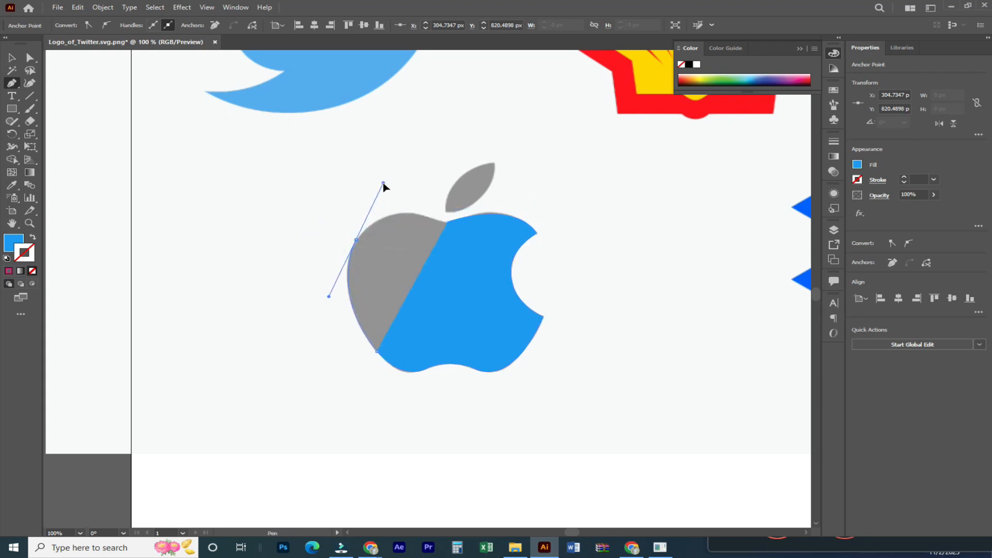
pyautogui.click(356, 240)
pyautogui.click(447, 221)
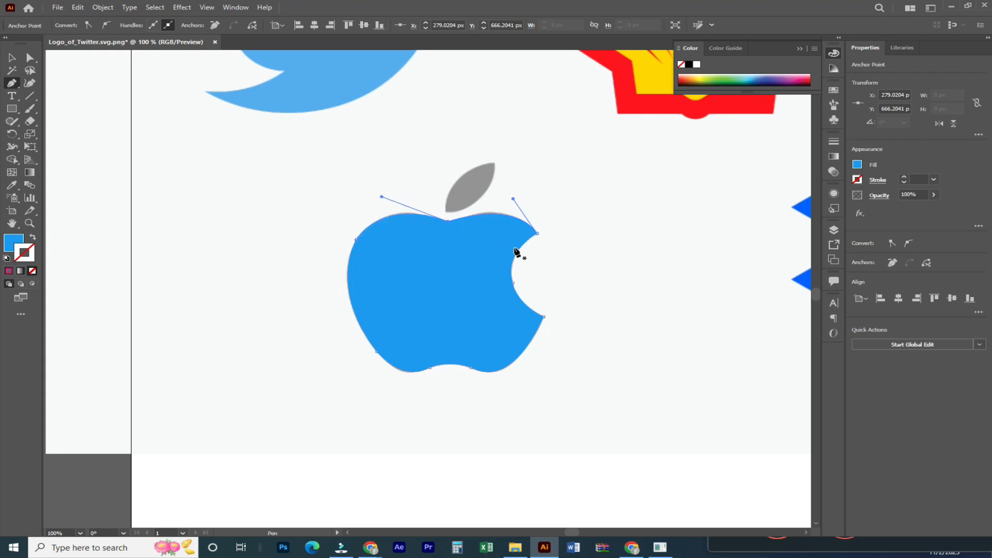
# - Move the traced apple body off the original logo toward its lower right
pyautogui.click(11, 57)
pyautogui.click(321, 181)
pyautogui.moveTo(468, 282); pyautogui.dragTo(649, 399)
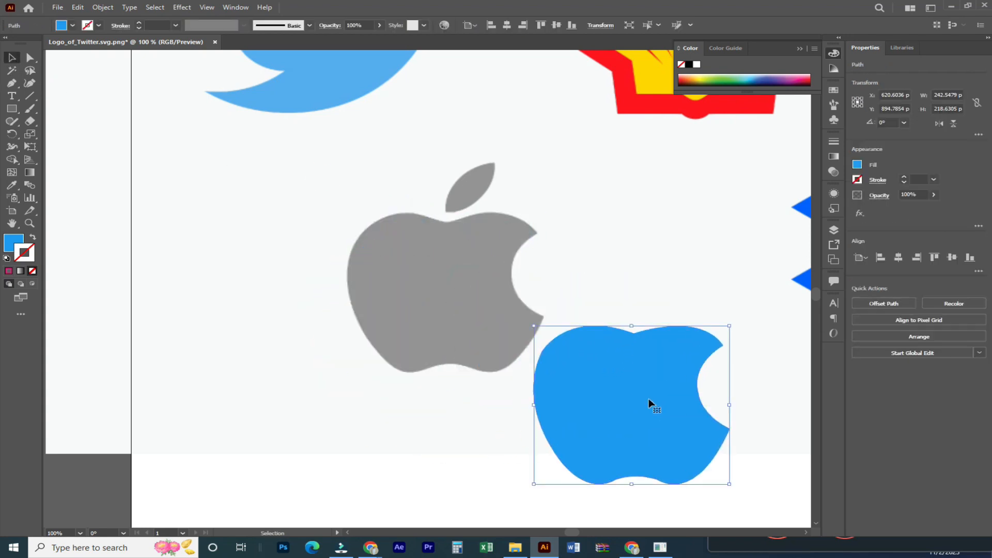
# - Adjust the traced apple body's upper-left anchor slightly with the Direct Selection tool
pyautogui.click(420, 414)
pyautogui.press('a')
pyautogui.moveTo(540, 352); pyautogui.dragTo(535, 364)
pyautogui.click(505, 377)
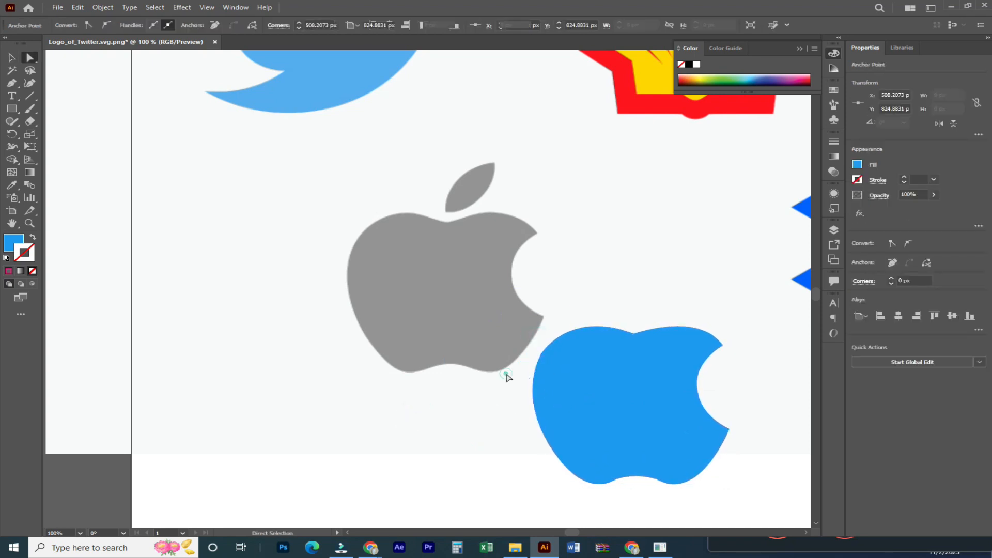
# - Trace the Apple logo's leaf with the Pen tool as a closed shape with curved sides between its two tips
pyautogui.moveTo(439, 243); pyautogui.dragTo(368, 261)
pyautogui.press('p')
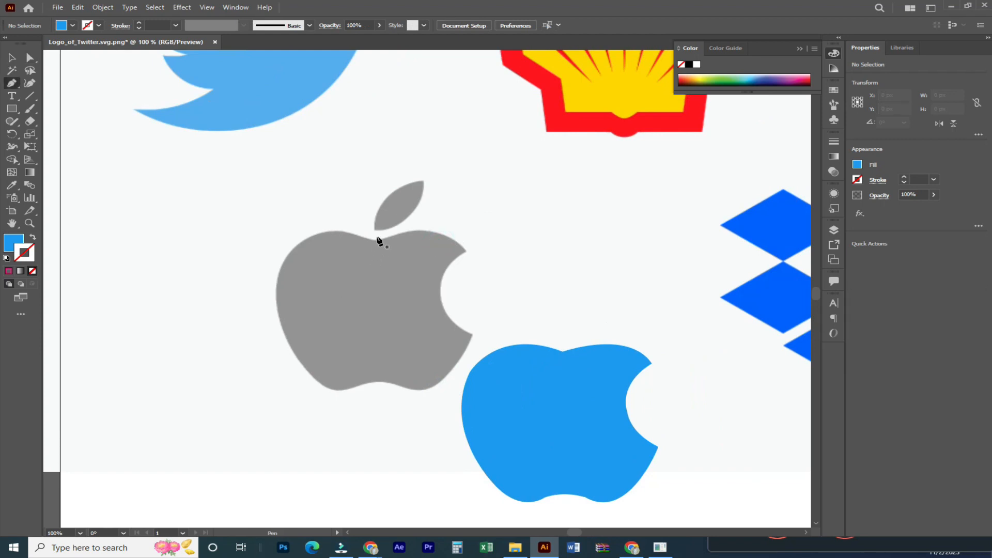
pyautogui.click(373, 229)
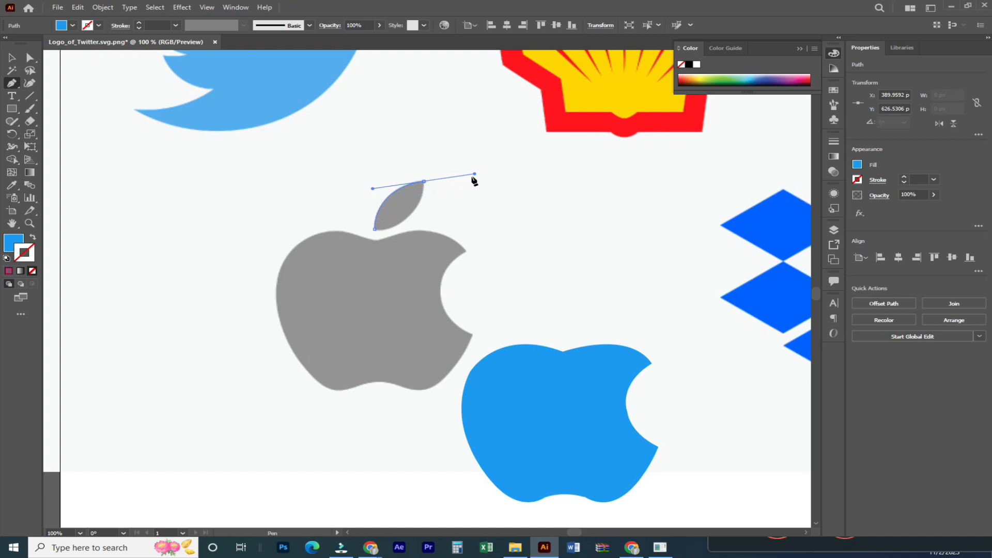
pyautogui.moveTo(474, 180); pyautogui.dragTo(475, 177)
pyautogui.click(373, 230)
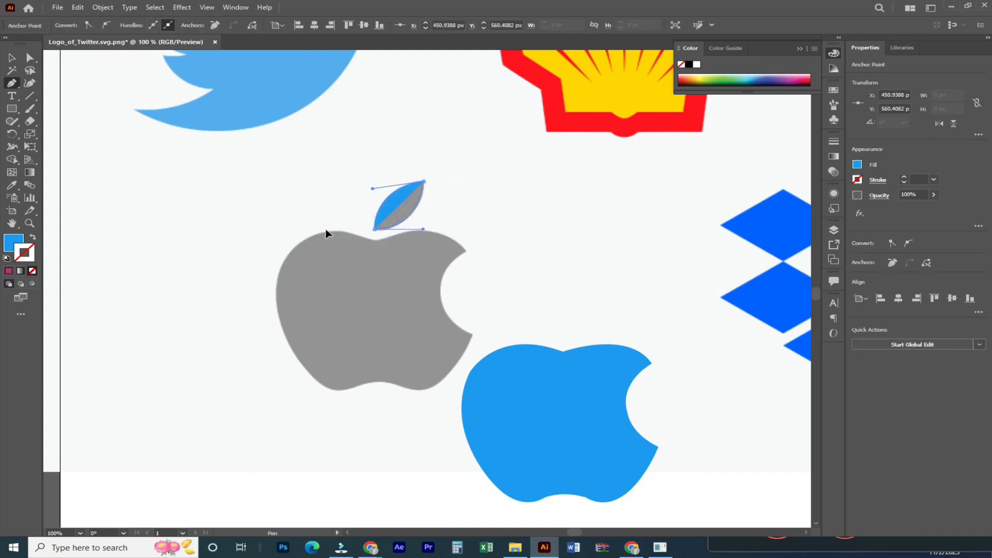
# - Move the traced leaf into place above the traced apple body
pyautogui.click(11, 57)
pyautogui.click(312, 150)
pyautogui.moveTo(376, 203); pyautogui.dragTo(586, 327)
pyautogui.click(549, 282)
# - Select the traced leaf and body and fill both with the original Apple logo's gray using the Eyedropper
pyautogui.hotkey('ctrl', '-')
pyautogui.hotkey('ctrl', '-')
pyautogui.moveTo(485, 295); pyautogui.dragTo(544, 412)
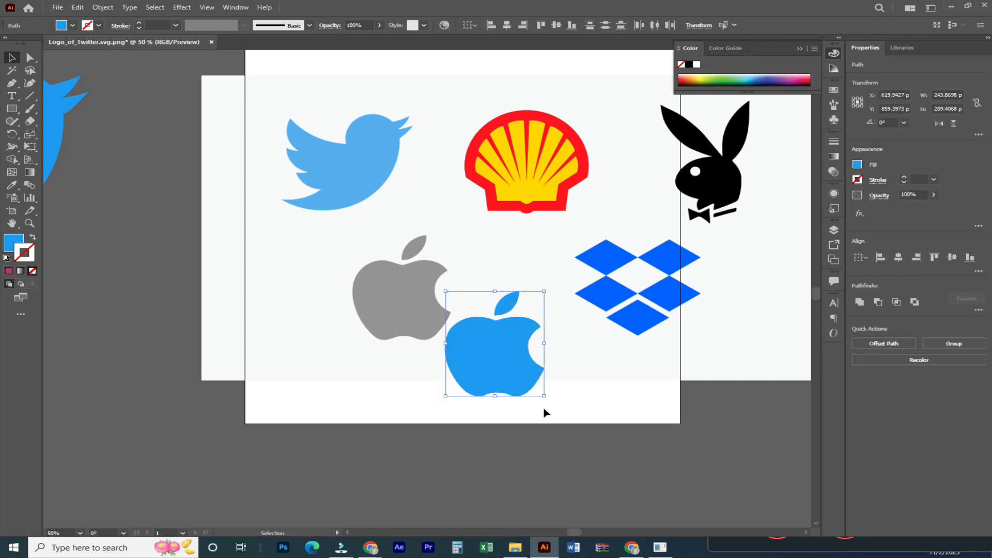
pyautogui.press('i')
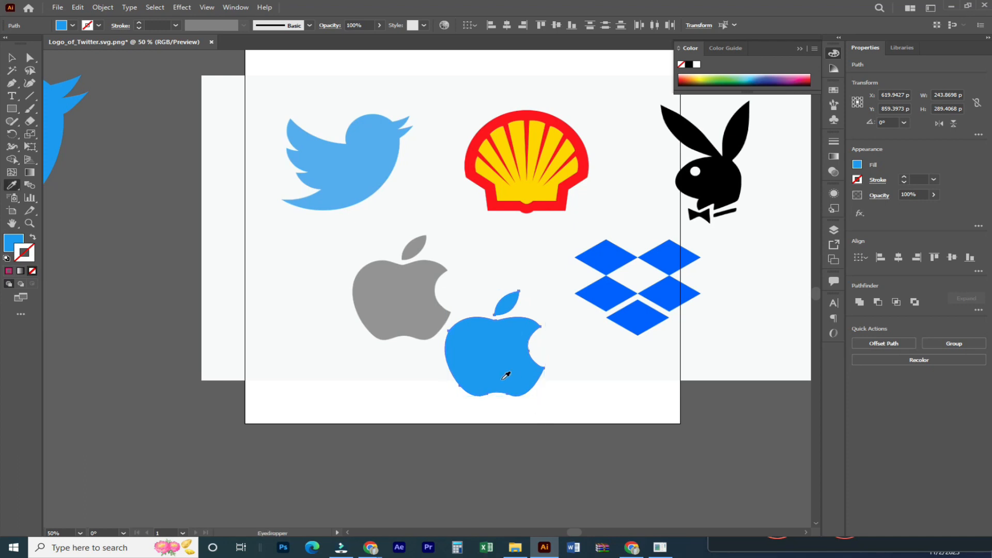
pyautogui.click(395, 295)
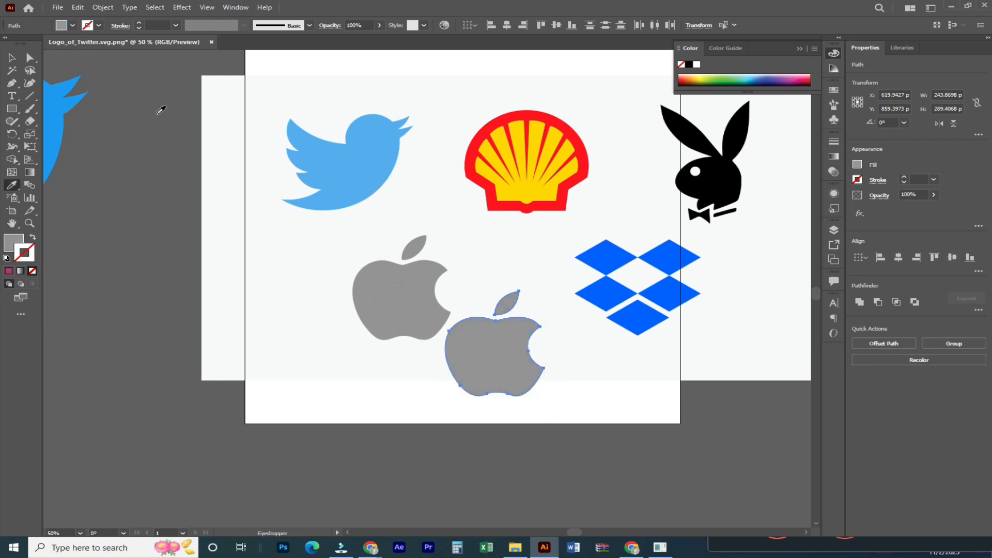
# - Group the traced gray apple body and leaf
pyautogui.click(12, 59)
pyautogui.moveTo(382, 337); pyautogui.dragTo(537, 353)
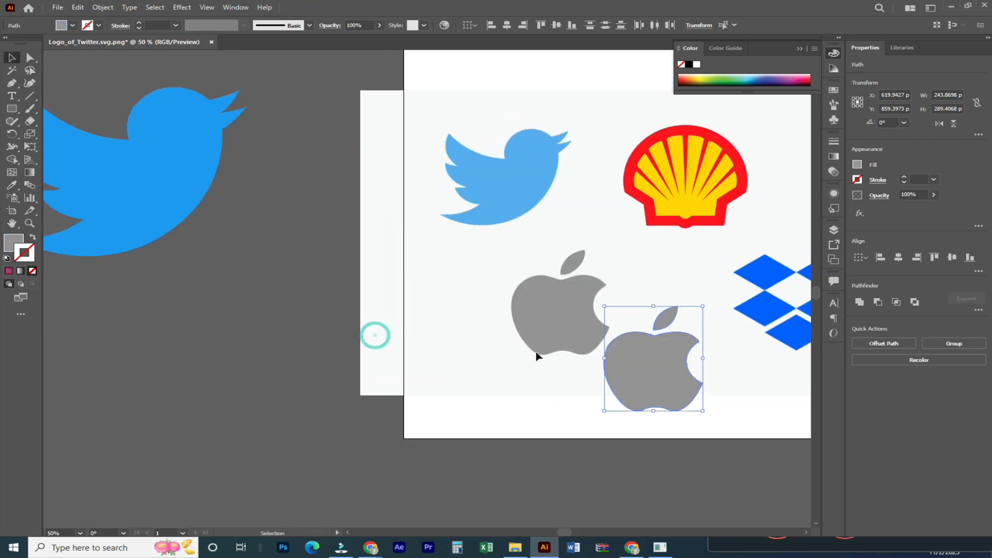
pyautogui.click(580, 416)
pyautogui.moveTo(627, 284); pyautogui.dragTo(707, 413)
pyautogui.hotkey('ctrl', 'g')
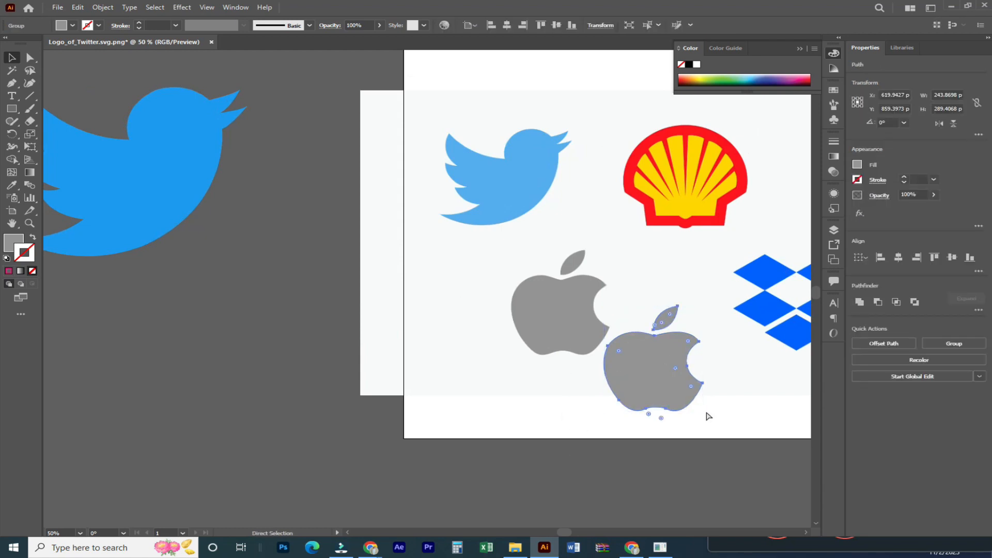
# - Move the grouped apple onto the empty canvas left of the artboard and deselect it
pyautogui.moveTo(667, 345); pyautogui.dragTo(237, 304)
pyautogui.moveTo(239, 304); pyautogui.dragTo(484, 322)
pyautogui.moveTo(499, 328); pyautogui.dragTo(332, 333)
pyautogui.click(387, 336)
pyautogui.click(336, 334)
pyautogui.click(492, 326)
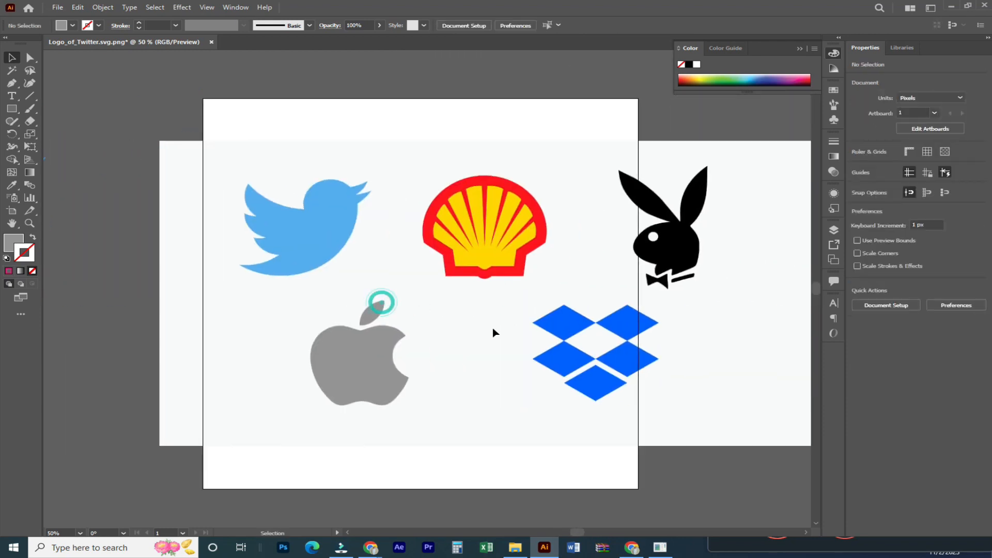
# - Trace the Dropbox logo's upper-left diamond with the Pen tool as a closed four-corner shape
pyautogui.press('p')
pyautogui.hotkey('ctrl', '=')
pyautogui.hotkey('ctrl', '=')
pyautogui.hotkey('ctrl', '=')
pyautogui.moveTo(672, 363); pyautogui.dragTo(401, 211)
pyautogui.moveTo(559, 278)
pyautogui.mouseDown()
pyautogui.moveTo(542, 288)
pyautogui.moveTo(572, 281)
pyautogui.mouseUp()
pyautogui.hotkey('ctrl', 'z')
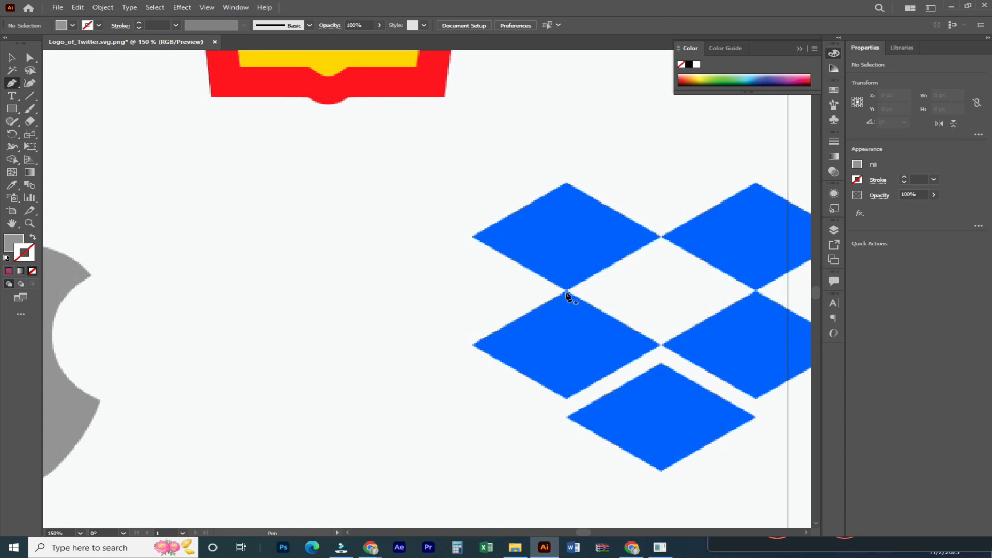
pyautogui.click(566, 291)
pyautogui.click(472, 237)
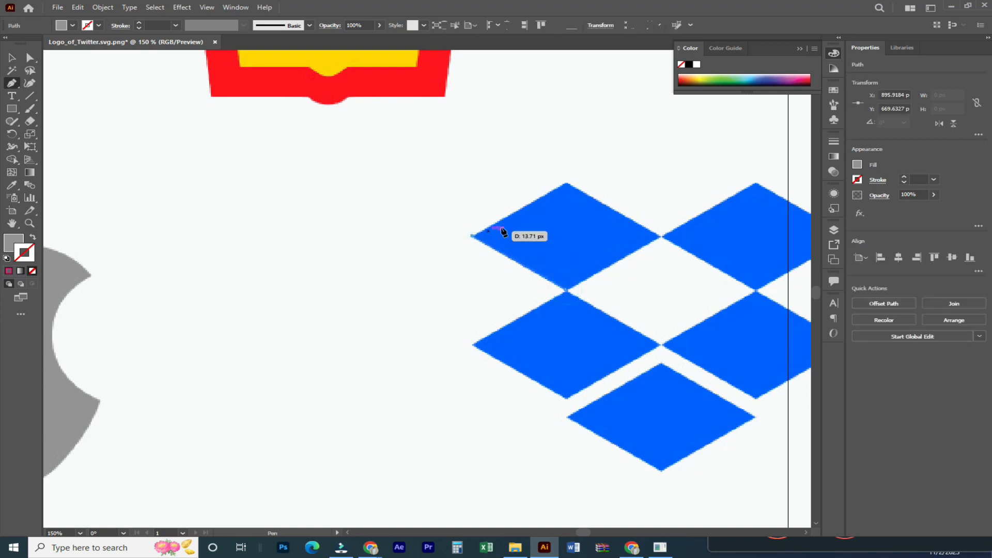
pyautogui.click(565, 185)
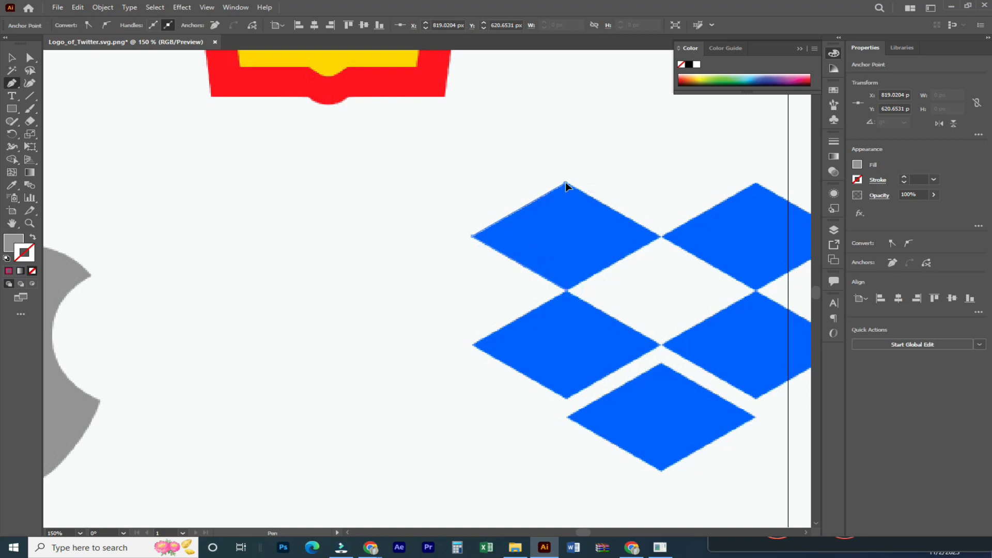
pyautogui.click(661, 238)
pyautogui.click(566, 290)
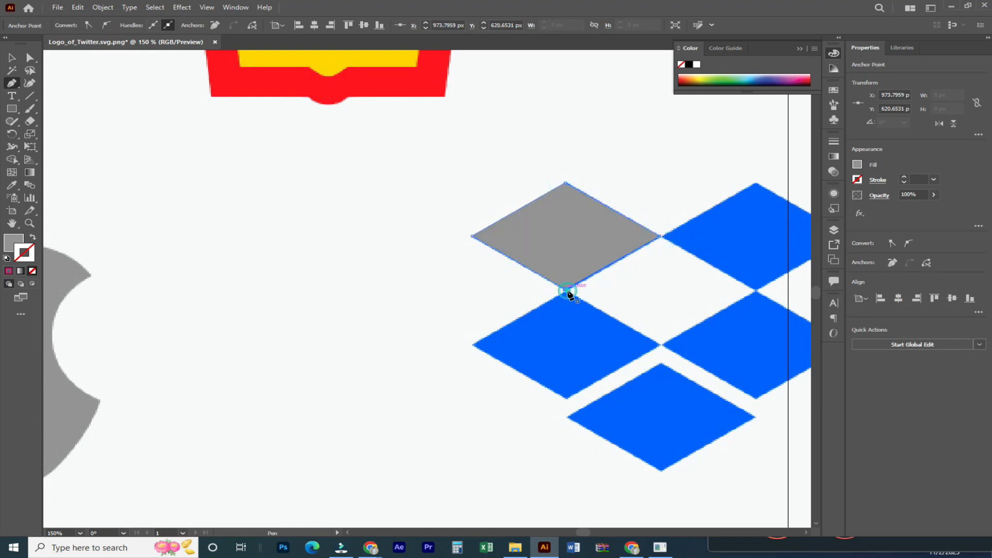
# - Duplicate the traced diamond over each of the other four diamonds of the Dropbox logo
pyautogui.click(12, 58)
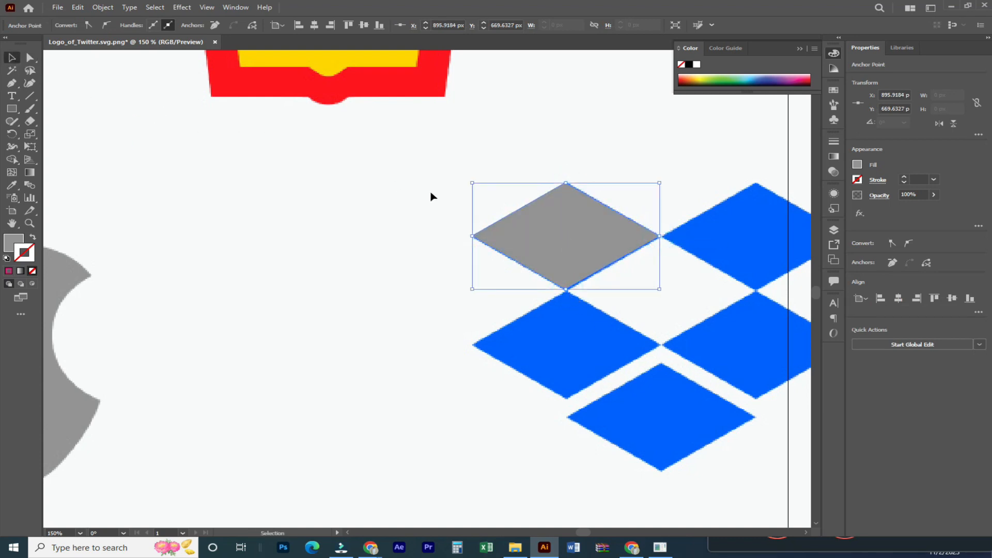
pyautogui.hscroll(4, 580, 355)
pyautogui.click(581, 355)
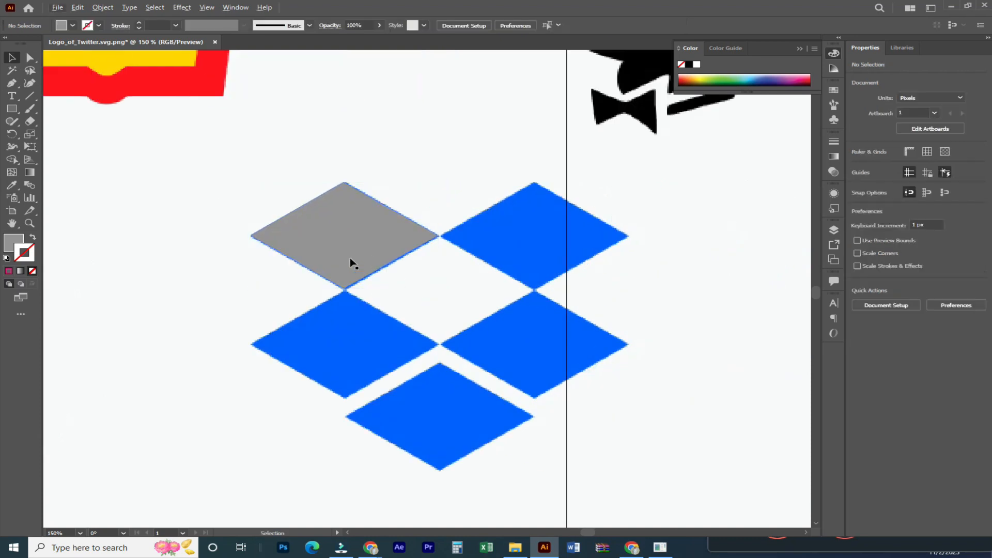
pyautogui.click(281, 228)
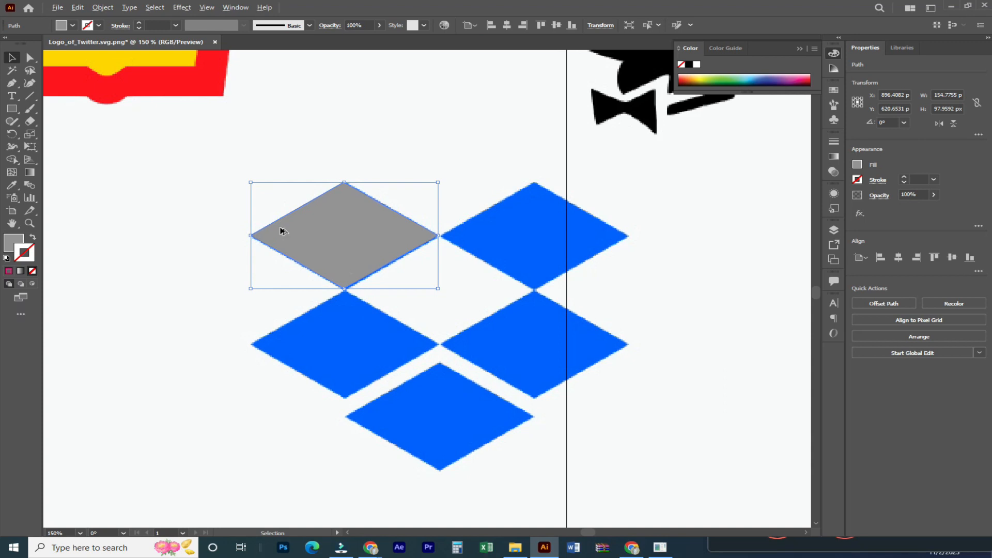
pyautogui.moveTo(307, 239); pyautogui.dragTo(532, 345)
pyautogui.click(684, 282)
pyautogui.click(650, 388)
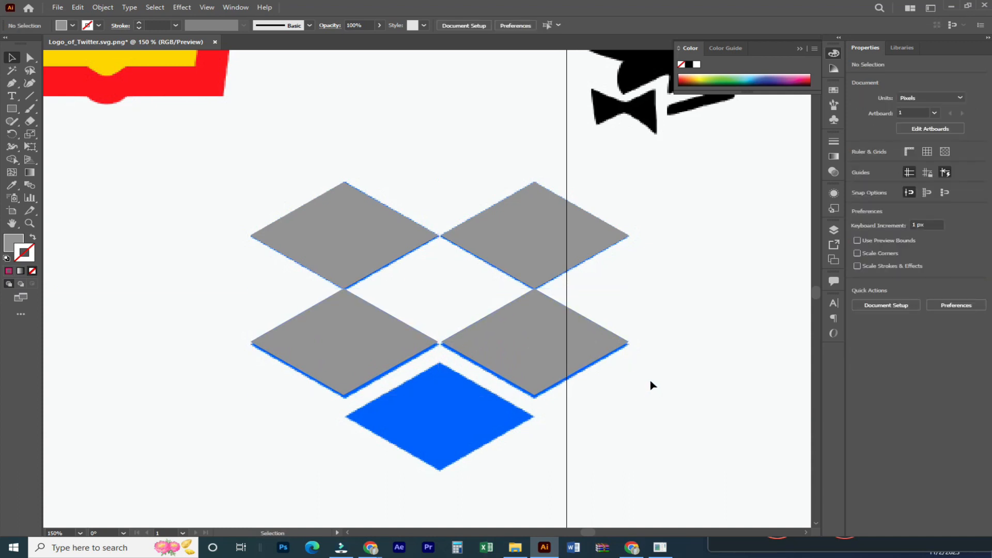
pyautogui.click(651, 380)
pyautogui.moveTo(543, 354); pyautogui.dragTo(458, 412)
pyautogui.click(627, 460)
# - Move the five traced diamonds left of the original and fill them with its blue using the Eyedropper
pyautogui.moveTo(221, 178); pyautogui.dragTo(578, 466)
pyautogui.moveTo(537, 350); pyautogui.dragTo(252, 355)
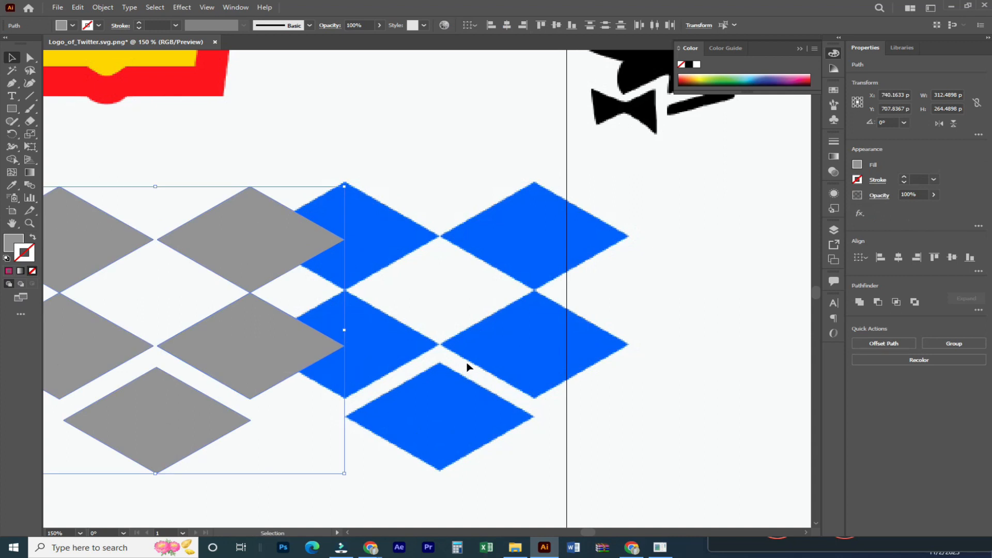
pyautogui.press('i')
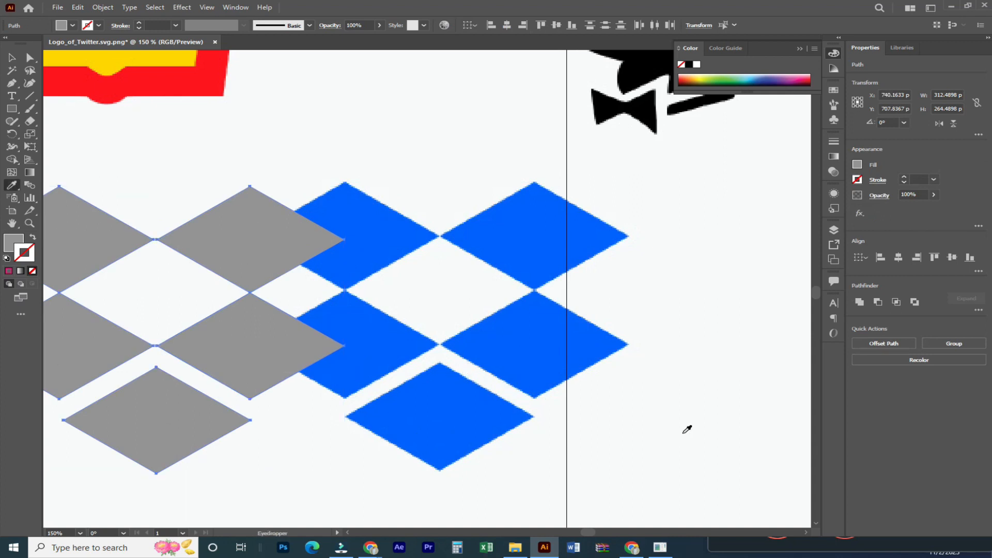
pyautogui.click(515, 229)
pyautogui.click(18, 55)
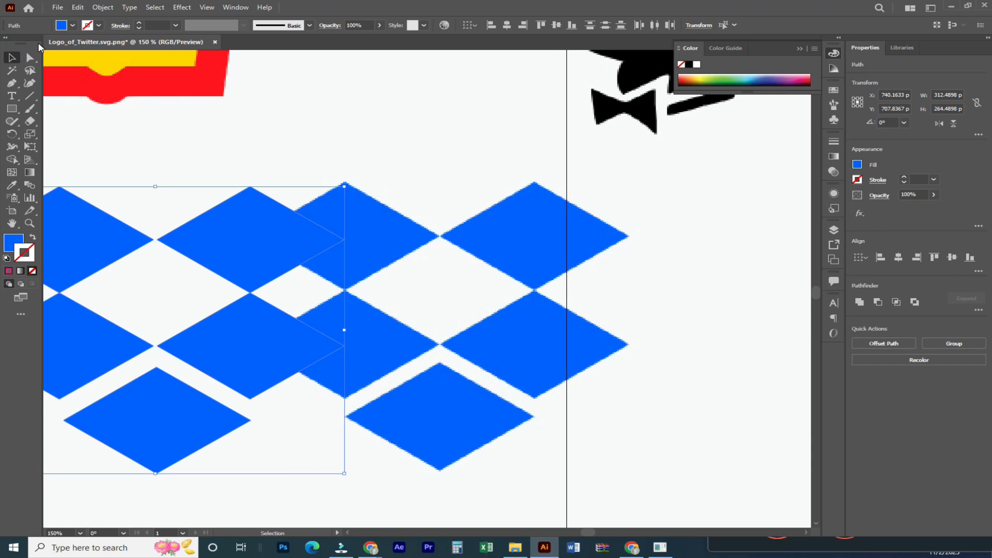
# - Group the five traced diamonds and move them onto the canvas left of the artboard, below the traced bird
pyautogui.hotkey('ctrl', '-')
pyautogui.hotkey('ctrl', '-')
pyautogui.hotkey('ctrl', '-')
pyautogui.hotkey('ctrl', '-')
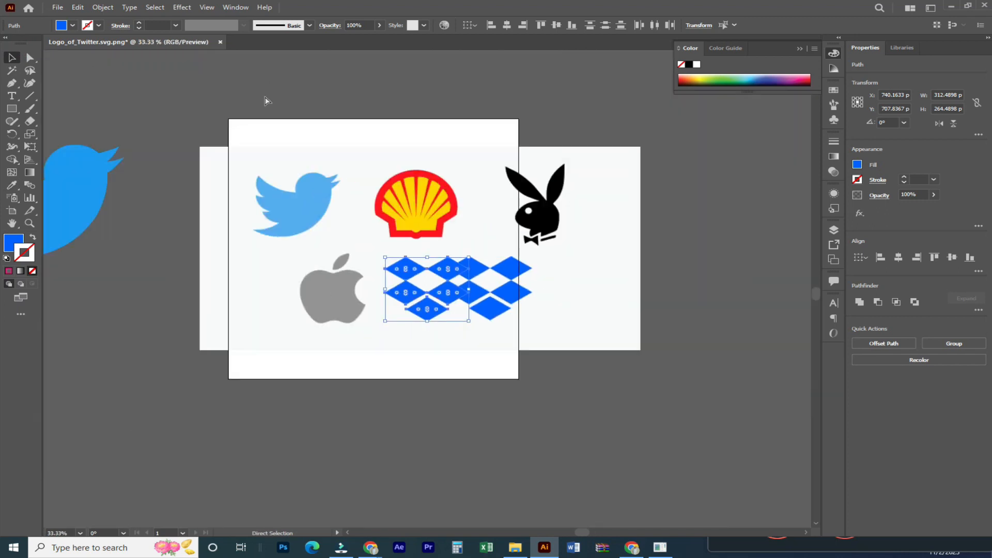
pyautogui.click(396, 351)
pyautogui.moveTo(379, 255); pyautogui.dragTo(448, 326)
pyautogui.hotkey('ctrl', 'g')
pyautogui.moveTo(442, 288); pyautogui.dragTo(119, 289)
pyautogui.click(243, 313)
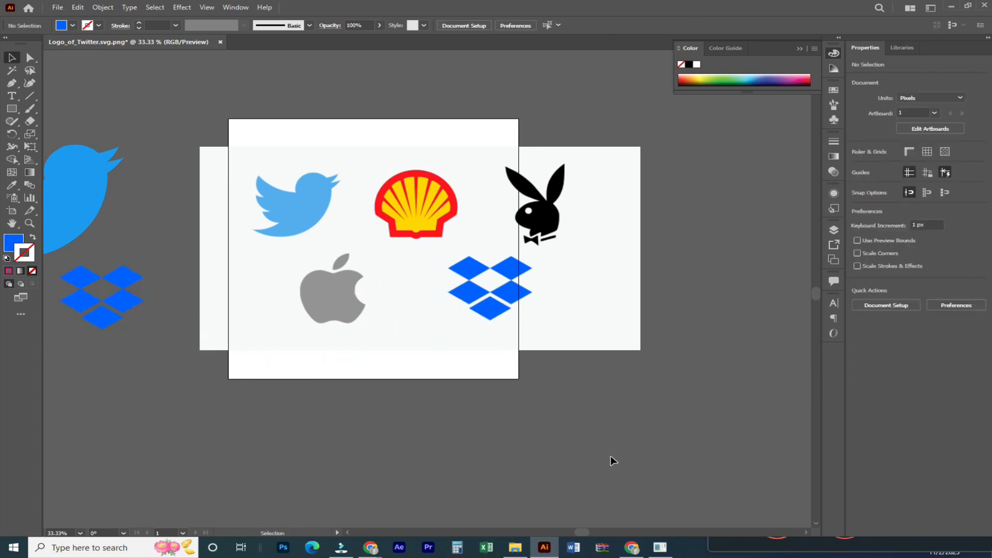
# - Trace the Playboy rabbit's right ear with the Pen tool from its inner base over the tip to its outer base
pyautogui.hotkey('ctrl', '+')
pyautogui.hotkey('ctrl', '+')
pyautogui.hotkey('ctrl', '+')
pyautogui.hotkey('ctrl', '+')
pyautogui.press('space')
pyautogui.moveTo(714, 215); pyautogui.dragTo(493, 349)
pyautogui.moveTo(677, 369); pyautogui.dragTo(428, 523)
pyautogui.moveTo(536, 276); pyautogui.dragTo(538, 430)
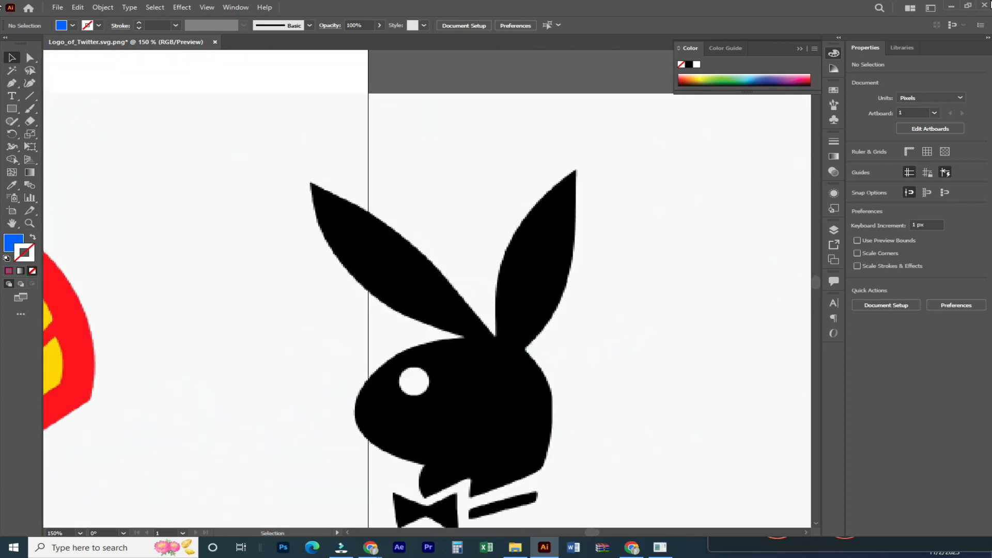
pyautogui.press('p')
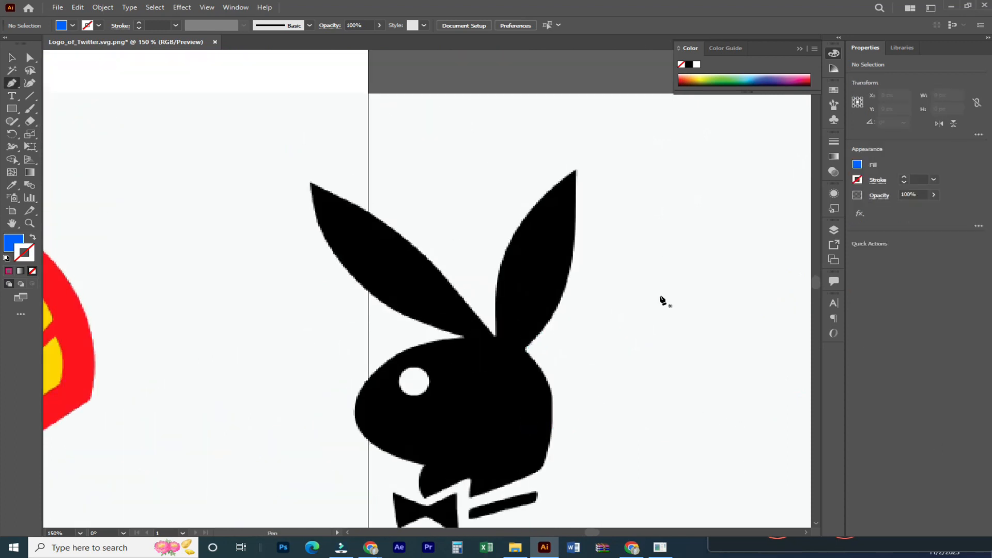
pyautogui.moveTo(494, 334); pyautogui.dragTo(483, 283)
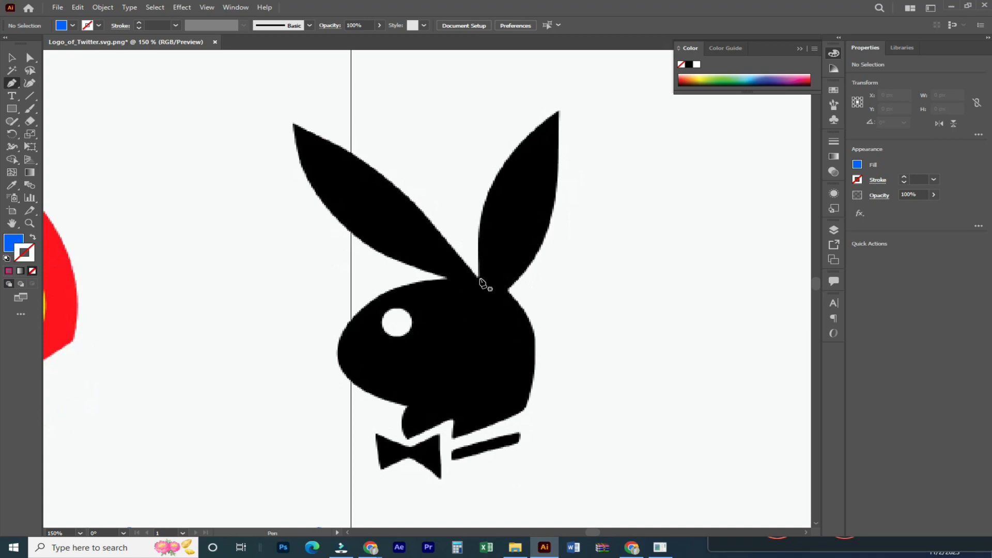
pyautogui.click(479, 278)
pyautogui.moveTo(505, 201); pyautogui.dragTo(479, 299)
pyautogui.moveTo(532, 209); pyautogui.dragTo(632, 153)
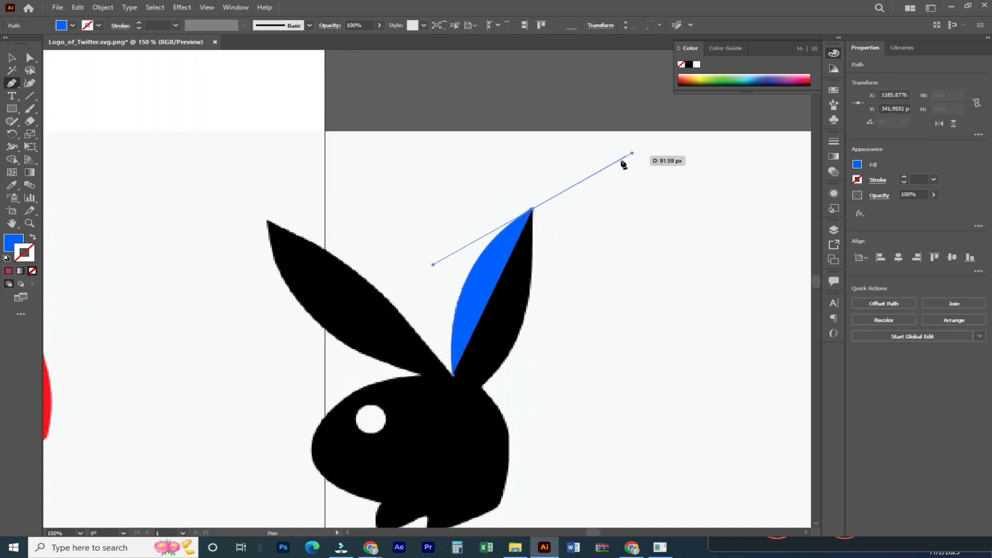
pyautogui.click(533, 210)
pyautogui.moveTo(500, 374); pyautogui.dragTo(438, 346)
pyautogui.moveTo(501, 313); pyautogui.dragTo(502, 277)
pyautogui.click(502, 271)
# - Extend the rabbit outline down the back of the head to the lower-right corner of the neck
pyautogui.moveTo(512, 357); pyautogui.dragTo(520, 302)
pyautogui.moveTo(526, 342); pyautogui.dragTo(490, 420)
pyautogui.hotkey('ctrl', 'z')
pyautogui.moveTo(537, 266); pyautogui.dragTo(538, 282)
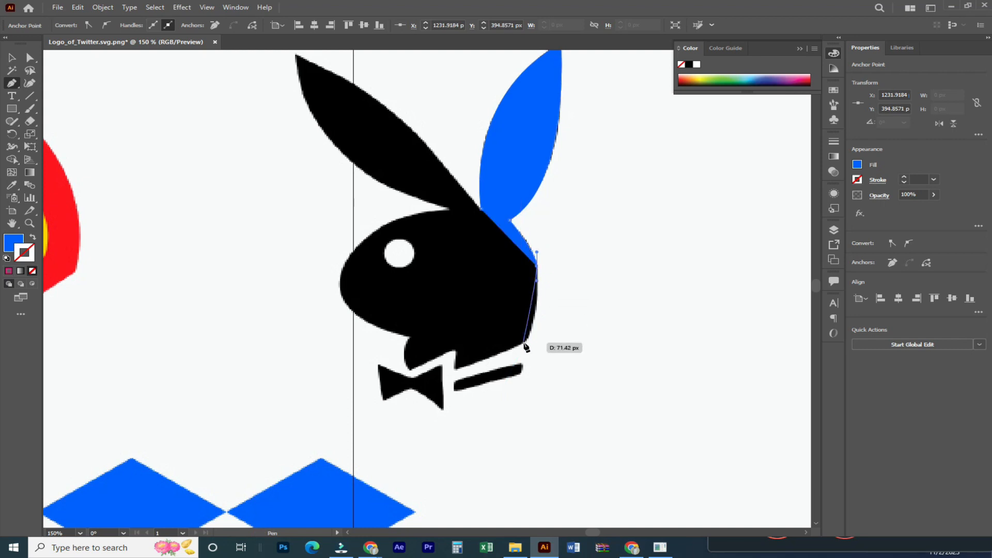
pyautogui.moveTo(526, 342); pyautogui.dragTo(527, 345)
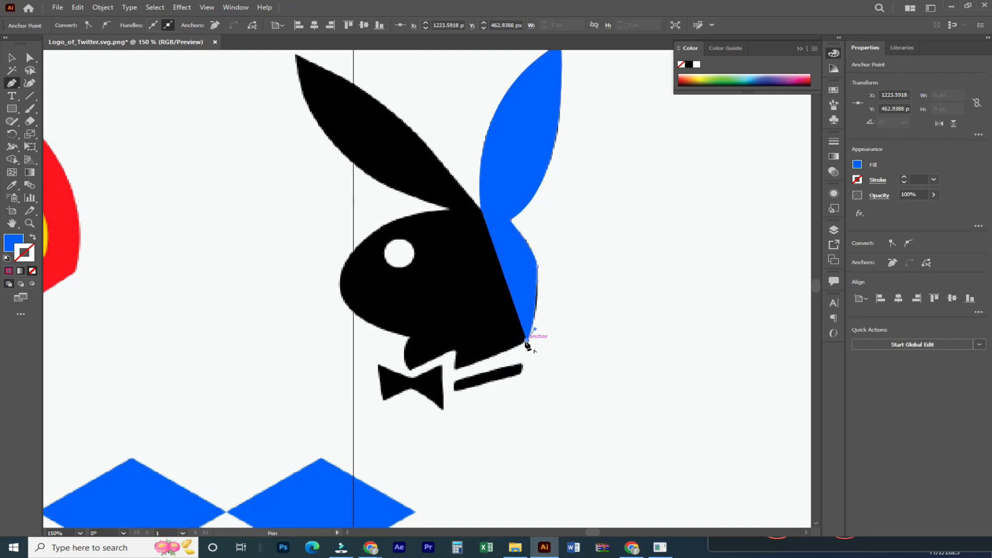
# - Extend the rabbit outline along the neck's lower edge to the collar notch and show the path as a blue stroke without fill
pyautogui.moveTo(455, 369); pyautogui.dragTo(456, 371)
pyautogui.click(455, 370)
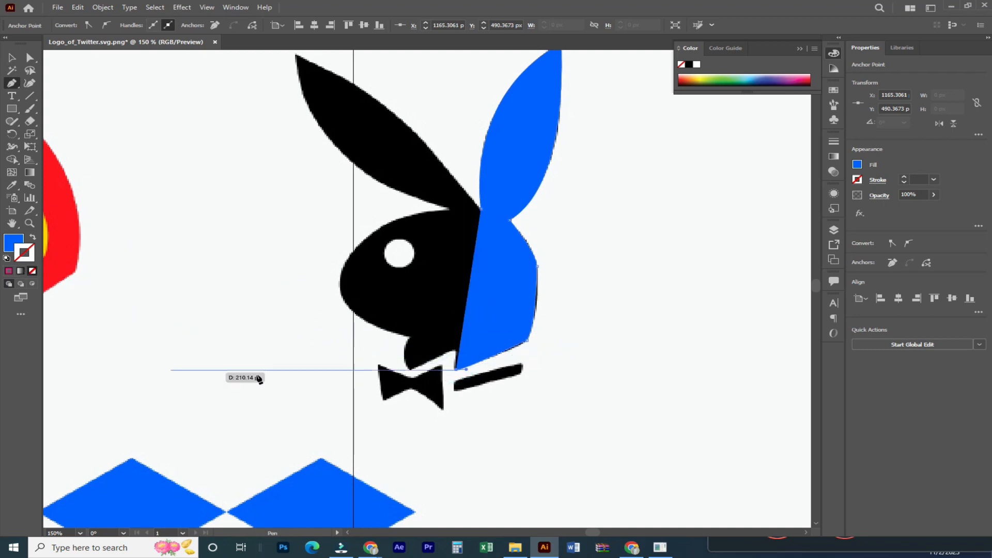
pyautogui.click(403, 335)
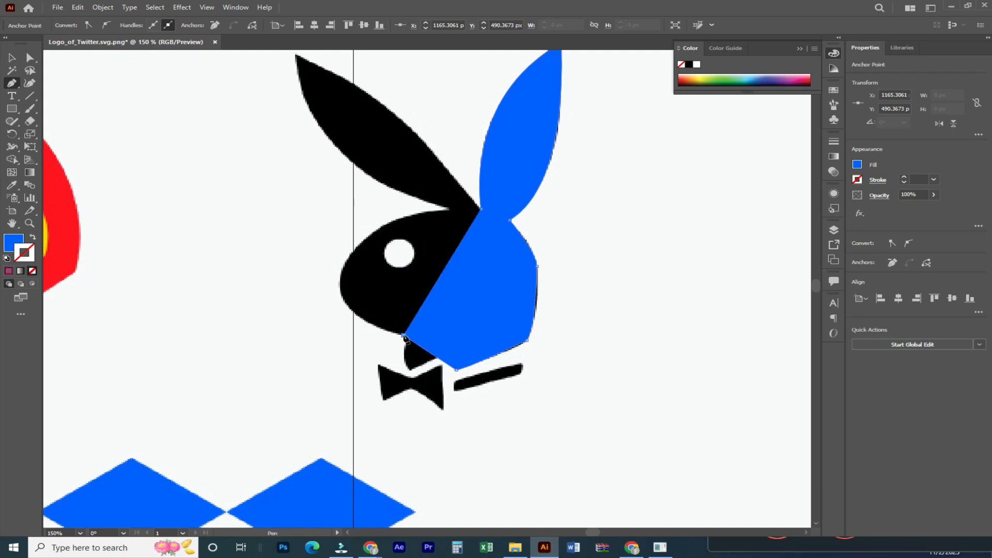
pyautogui.hotkey('ctrl', 'z')
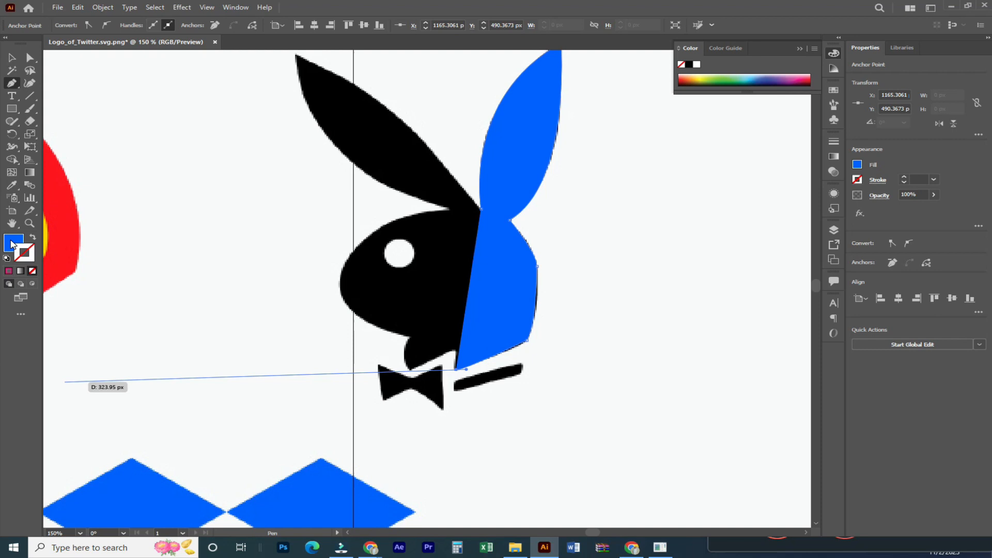
pyautogui.click(32, 239)
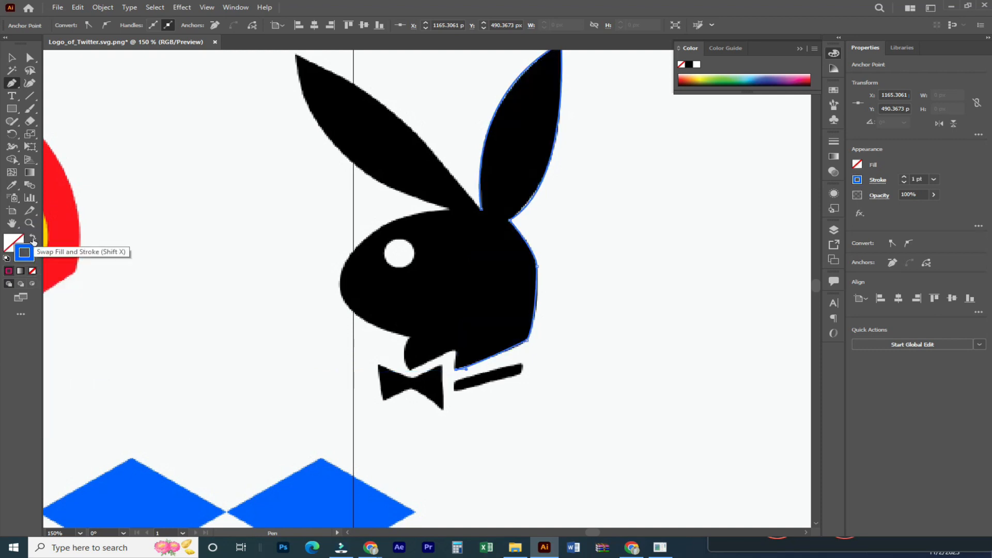
# - Trace the collar notch, chin and rounded face with the Pen tool, ending at the lower base of the left ear
pyautogui.click(455, 356)
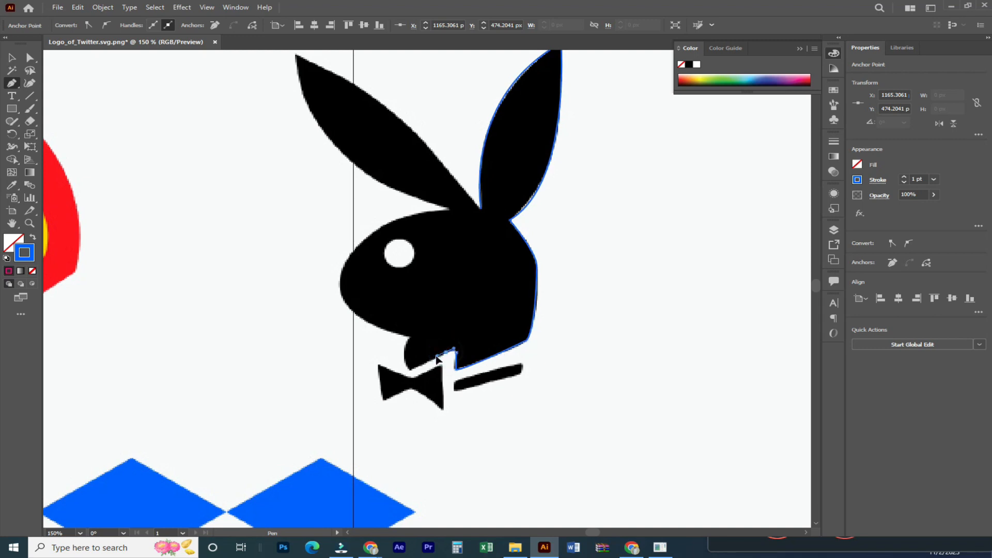
pyautogui.click(408, 369)
pyautogui.moveTo(410, 336); pyautogui.dragTo(360, 304)
pyautogui.click(360, 343)
pyautogui.moveTo(470, 269); pyautogui.dragTo(572, 269)
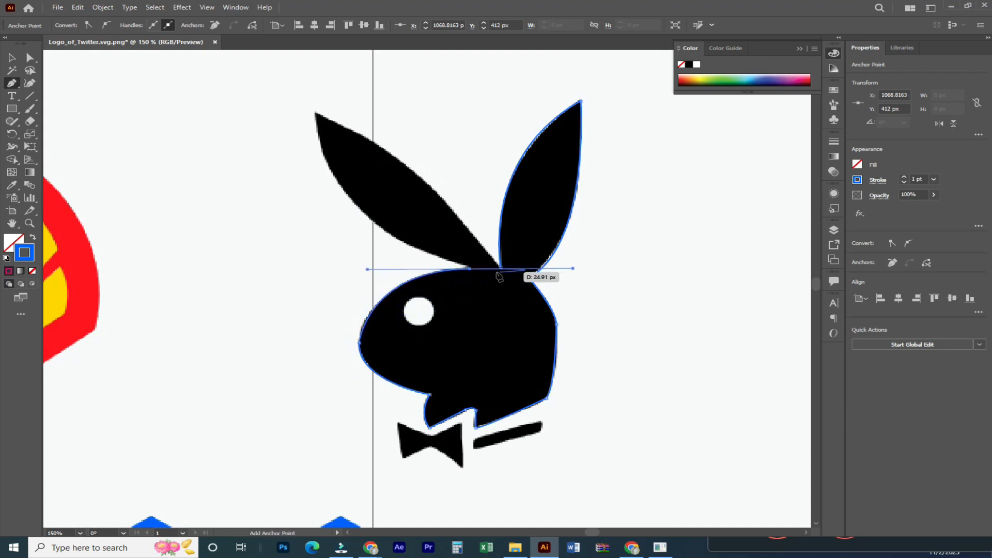
pyautogui.click(470, 269)
# - Trace the lower edge of the rabbit's left ear from its base to the tip
pyautogui.press('space')
pyautogui.moveTo(428, 232); pyautogui.dragTo(438, 342)
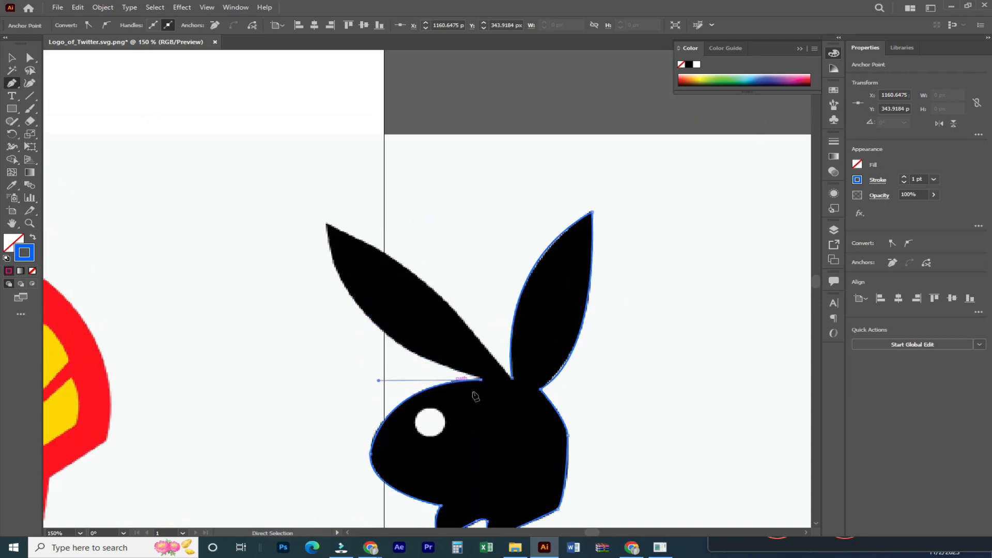
pyautogui.press('space')
pyautogui.moveTo(360, 263); pyautogui.dragTo(385, 334)
pyautogui.moveTo(353, 296); pyautogui.dragTo(347, 198)
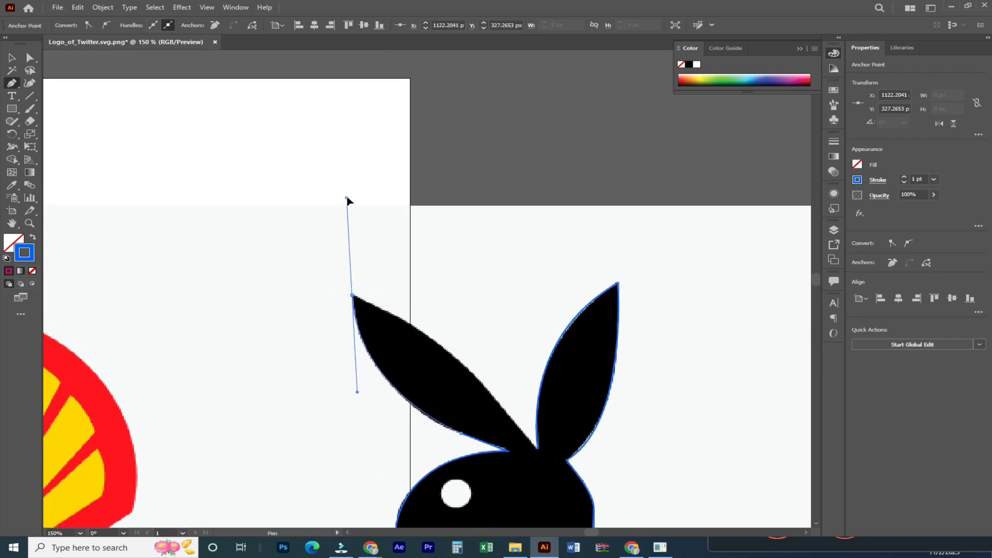
pyautogui.click(353, 296)
# - Trace the left ear's upper edge back to the starting point to close the outline, and refine the right ear's curve handles
pyautogui.press('space')
pyautogui.moveTo(551, 385); pyautogui.dragTo(440, 265)
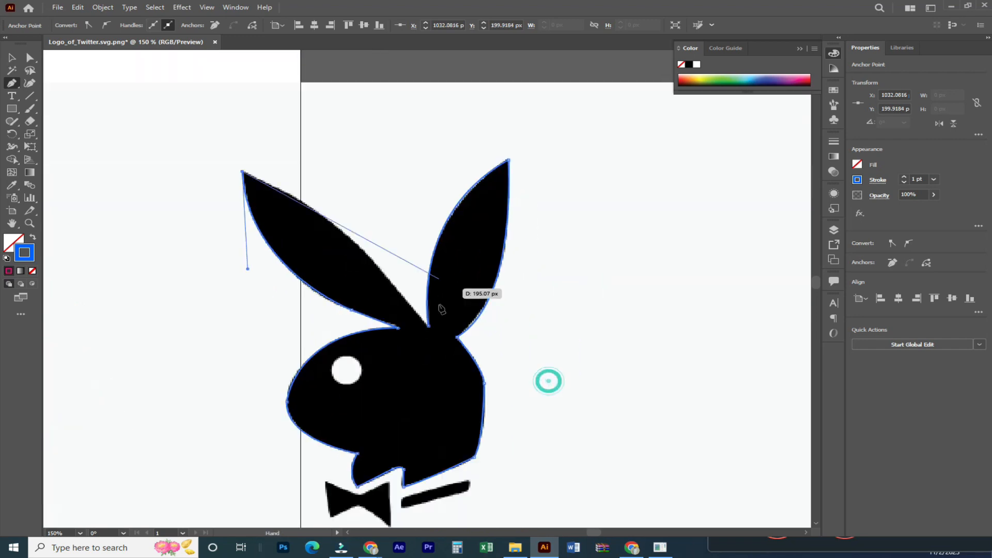
pyautogui.moveTo(427, 325); pyautogui.dragTo(528, 456)
pyautogui.hotkey('ctrl', 'z')
pyautogui.moveTo(387, 277); pyautogui.dragTo(444, 355)
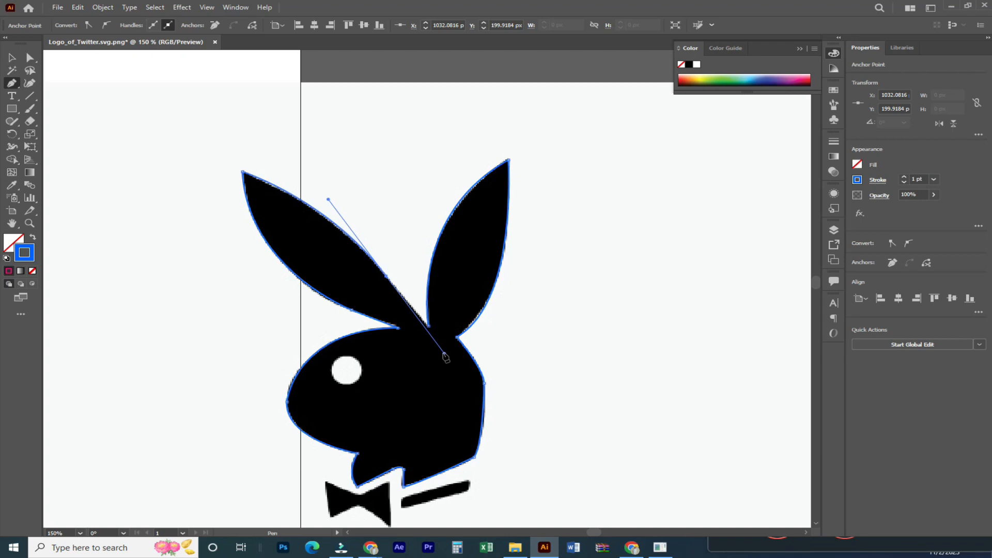
pyautogui.click(385, 277)
pyautogui.click(428, 326)
pyautogui.moveTo(457, 337); pyautogui.dragTo(520, 290)
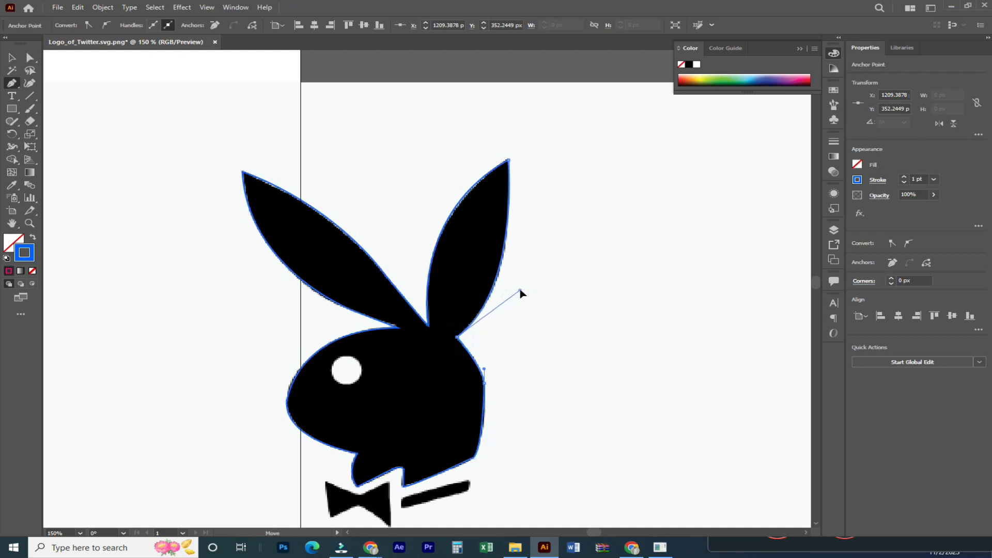
pyautogui.moveTo(509, 161); pyautogui.dragTo(407, 223)
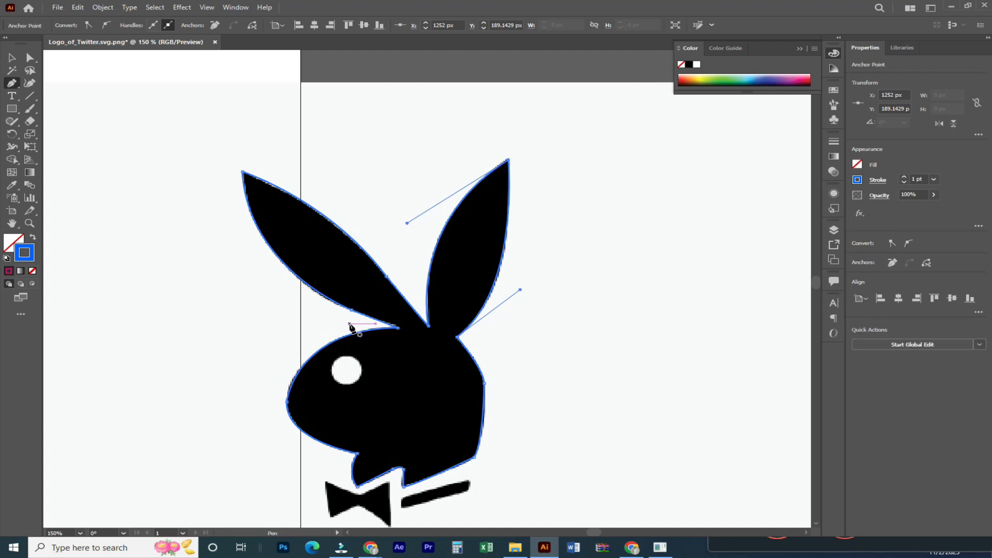
# - Give the closed rabbit head a solid blue fill without stroke and move it to the right of the original
pyautogui.click(32, 237)
pyautogui.press('v')
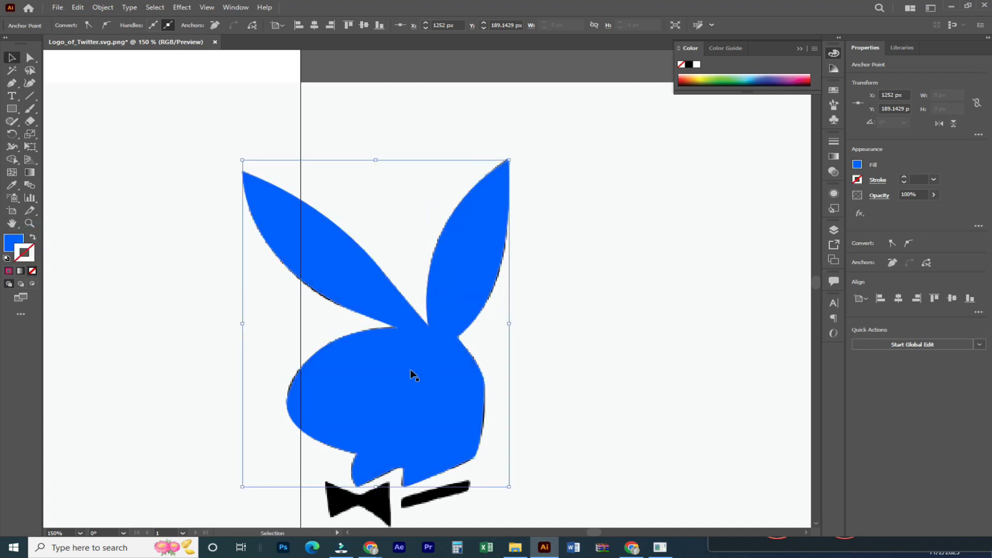
pyautogui.moveTo(392, 345); pyautogui.dragTo(577, 327)
pyautogui.click(557, 369)
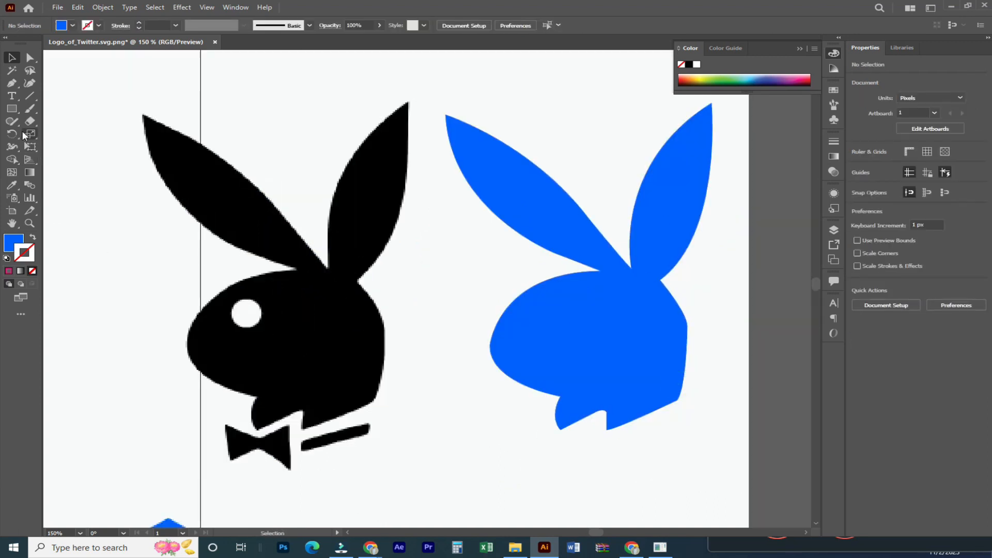
# - Draw an eye circle about 25 px wide on the blue head and fill it with the off-white background colour using the Eyedropper
pyautogui.click(11, 109)
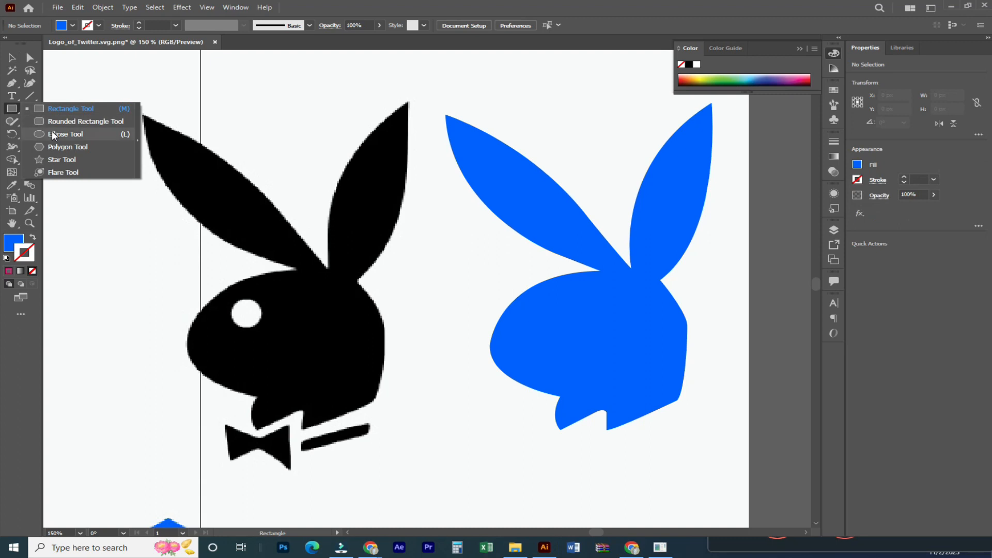
pyautogui.click(51, 134)
pyautogui.moveTo(542, 316); pyautogui.dragTo(557, 329)
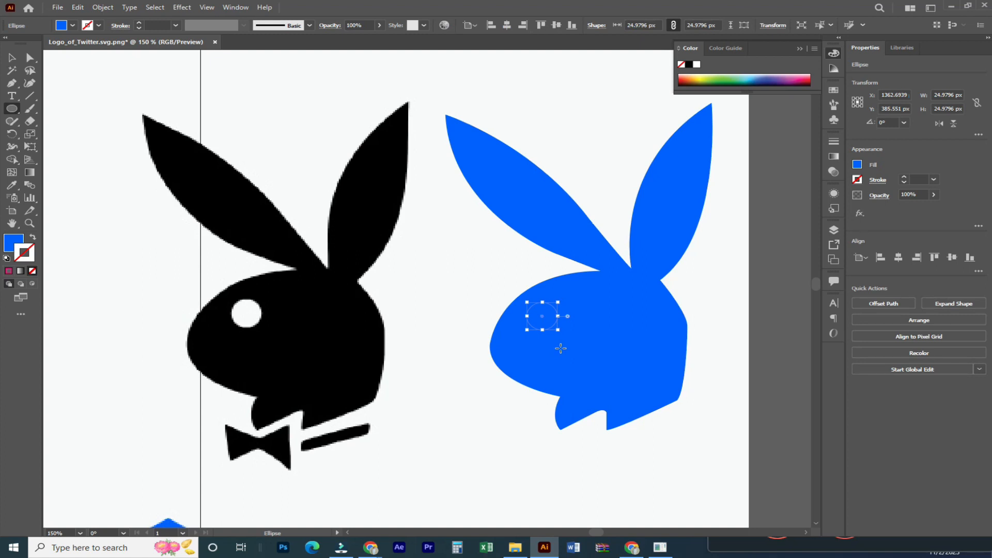
pyautogui.press('i')
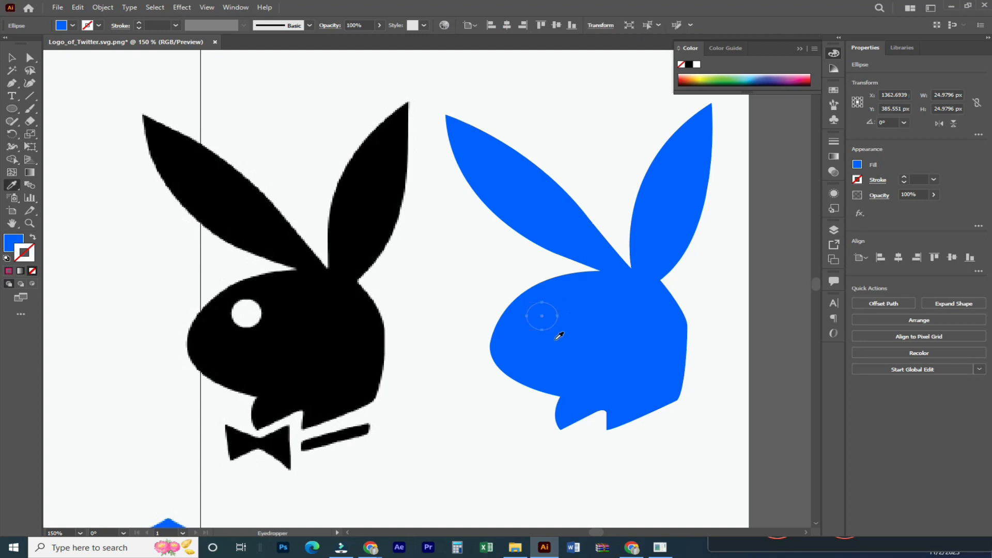
pyautogui.click(467, 267)
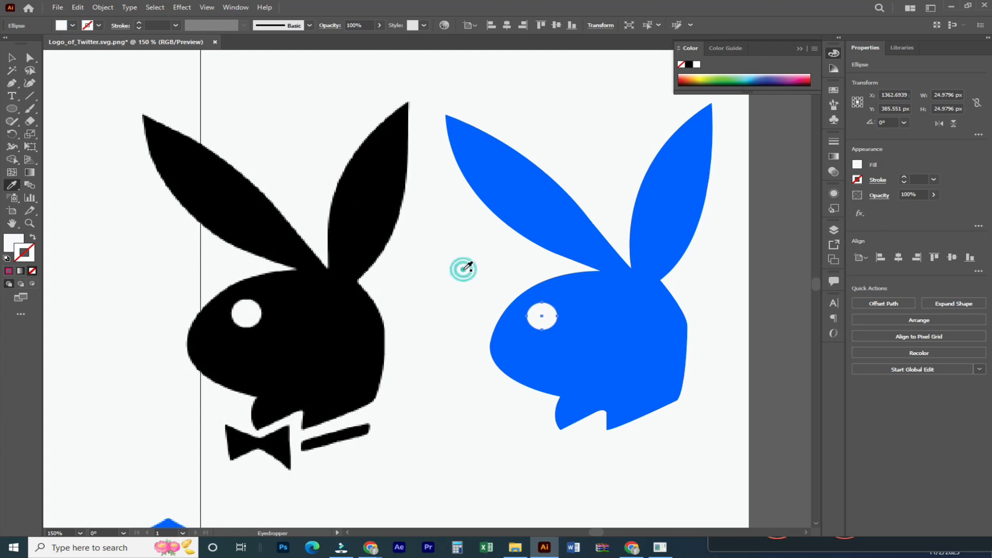
pyautogui.click(9, 59)
pyautogui.scroll(-2, 392, 289)
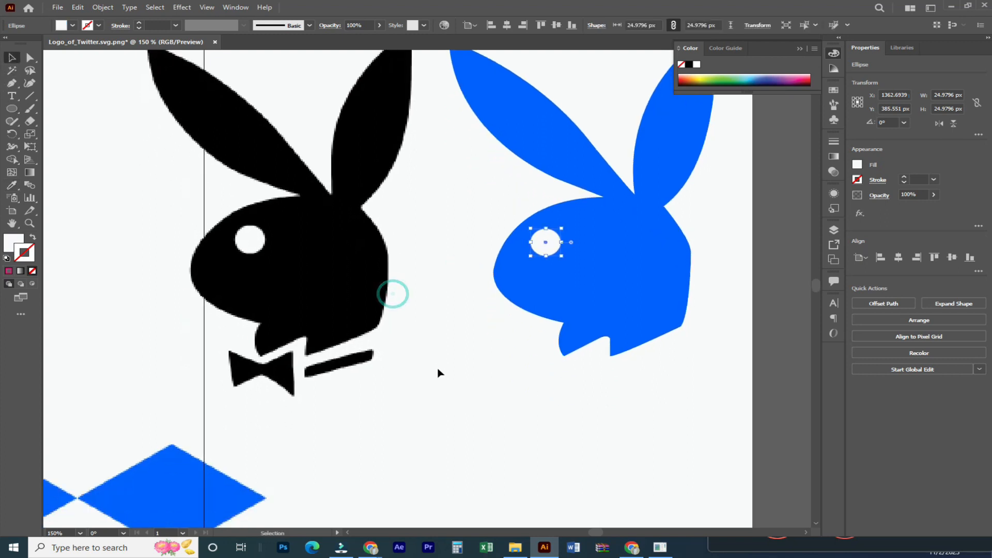
pyautogui.click(439, 368)
# - Start the bow tie outline with the Pen tool along its upper edge and down to the lower-right corner
pyautogui.press('p')
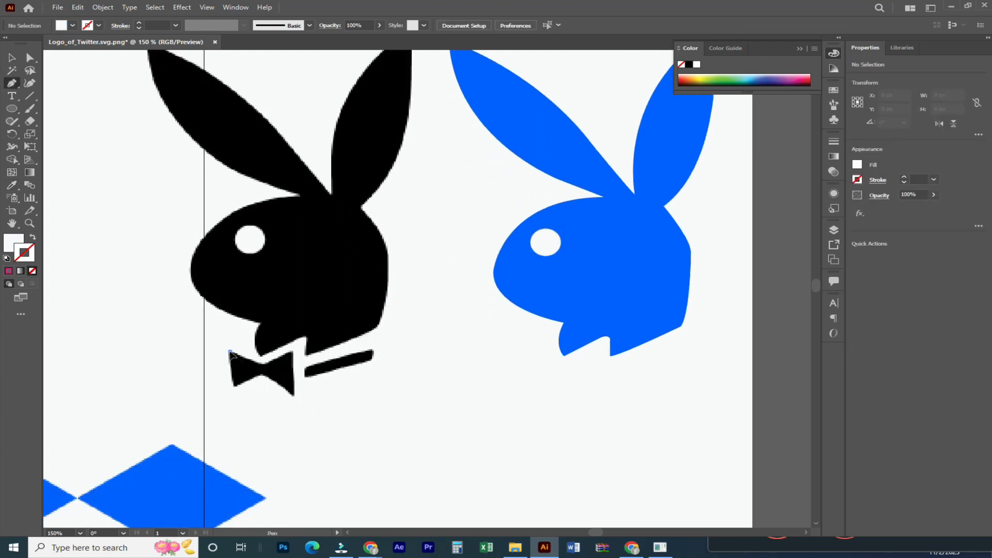
pyautogui.click(230, 352)
pyautogui.click(294, 352)
pyautogui.click(293, 396)
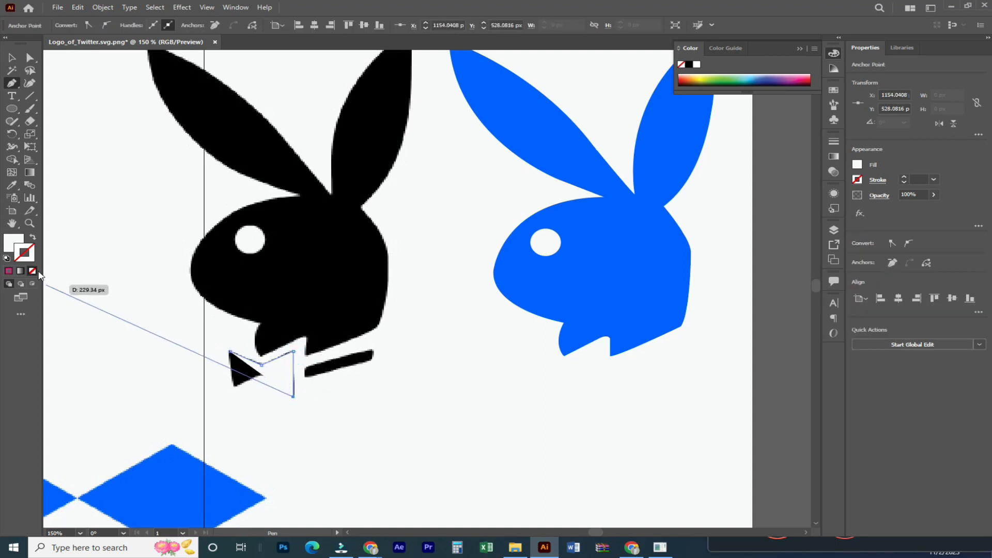
# - Recolour the unfinished bow tie path magenta-pink and show it as a stroke without fill
pyautogui.press('i')
pyautogui.click(324, 314)
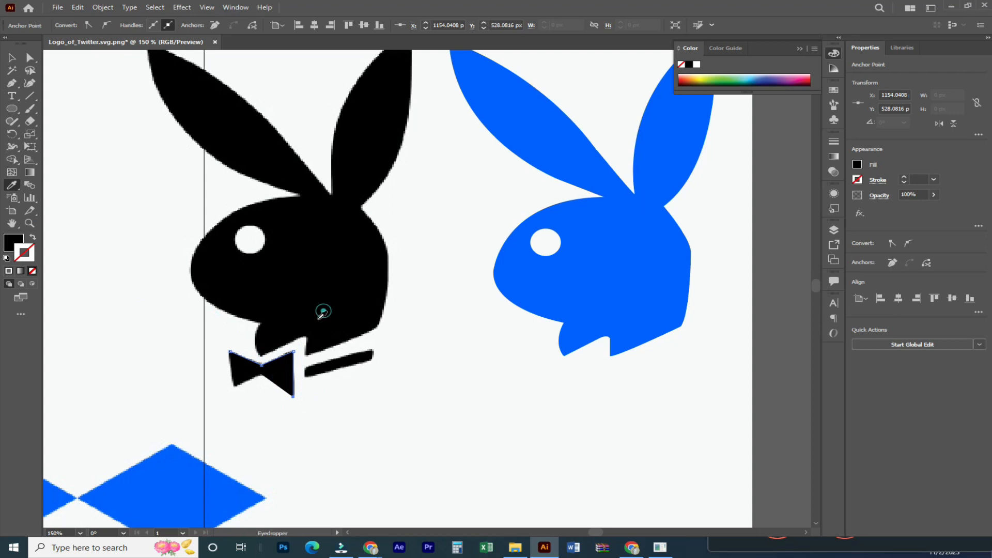
pyautogui.doubleClick(16, 241)
pyautogui.write('186CE8')
pyautogui.click(254, 231)
pyautogui.click(365, 225)
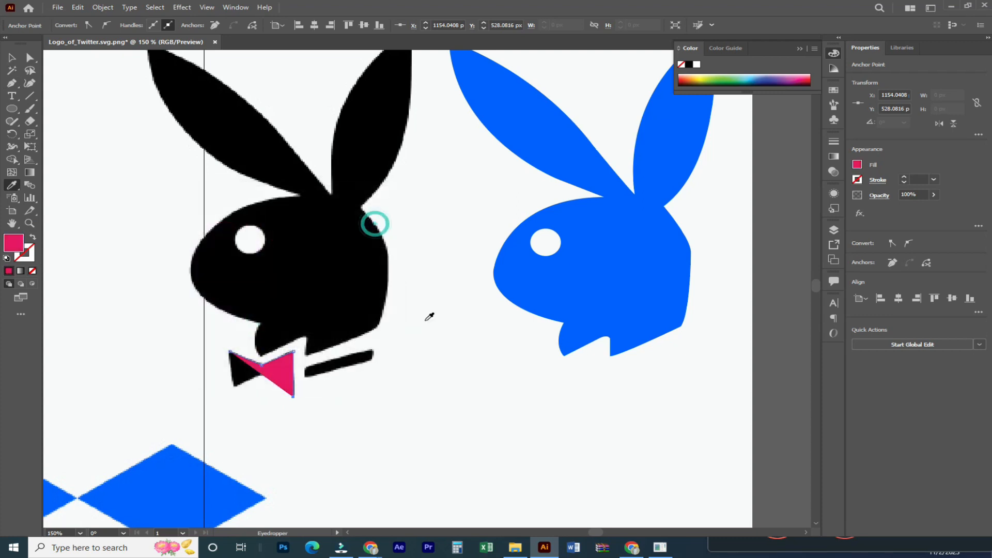
pyautogui.click(33, 237)
pyautogui.press('p')
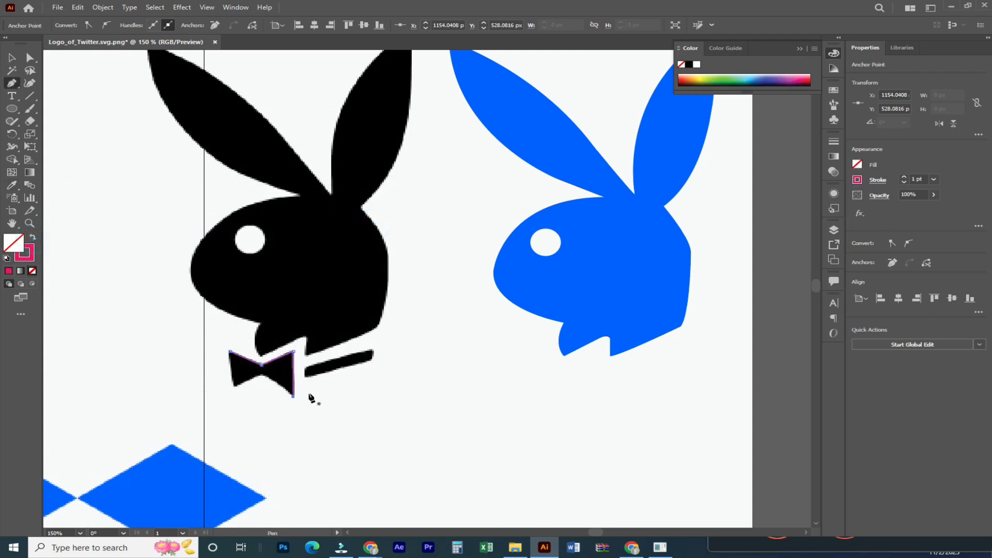
# - Close the bow tie outline around its left wing and fill it with the traced head's blue using the Eyedropper
pyautogui.moveTo(263, 374); pyautogui.dragTo(236, 391)
pyautogui.click(234, 388)
pyautogui.click(230, 351)
pyautogui.click(33, 238)
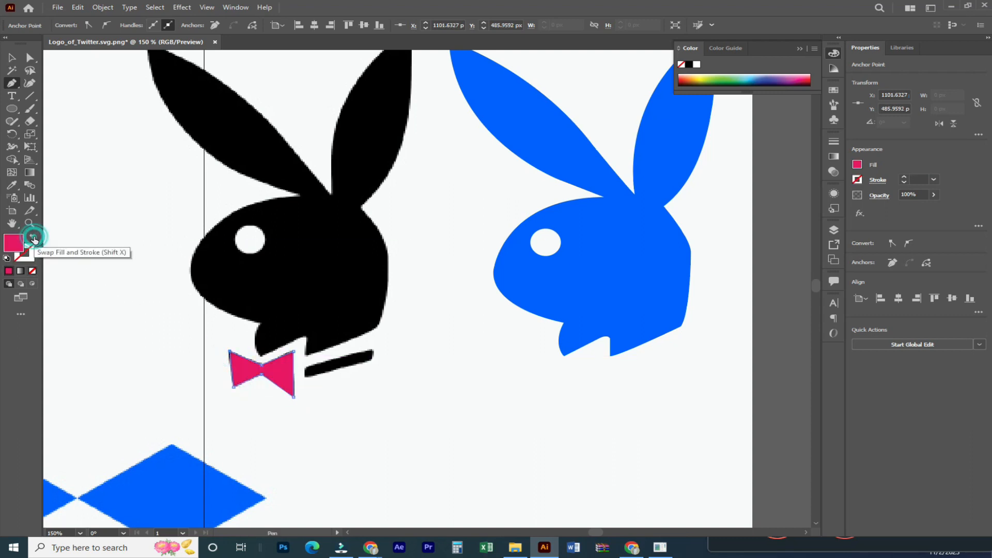
pyautogui.press('i')
pyautogui.click(598, 326)
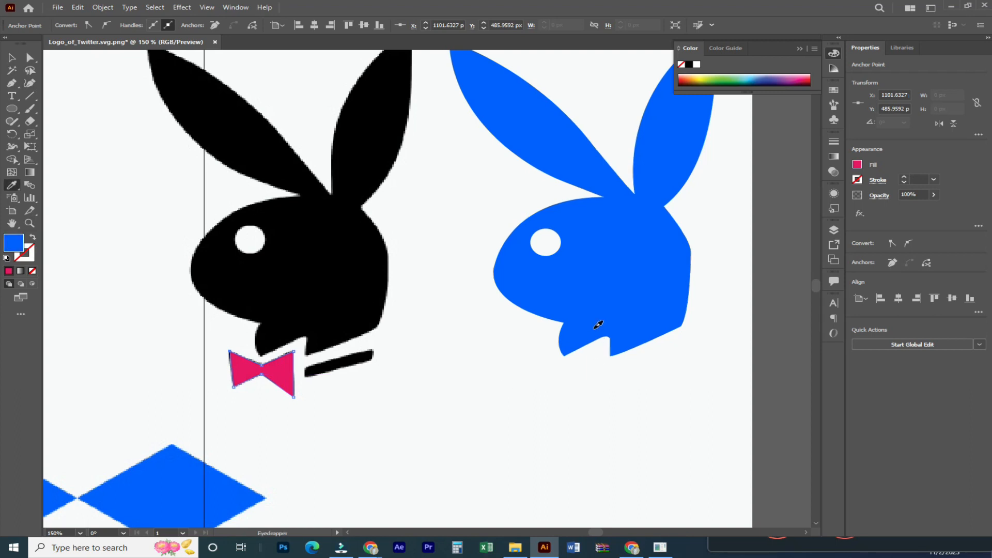
pyautogui.click(12, 57)
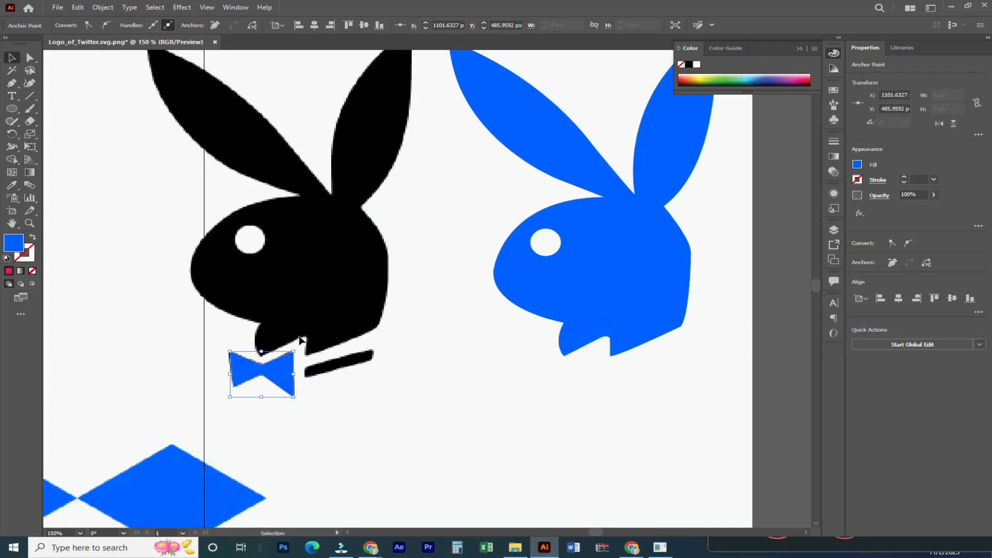
pyautogui.click(436, 401)
# - Trace the slanted collar strip beside the bow tie with the Pen tool in the same blue fill
pyautogui.press('p')
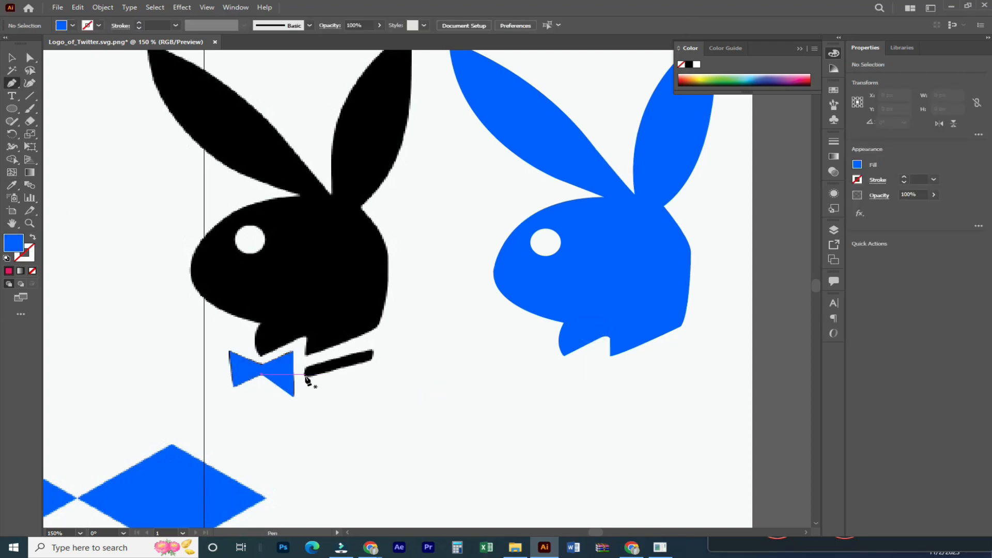
pyautogui.click(306, 375)
pyautogui.moveTo(315, 365)
pyautogui.mouseDown()
pyautogui.moveTo(372, 355)
pyautogui.moveTo(306, 381)
pyautogui.mouseUp()
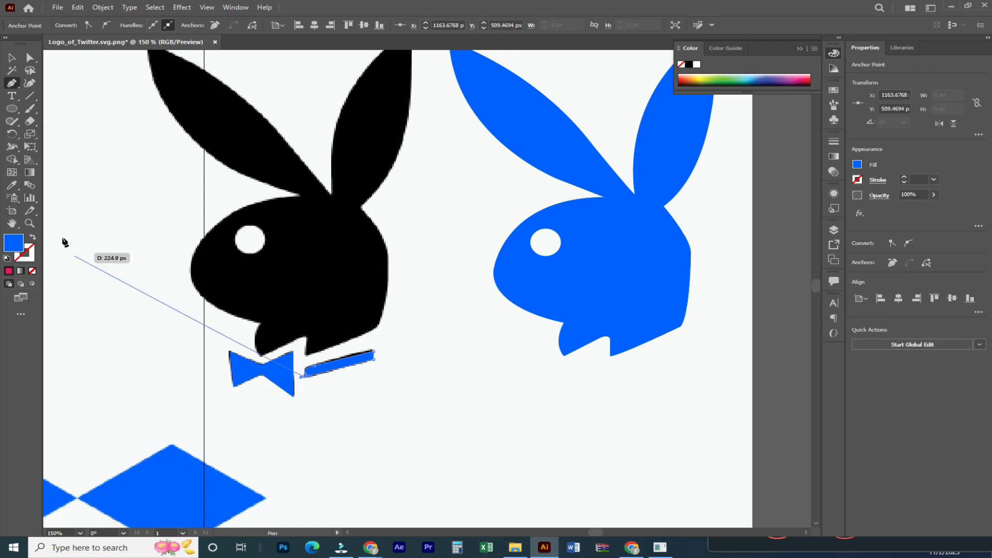
pyautogui.click(11, 58)
pyautogui.click(220, 368)
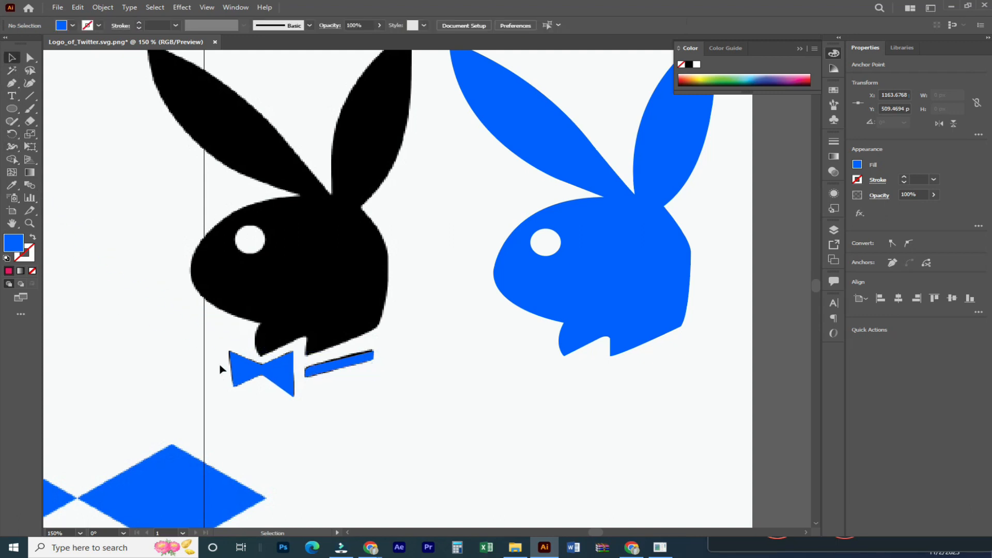
# - Select the traced bow tie and collar strip and move them beneath the blue rabbit head
pyautogui.moveTo(206, 352); pyautogui.dragTo(336, 401)
pyautogui.press('i')
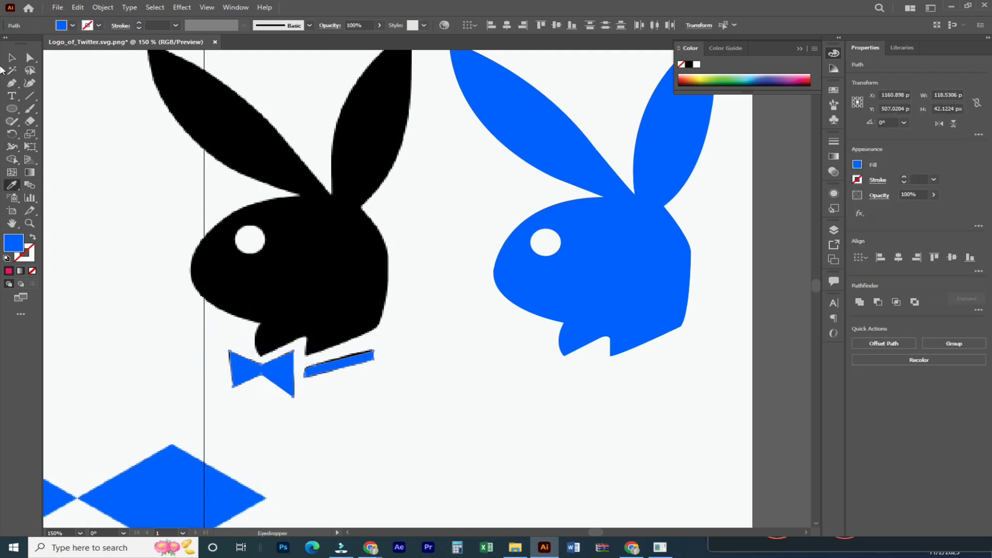
pyautogui.press('v')
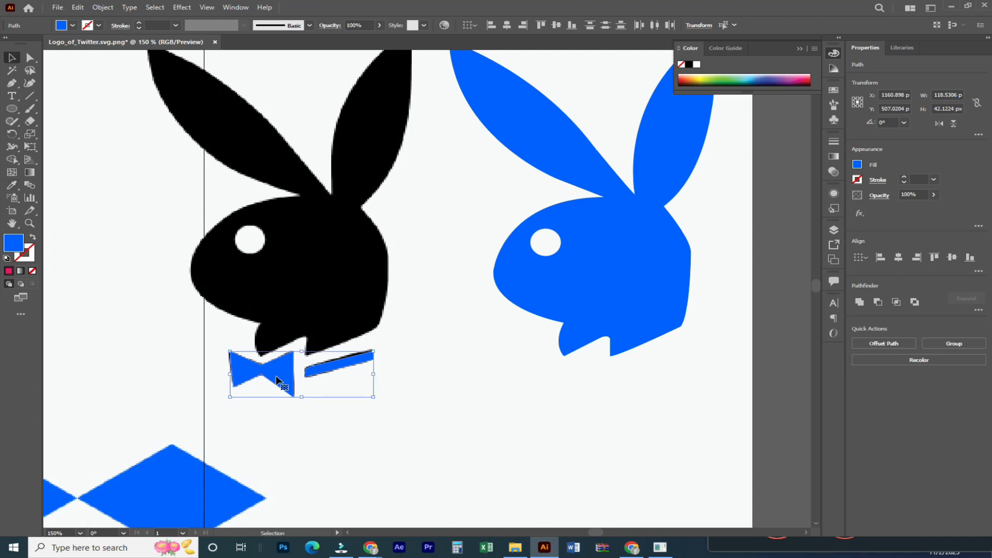
pyautogui.moveTo(278, 381); pyautogui.dragTo(574, 372)
pyautogui.click(573, 428)
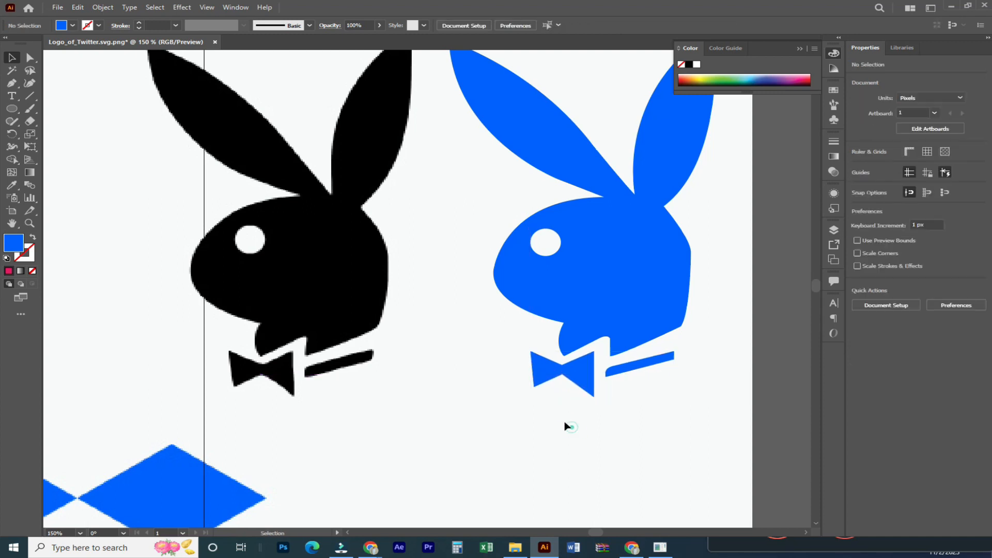
# - Select the traced head, eye, bow tie and collar strip and group them into one object
pyautogui.scroll(3, 460, 274)
pyautogui.moveTo(424, 140); pyautogui.dragTo(739, 497)
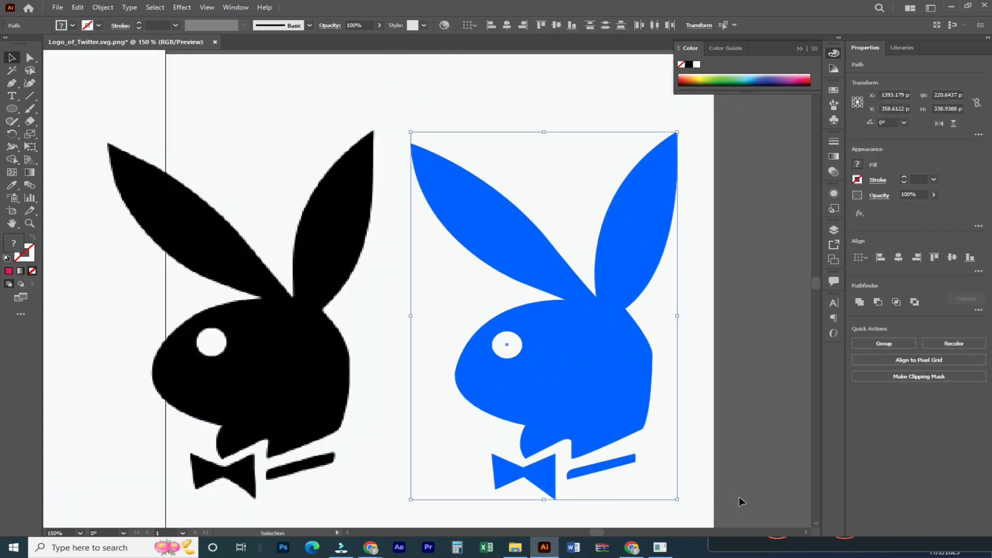
pyautogui.hotkey('ctrl', 'g')
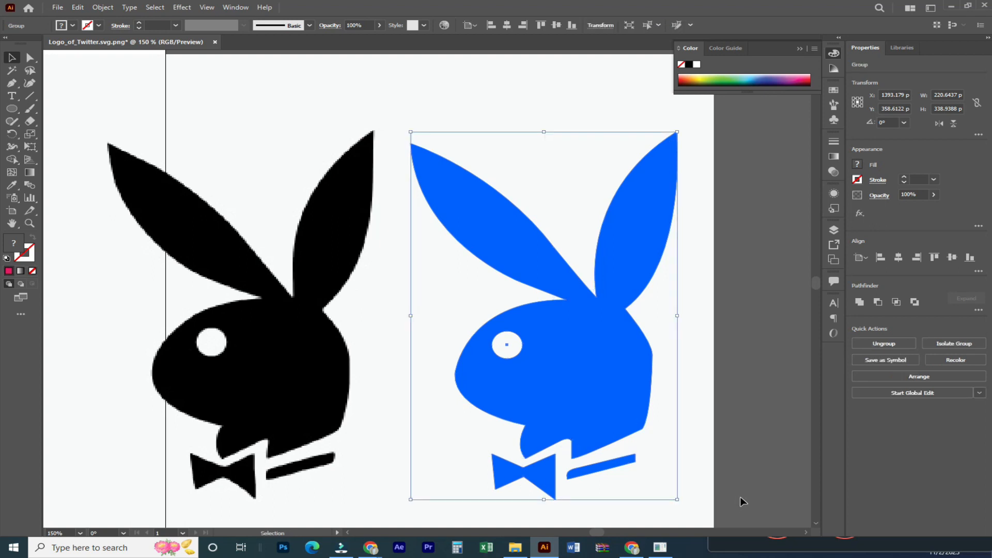
# - Fill the grouped rabbit tracing with the original logo's black using the Eyedropper and ungroup it
pyautogui.press('i')
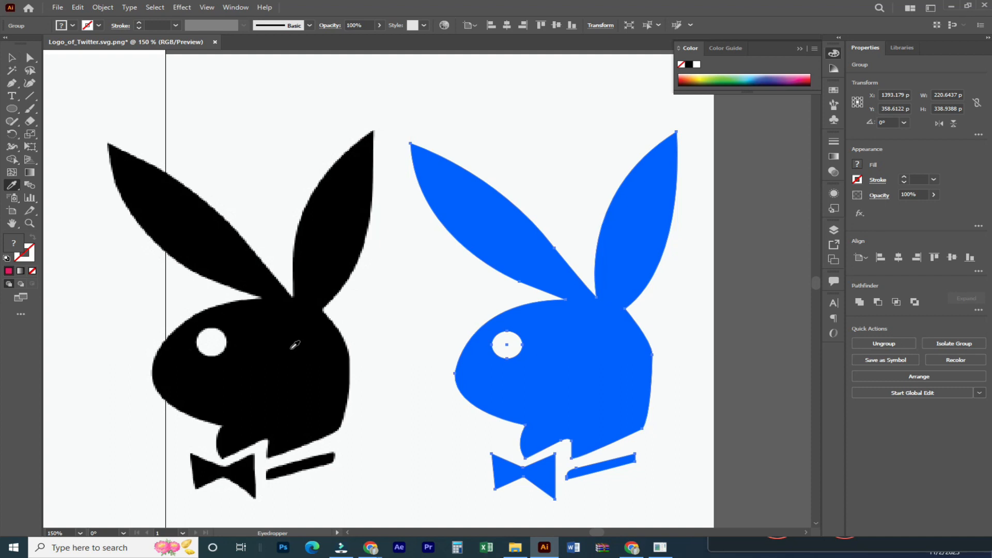
pyautogui.click(292, 348)
pyautogui.click(11, 58)
pyautogui.click(377, 318)
pyautogui.click(514, 351)
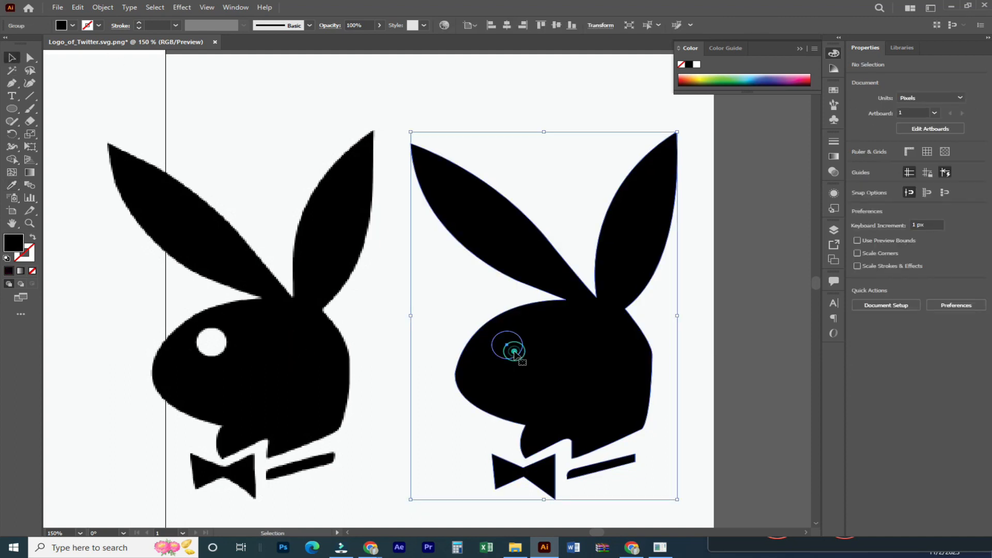
pyautogui.rightClick(514, 351)
pyautogui.click(573, 255)
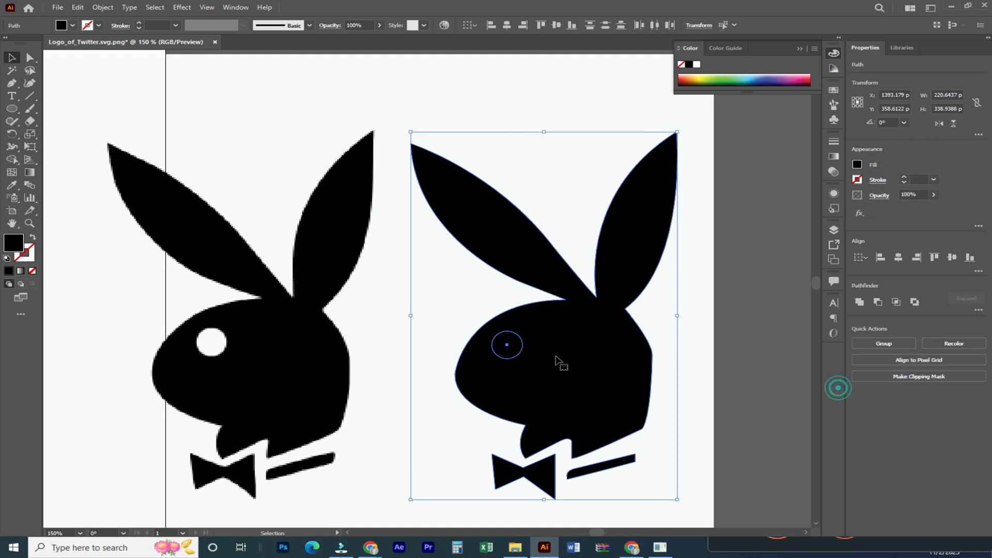
pyautogui.click(784, 394)
# - Select the eye circle of the traced rabbit and fill it with the background's off-white using the Eyedropper
pyautogui.click(514, 347)
pyautogui.click(443, 329)
pyautogui.click(511, 352)
pyautogui.press('i')
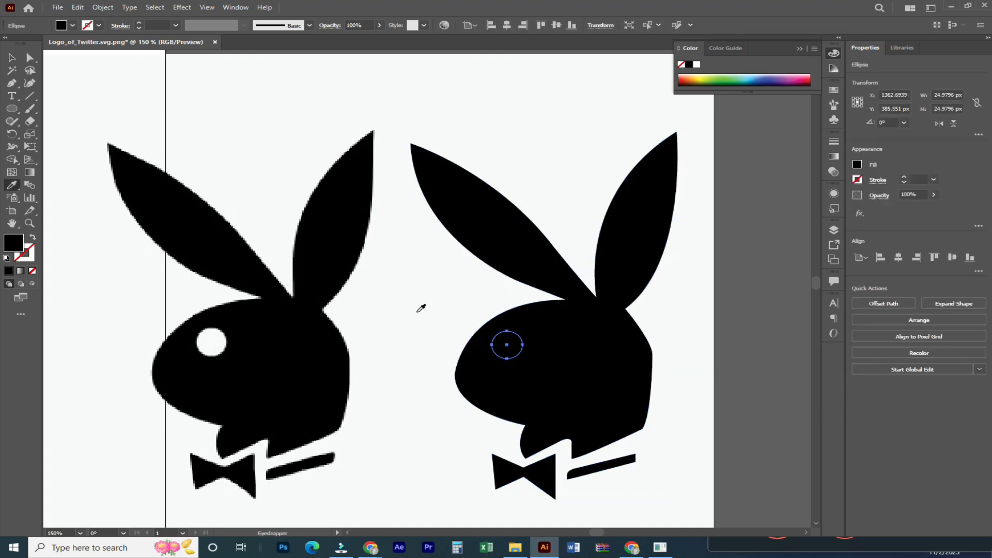
pyautogui.click(415, 310)
# - Group the black rabbit pieces and move them off the artboard beneath the traced Dropbox logo
pyautogui.press('v')
pyautogui.moveTo(383, 106); pyautogui.dragTo(693, 486)
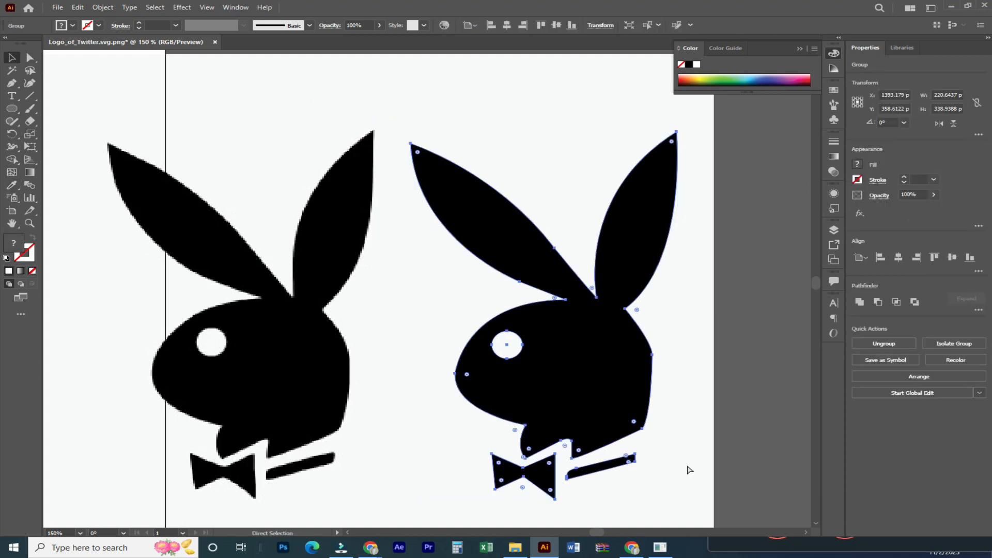
pyautogui.hotkey('ctrl', '-')
pyautogui.hotkey('ctrl', '-')
pyautogui.hotkey('ctrl', '-')
pyautogui.hotkey('ctrl', '-')
pyautogui.moveTo(433, 290); pyautogui.dragTo(182, 395)
pyautogui.moveTo(182, 395); pyautogui.dragTo(198, 364)
pyautogui.click(254, 357)
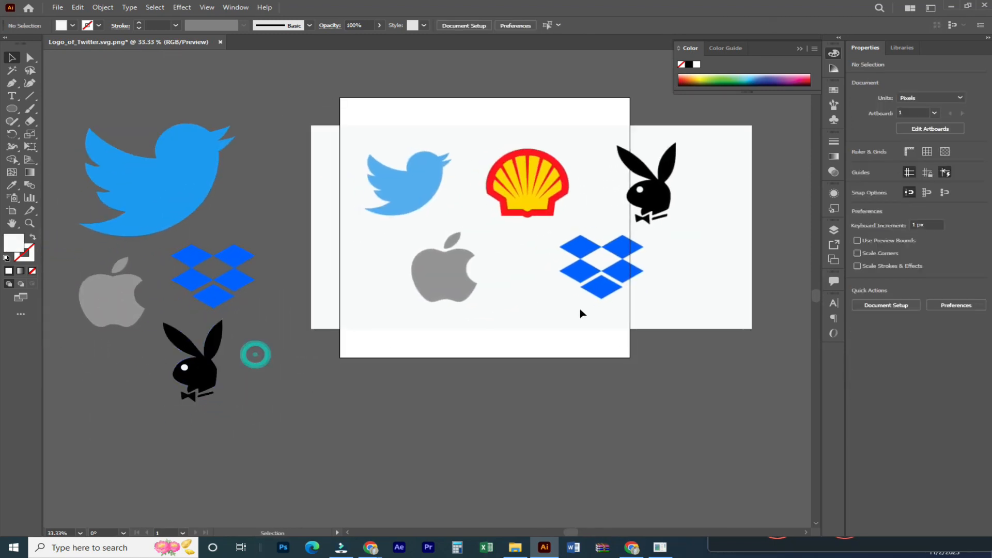
pyautogui.hotkey('ctrl', '1')
pyautogui.moveTo(583, 306); pyautogui.dragTo(485, 374)
pyautogui.press('p')
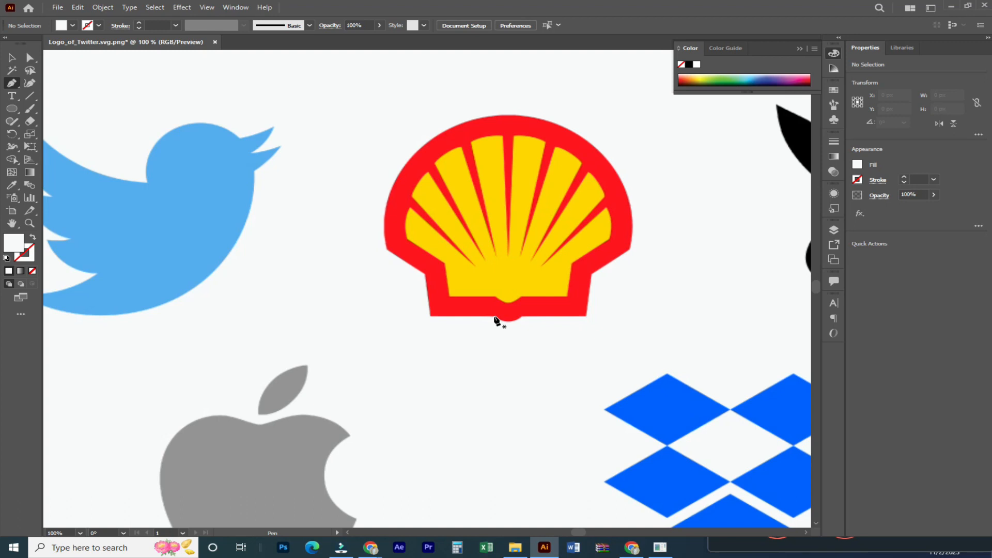
pyautogui.click(494, 316)
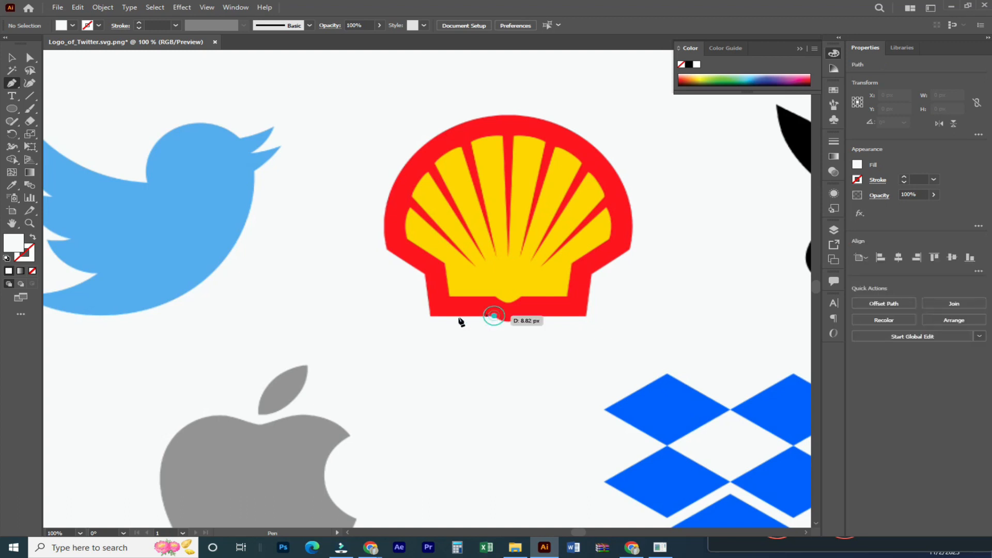
pyautogui.click(429, 316)
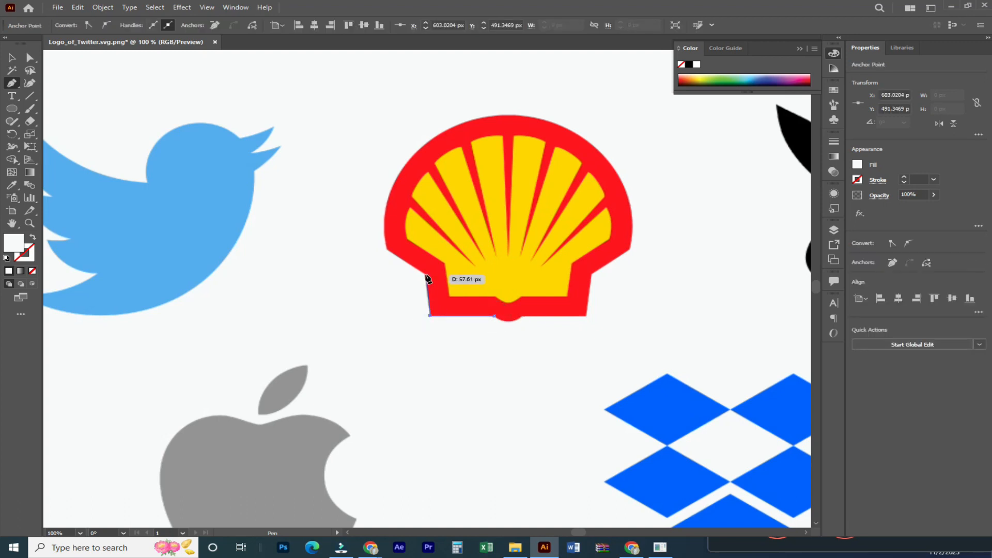
pyautogui.click(427, 277)
pyautogui.scroll(3, 414, 240)
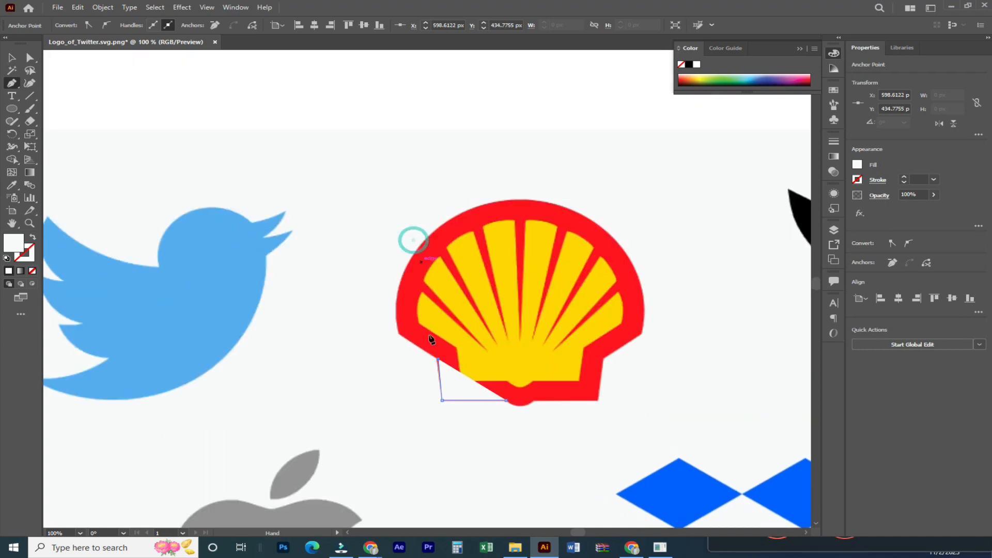
pyautogui.press('i')
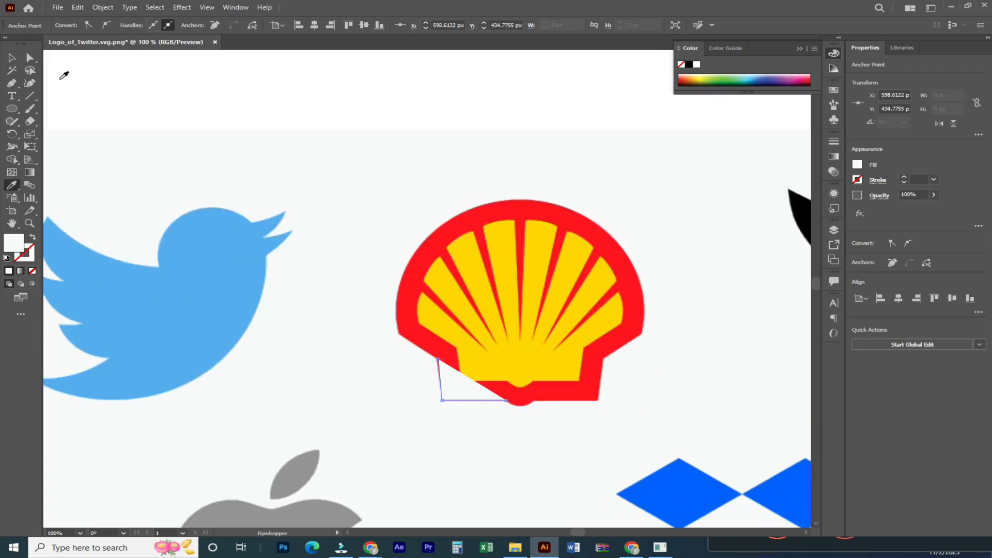
pyautogui.click(12, 57)
pyautogui.click(327, 160)
pyautogui.moveTo(466, 386); pyautogui.dragTo(428, 421)
pyautogui.press('Delete')
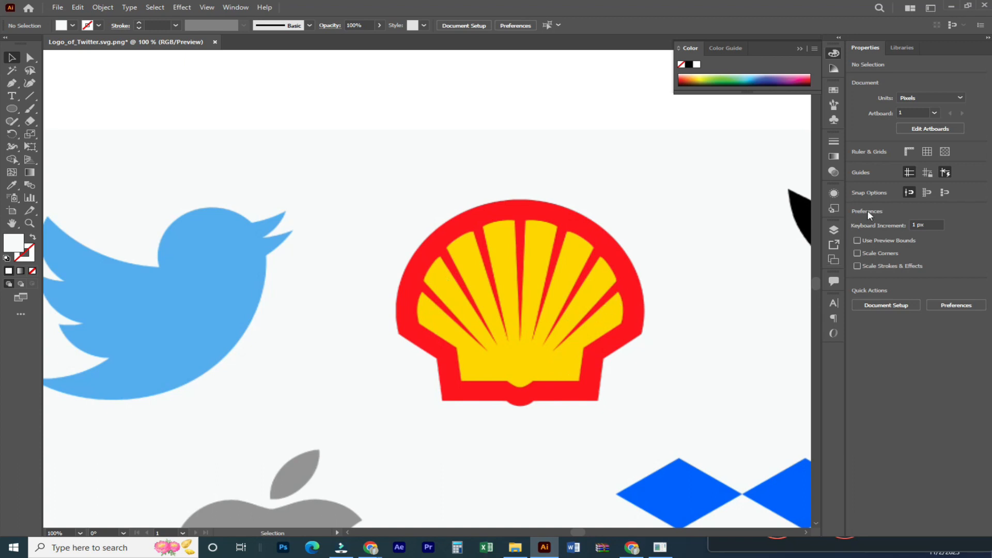
# - Add a new layer and draw the Shell outline's first Pen segment from the bottom bump to the lower-left corner
pyautogui.click(833, 229)
pyautogui.click(785, 326)
pyautogui.press('p')
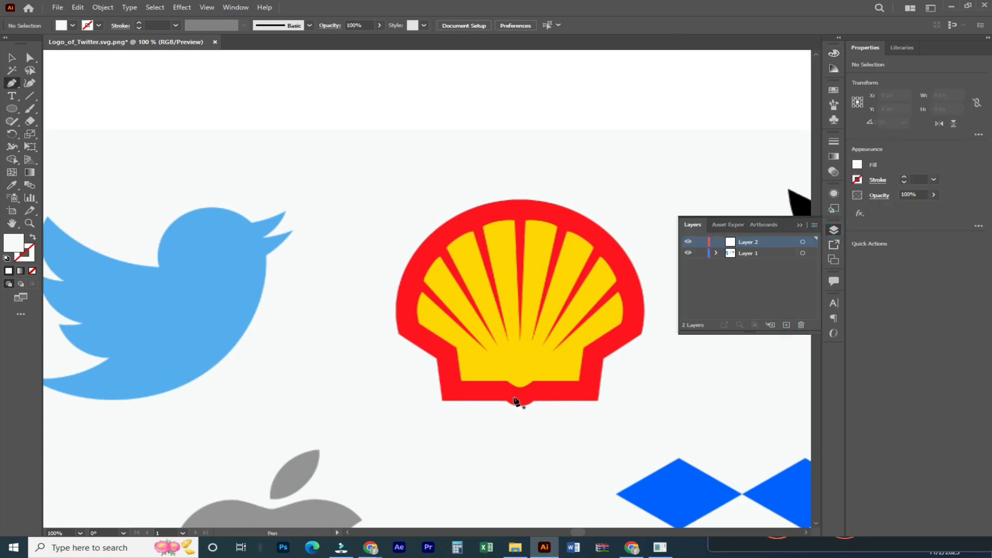
pyautogui.hotkey('ctrl', '=')
pyautogui.hotkey('ctrl', '=')
pyautogui.moveTo(556, 435); pyautogui.dragTo(461, 230)
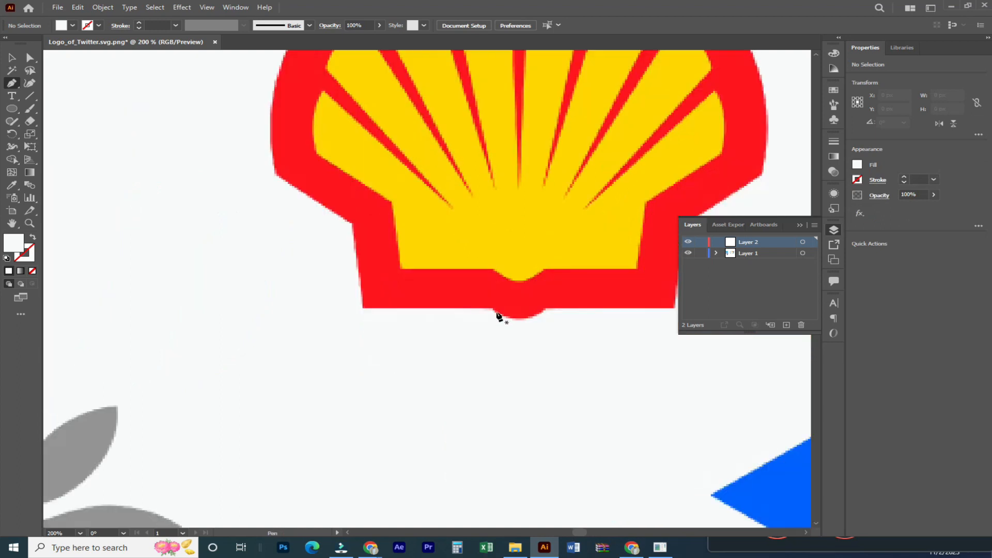
pyautogui.click(363, 306)
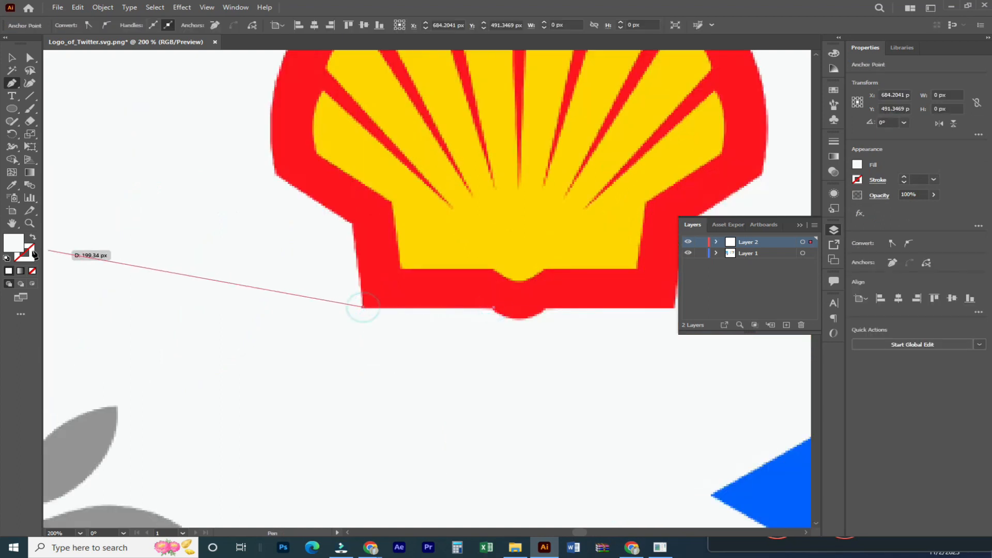
# - Give the started Shell outline a blue 5 pt stroke and no fill
pyautogui.doubleClick(17, 249)
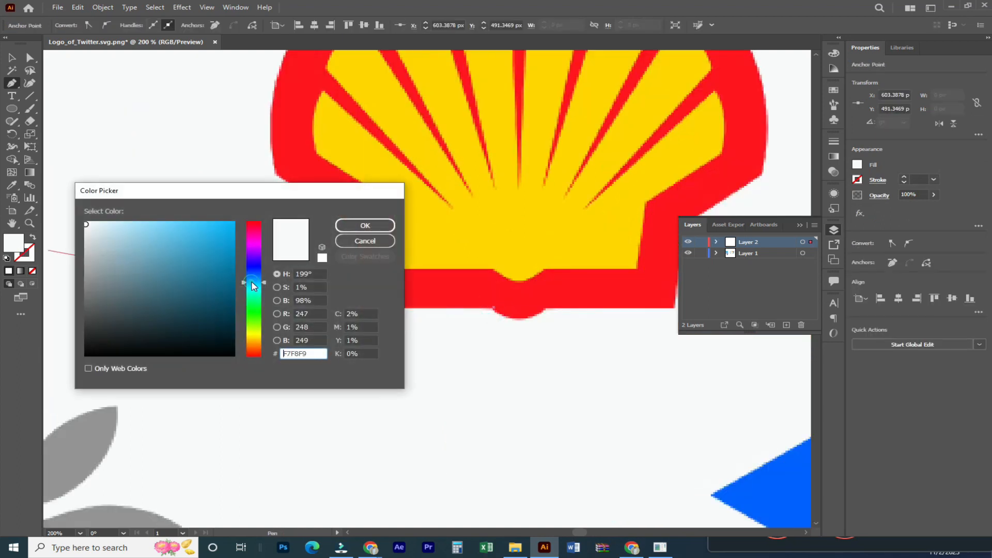
pyautogui.click(226, 231)
pyautogui.click(362, 226)
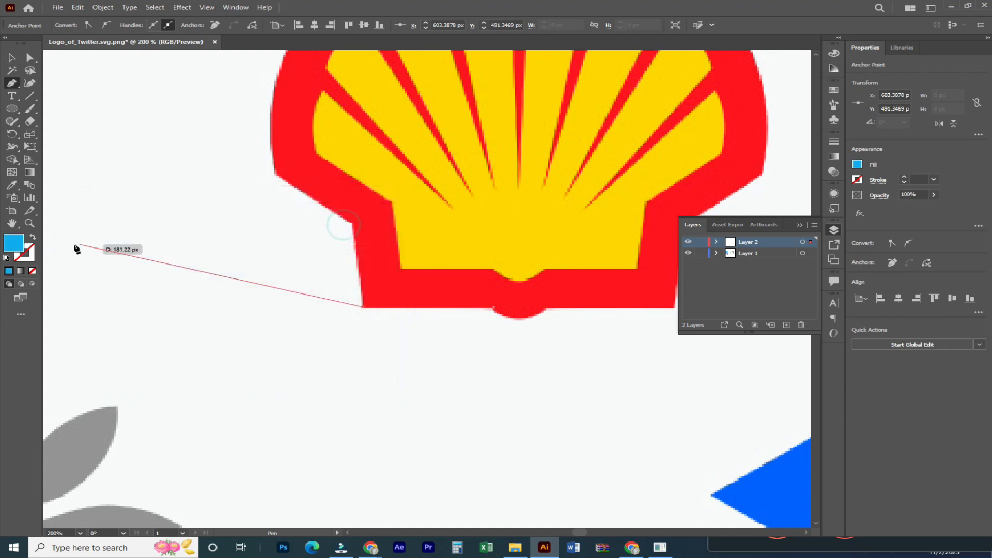
pyautogui.click(33, 236)
pyautogui.click(922, 180)
pyautogui.write('5')
pyautogui.press('Return')
# - Continue the Pen outline up the shell's left side corners and curve it to the top of the dome
pyautogui.click(362, 308)
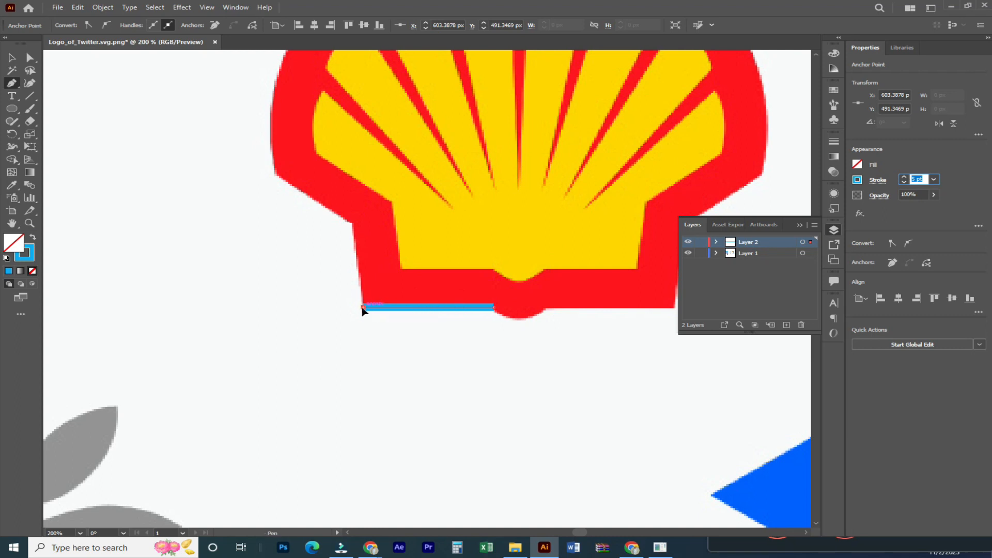
pyautogui.click(347, 220)
pyautogui.moveTo(271, 191); pyautogui.dragTo(319, 363)
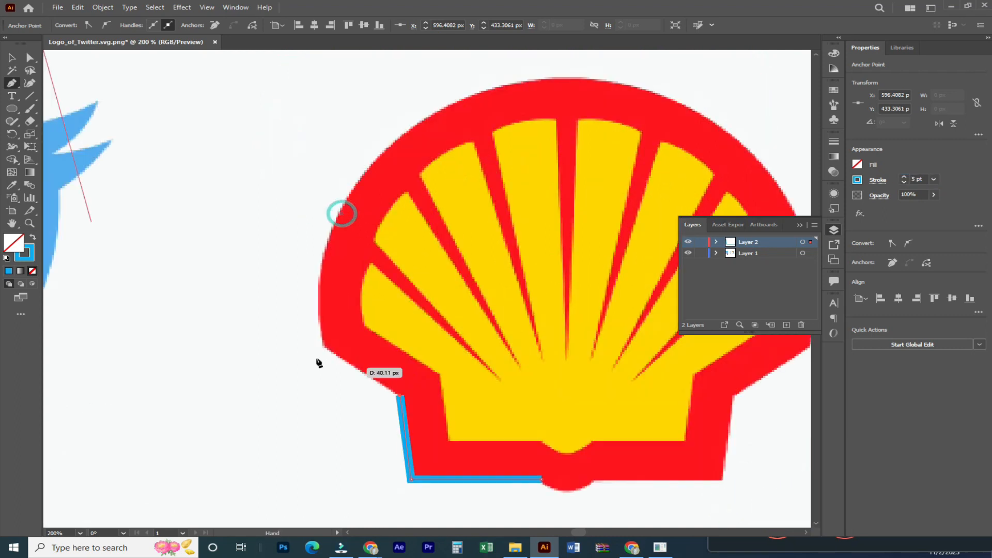
pyautogui.click(323, 346)
pyautogui.moveTo(407, 234); pyautogui.dragTo(333, 367)
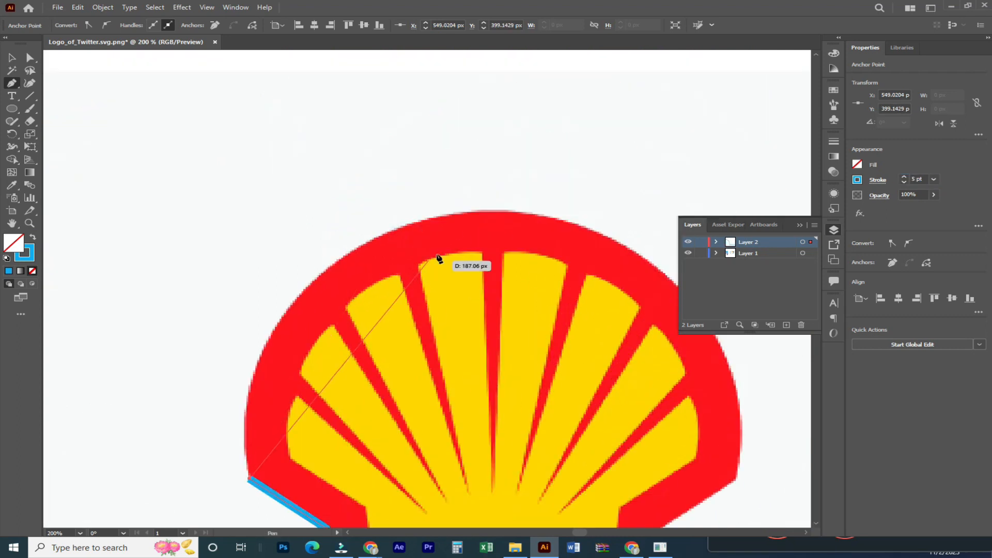
pyautogui.moveTo(490, 211); pyautogui.dragTo(783, 175)
# - Trace the right half of the shell's dome with one curve and adjust its handle to fit the red edge
pyautogui.moveTo(474, 258); pyautogui.dragTo(337, 138)
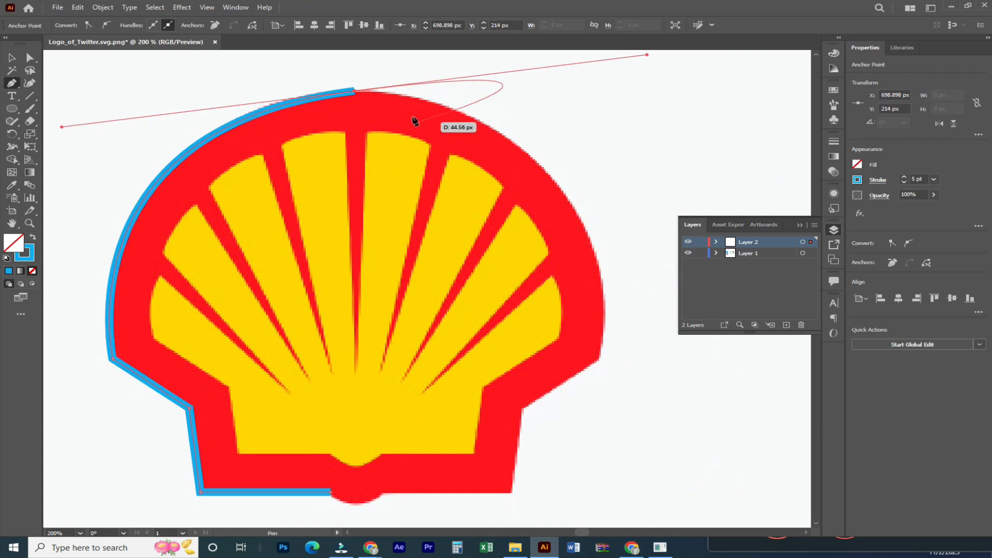
pyautogui.click(354, 91)
pyautogui.moveTo(598, 360); pyautogui.dragTo(550, 529)
pyautogui.hotkey('ctrl', '-')
pyautogui.hotkey('ctrl', '-')
pyautogui.hotkey('ctrl', '-')
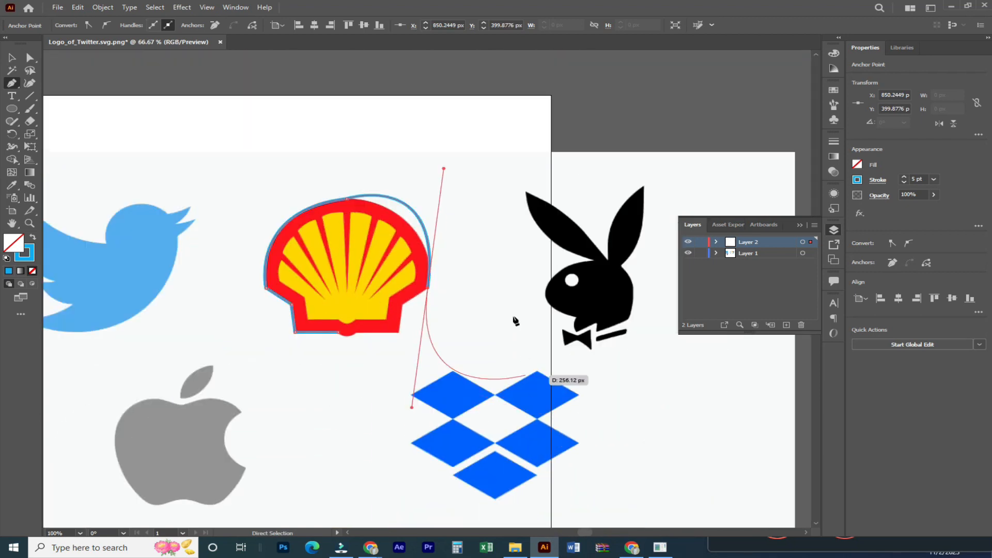
pyautogui.moveTo(444, 168); pyautogui.dragTo(435, 201)
pyautogui.hotkey('ctrl', '+')
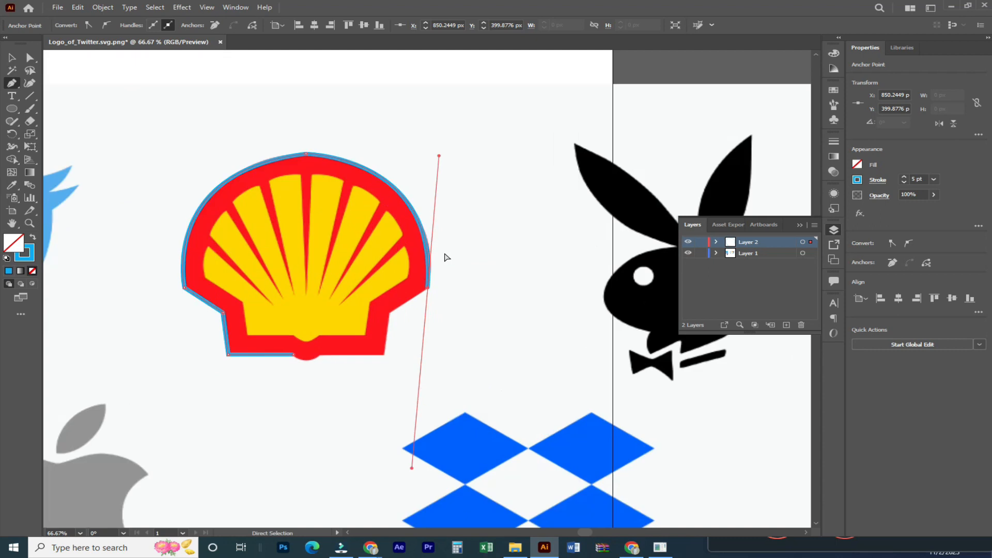
pyautogui.hotkey('ctrl', '+')
pyautogui.hotkey('ctrl', '+')
# - Trace the shell's lower-right corners and bottom edge, closing the outline with a curve around the small bottom bump
pyautogui.click(513, 296)
pyautogui.click(453, 330)
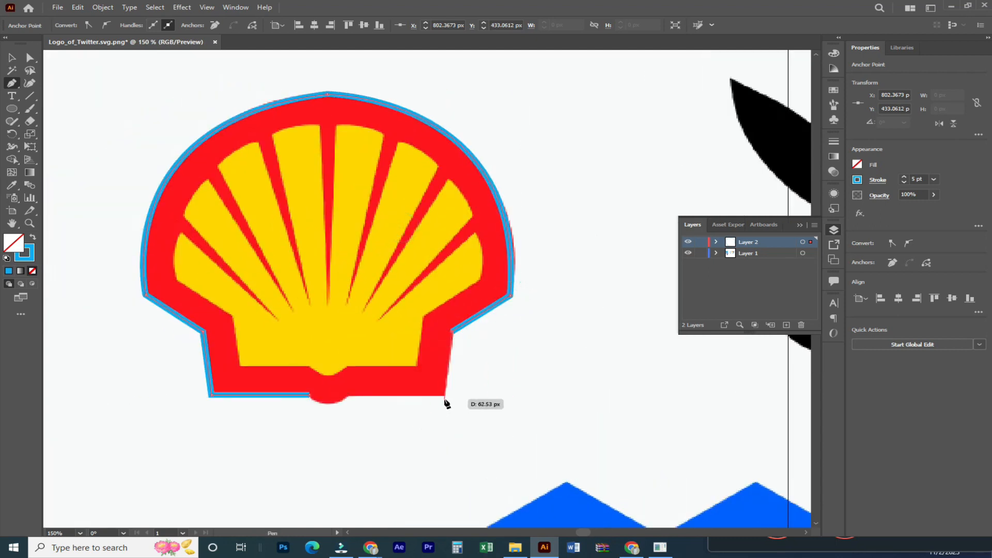
pyautogui.click(445, 396)
pyautogui.click(347, 397)
pyautogui.moveTo(309, 396); pyautogui.dragTo(290, 376)
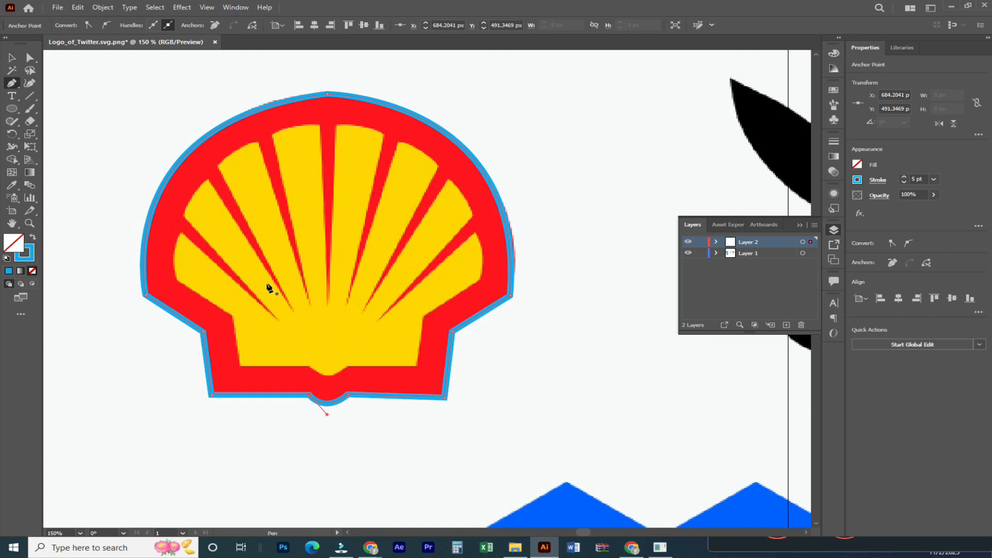
# - Swap the closed outline's stroke colour to its fill and move the shape down and right of the original shell
pyautogui.click(33, 238)
pyautogui.press('v')
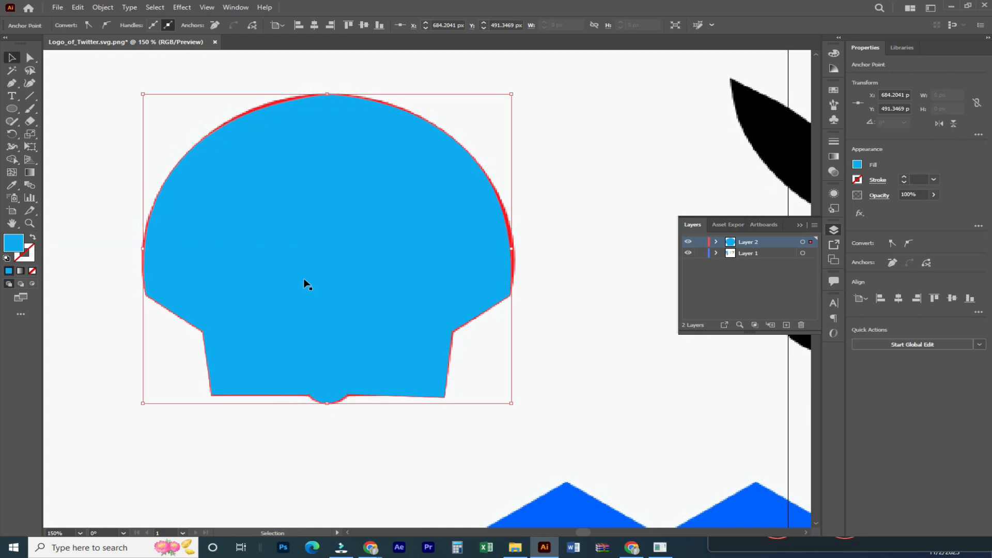
pyautogui.moveTo(305, 285); pyautogui.dragTo(501, 362)
# - Fill the traced shell shape with the original's red using the Eyedropper and shift it slightly farther right
pyautogui.press('i')
pyautogui.click(261, 121)
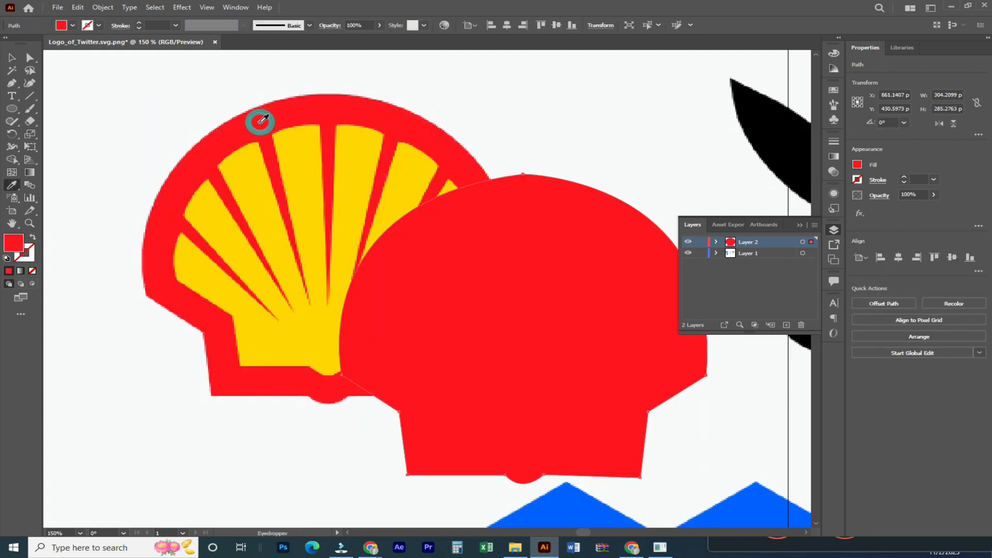
pyautogui.click(12, 58)
pyautogui.click(502, 132)
pyautogui.moveTo(528, 190); pyautogui.dragTo(569, 181)
# - Try to smooth the pointed top of the traced red shell by pulling handles from its top anchor with the Anchor Point tool
pyautogui.hotkey('ctrl', '+')
pyautogui.hotkey('ctrl', '+')
pyautogui.hotkey('ctrl', '+')
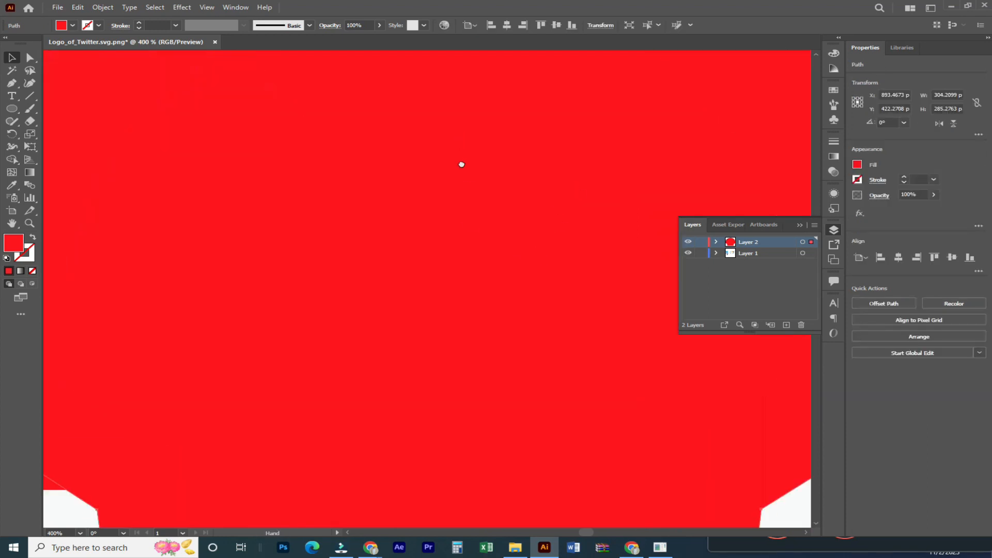
pyautogui.moveTo(460, 164); pyautogui.dragTo(502, 434)
pyautogui.moveTo(491, 233); pyautogui.dragTo(494, 315)
pyautogui.click(506, 198)
pyautogui.click(485, 284)
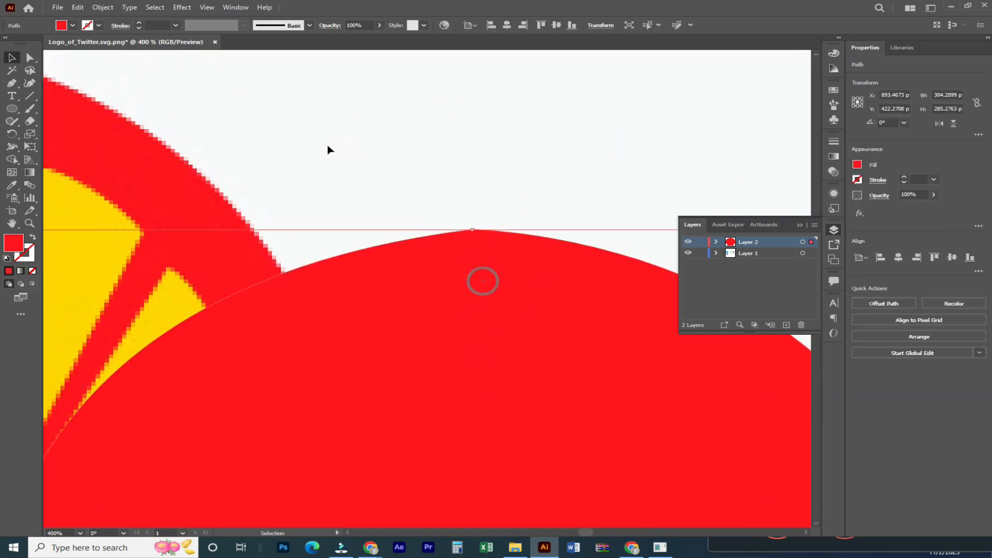
pyautogui.click(12, 83)
pyautogui.rightClick(15, 86)
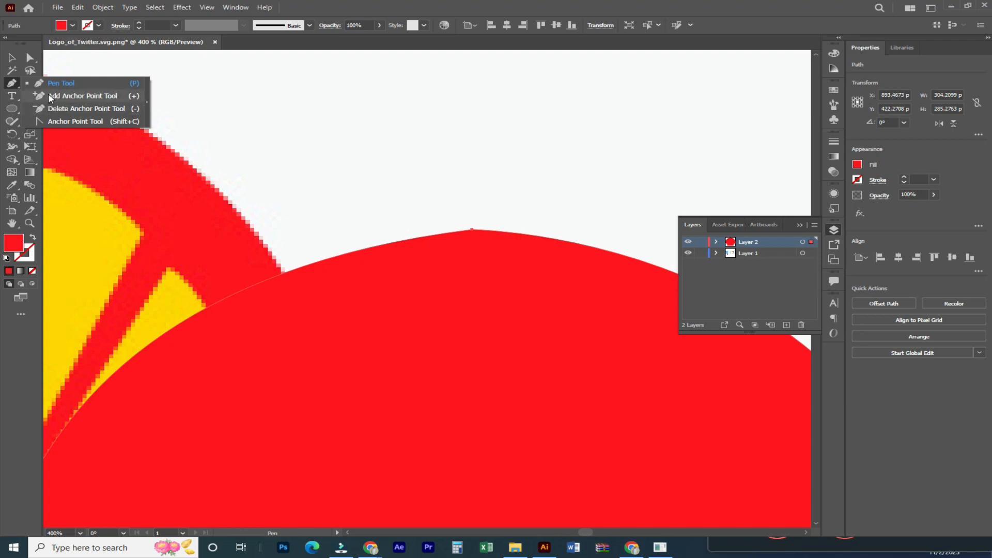
pyautogui.click(60, 121)
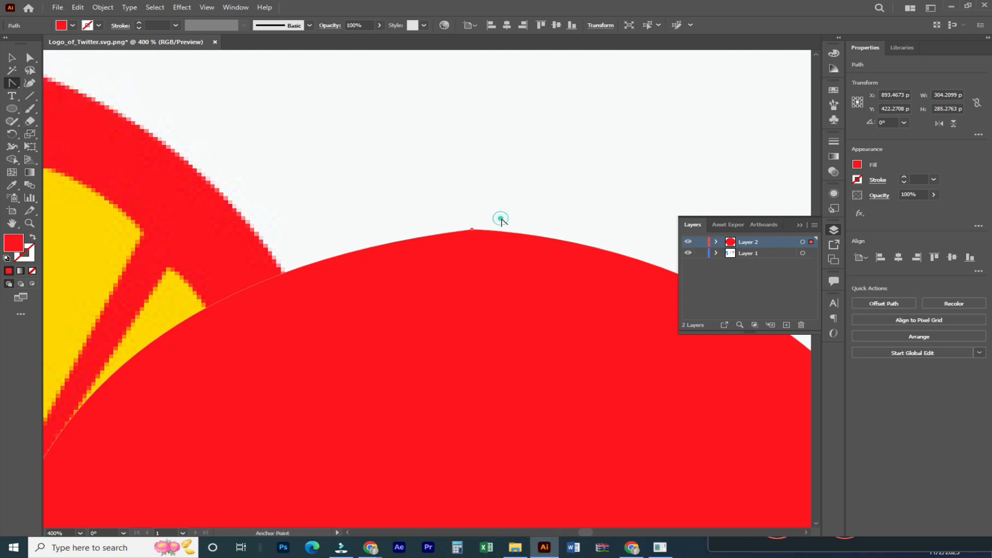
pyautogui.hotkey('ctrl', '+')
pyautogui.hotkey('ctrl', '+')
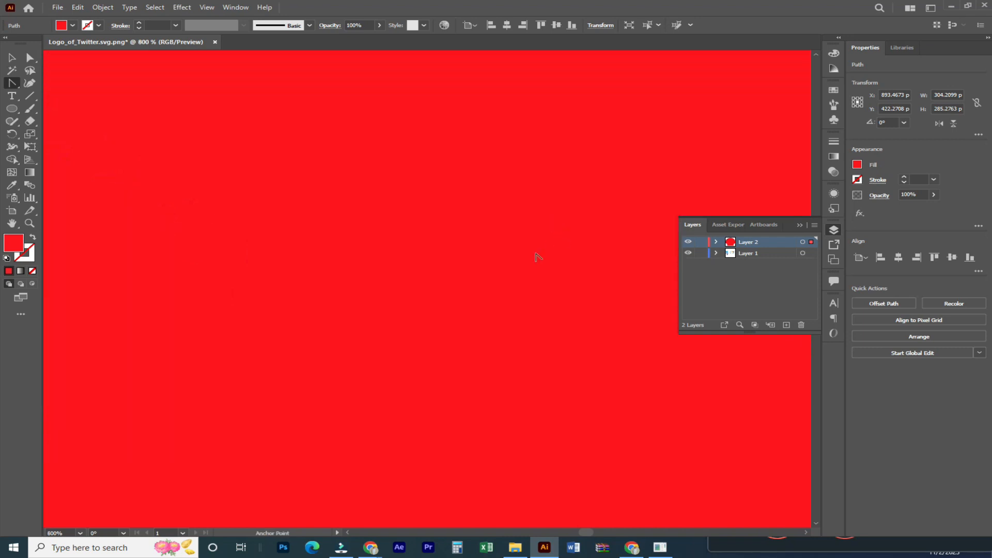
pyautogui.scroll(5, 550, 248)
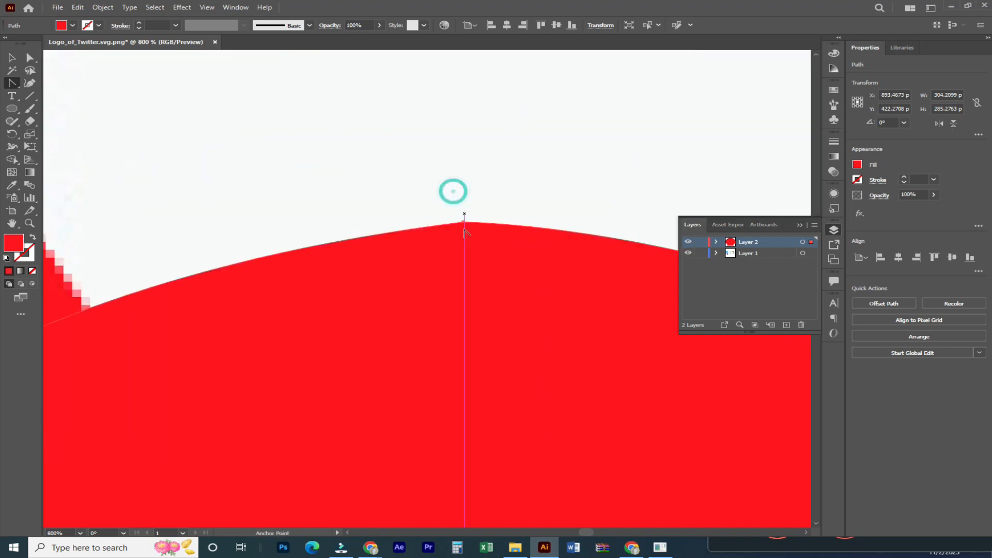
pyautogui.press('v')
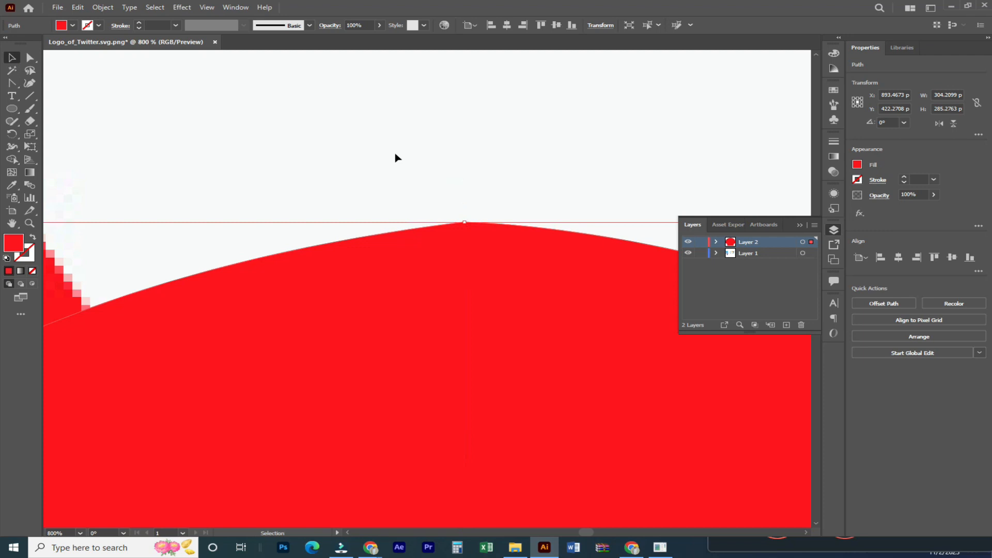
pyautogui.click(395, 153)
pyautogui.press('a')
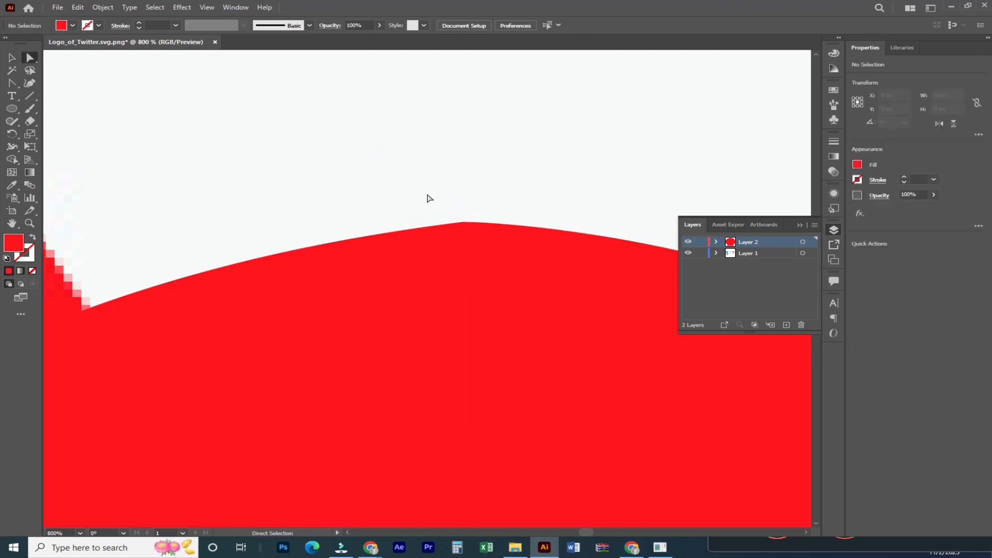
pyautogui.moveTo(417, 181); pyautogui.dragTo(510, 237)
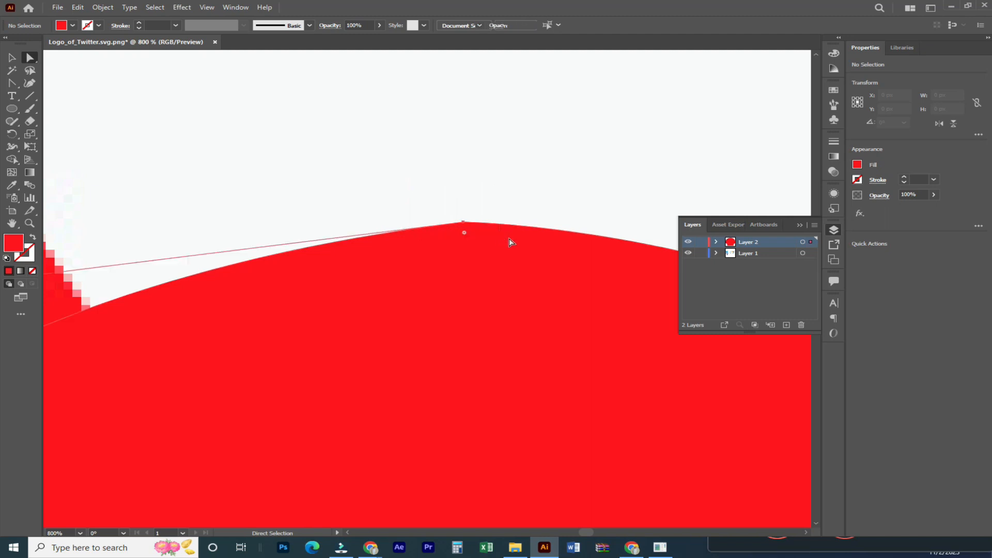
pyautogui.click(15, 85)
pyautogui.moveTo(464, 224); pyautogui.dragTo(593, 220)
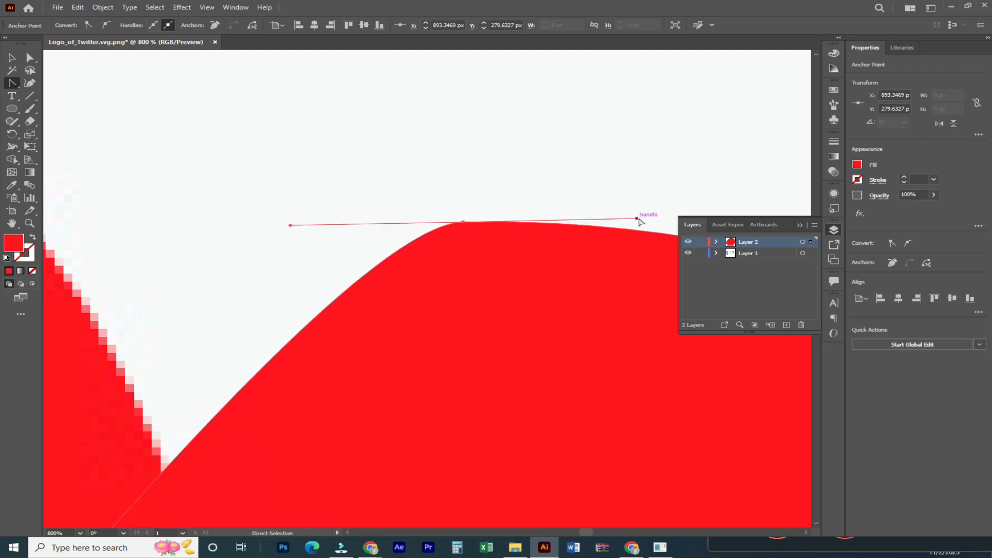
# - Undo the smoothing of the traced shell's top anchor
pyautogui.hotkey('ctrl', '1')
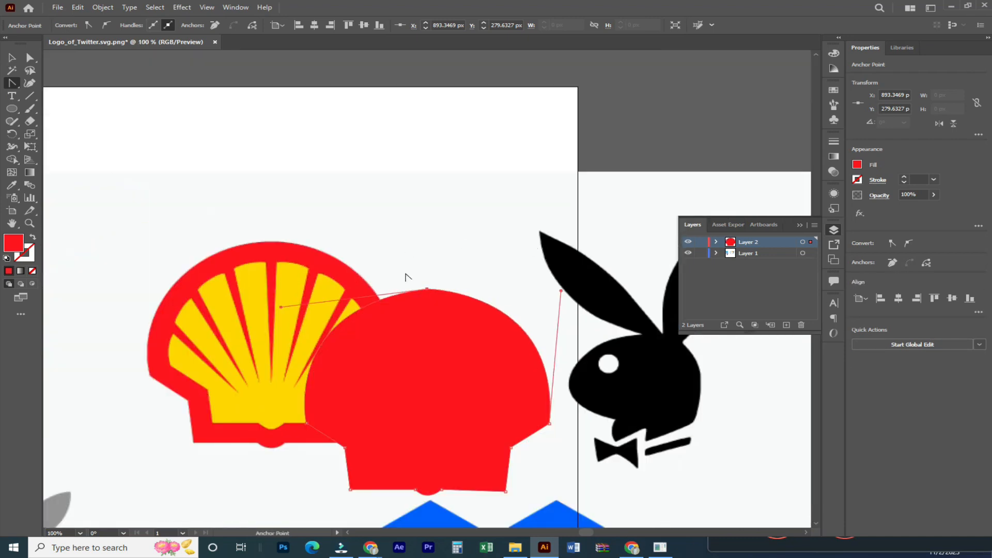
pyautogui.click(431, 274)
pyautogui.click(428, 288)
pyautogui.hotkey('ctrl', 'z')
pyautogui.hotkey('ctrl', 'z')
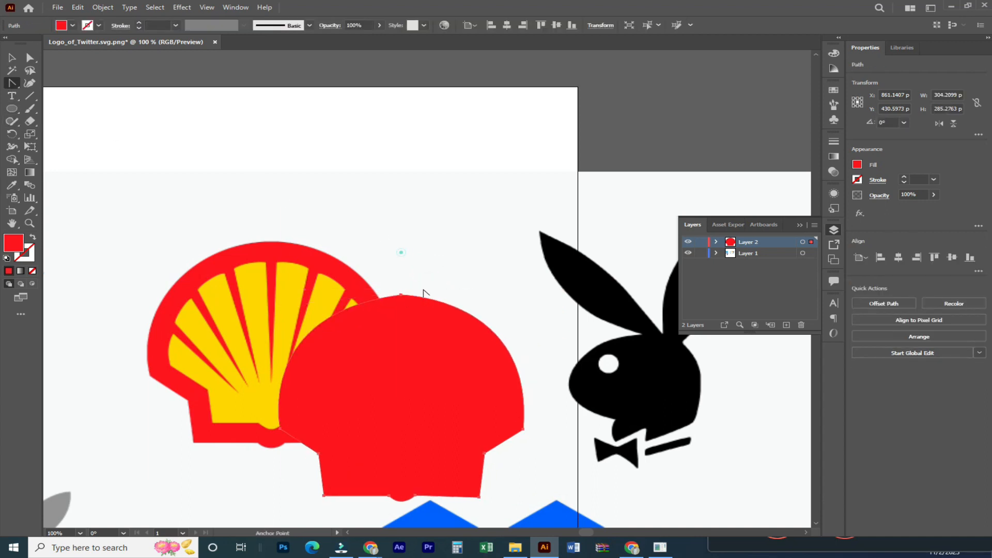
# - Try again to round the traced shell's top anchor with the Anchor Point tool and undo the attempts
pyautogui.moveTo(401, 295); pyautogui.dragTo(536, 290)
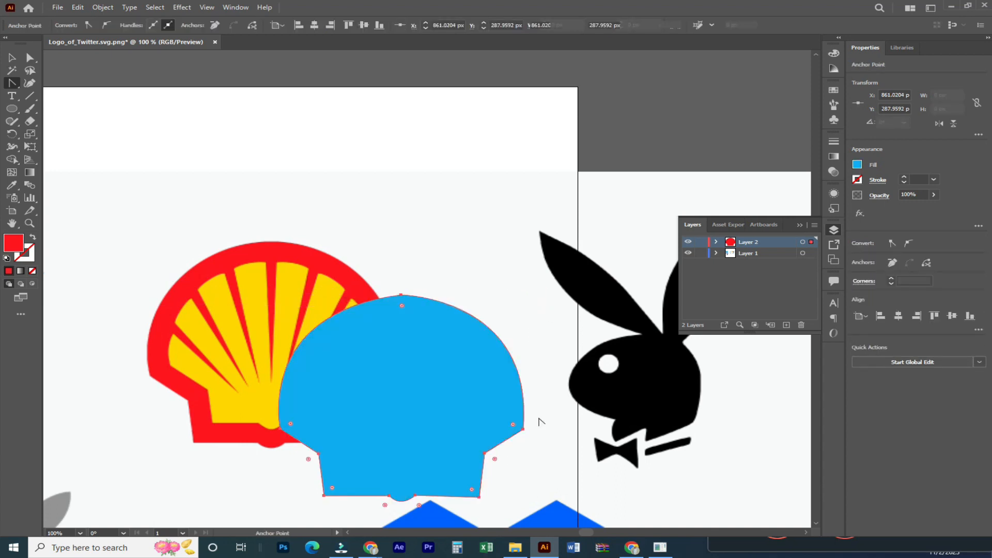
pyautogui.click(386, 259)
pyautogui.click(11, 58)
pyautogui.click(229, 134)
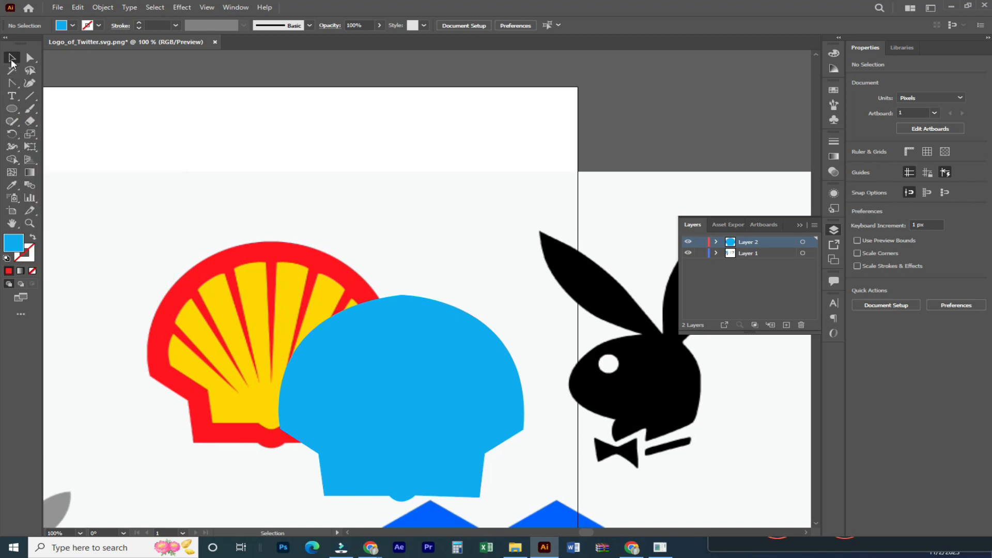
pyautogui.click(479, 380)
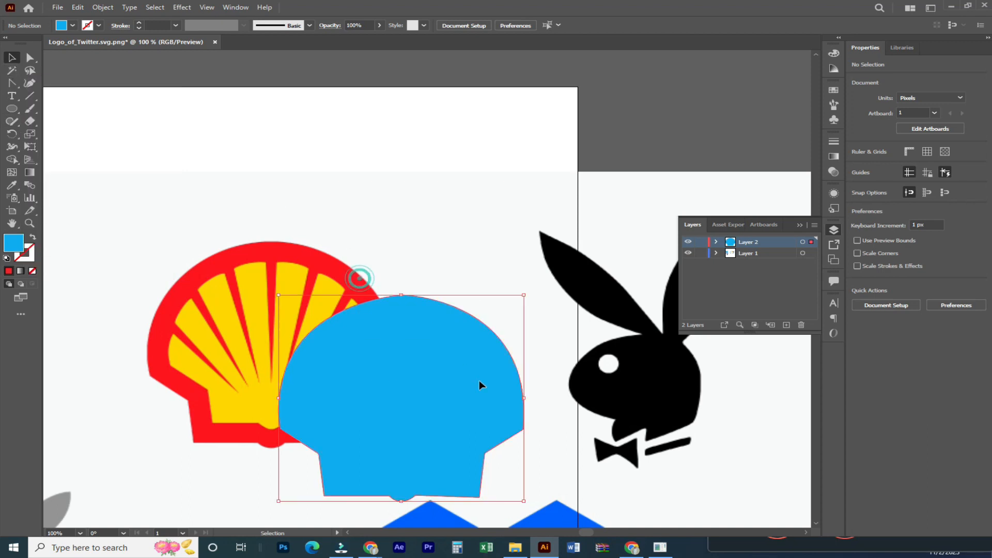
pyautogui.click(12, 83)
pyautogui.moveTo(405, 299); pyautogui.dragTo(528, 285)
pyautogui.hotkey('ctrl', 'z')
pyautogui.hotkey('ctrl', 'z')
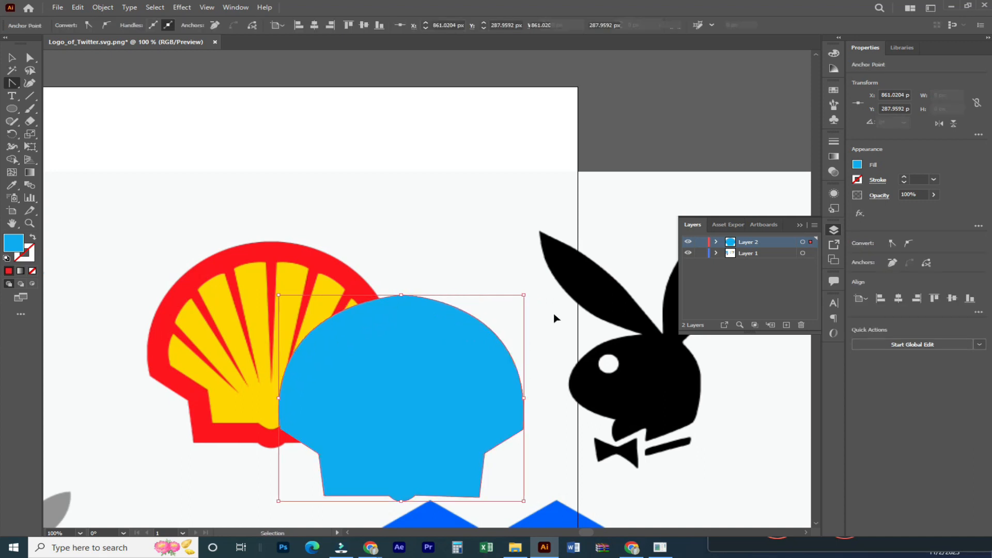
# - Move the traced shell shape below the original Shell emblem, between the apple and the Dropbox logo
pyautogui.click(12, 59)
pyautogui.click(259, 221)
pyautogui.moveTo(290, 315); pyautogui.dragTo(440, 206)
pyautogui.moveTo(423, 254); pyautogui.dragTo(226, 369)
pyautogui.moveTo(294, 314); pyautogui.dragTo(444, 188)
pyautogui.moveTo(380, 244); pyautogui.dragTo(402, 409)
# - Fill the traced shell shape with the original emblem's red using the Eyedropper
pyautogui.press('i')
pyautogui.click(480, 245)
pyautogui.click(10, 55)
pyautogui.click(338, 272)
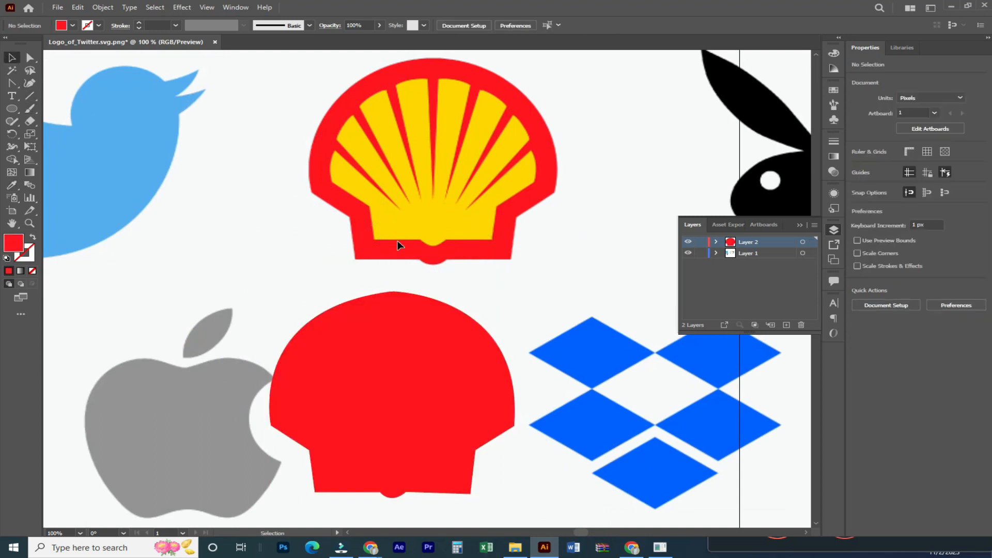
# - Duplicate the red shell in place, fill the copy with the original's yellow, and scale it down about its centre
pyautogui.click(440, 452)
pyautogui.press('a')
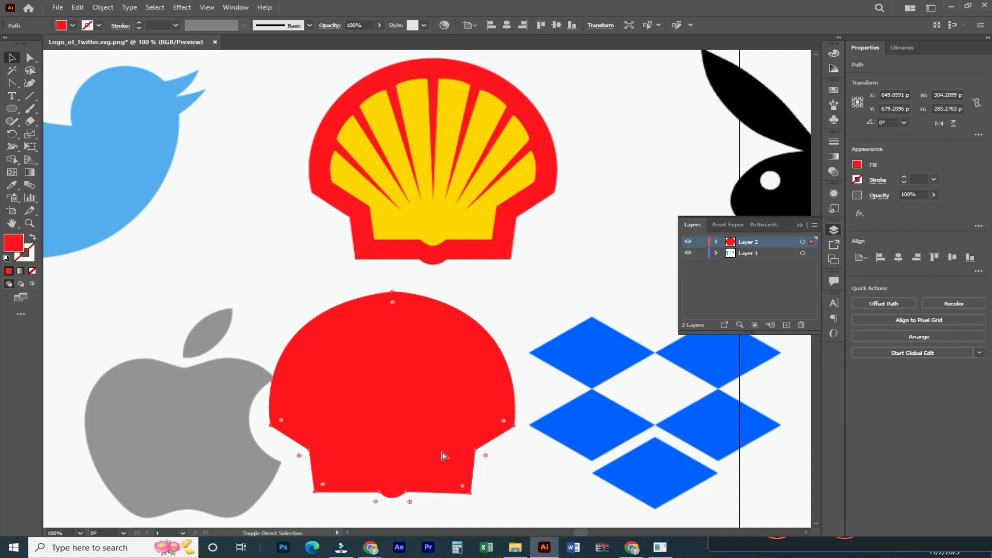
pyautogui.press('v')
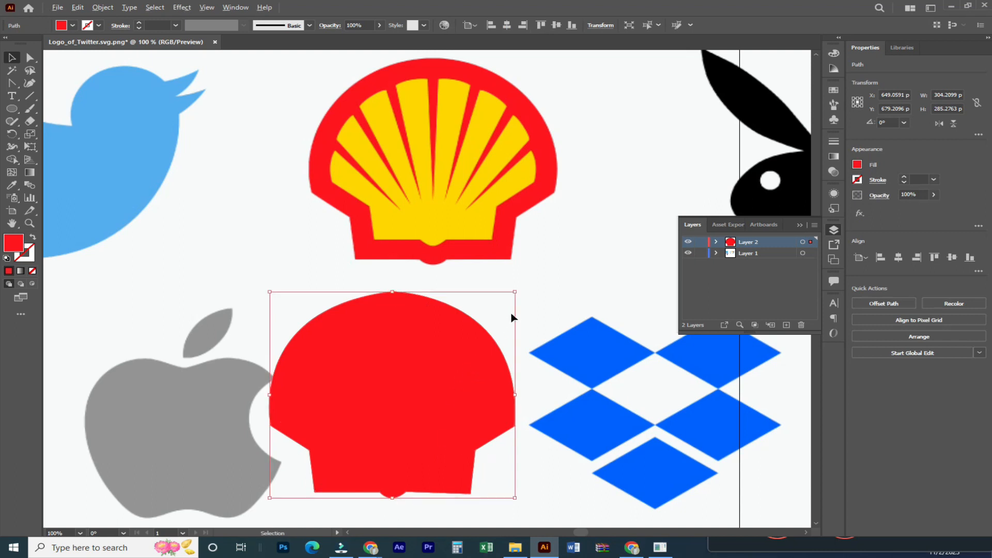
pyautogui.press('i')
pyautogui.click(472, 215)
pyautogui.press('v')
pyautogui.moveTo(516, 292); pyautogui.dragTo(496, 311)
pyautogui.click(545, 312)
# - Trace the leftmost red ray of the original emblem as a closed narrow triangle with the Pen tool
pyautogui.press('p')
pyautogui.click(392, 395)
pyautogui.hotkey('ctrl', '=')
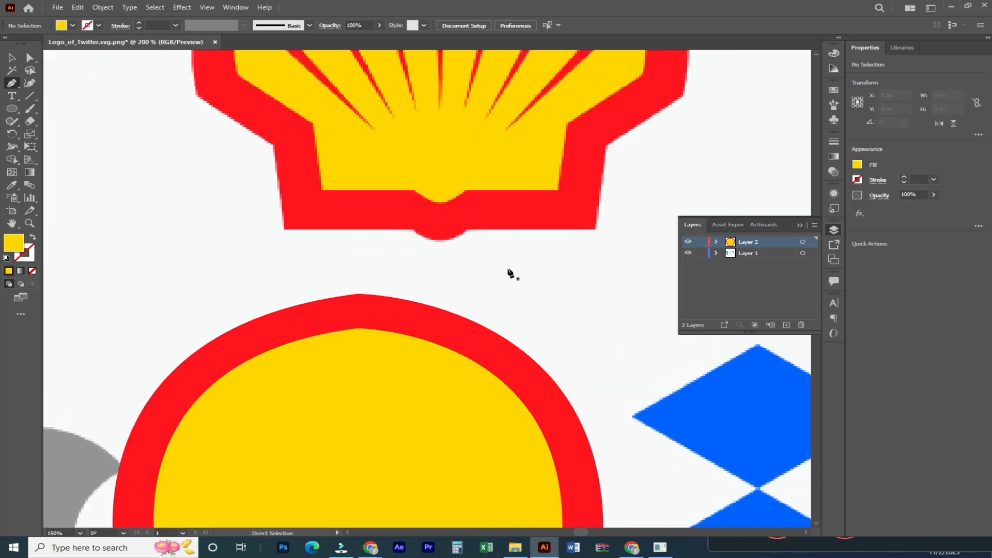
pyautogui.moveTo(378, 136); pyautogui.dragTo(401, 292)
pyautogui.moveTo(267, 176); pyautogui.dragTo(268, 155)
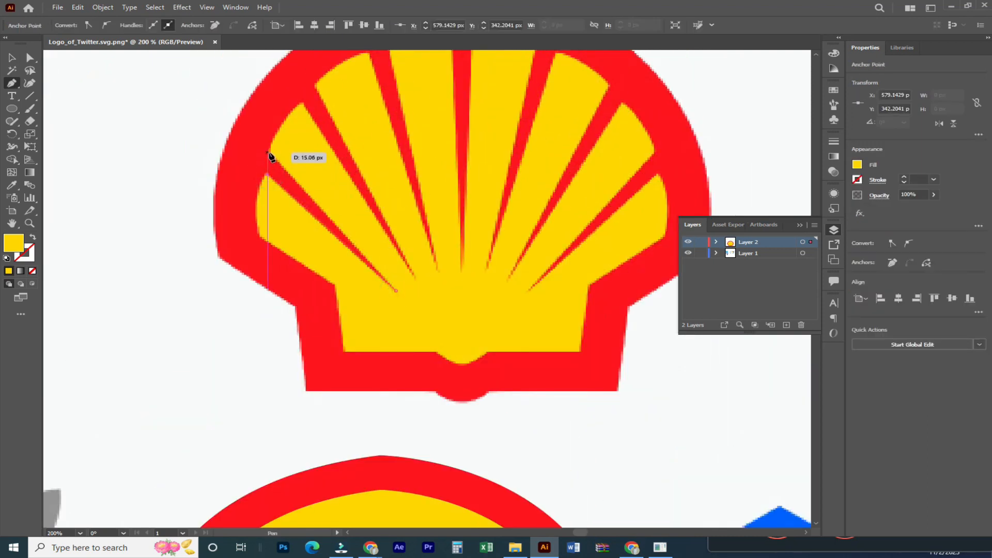
pyautogui.click(267, 153)
pyautogui.click(396, 290)
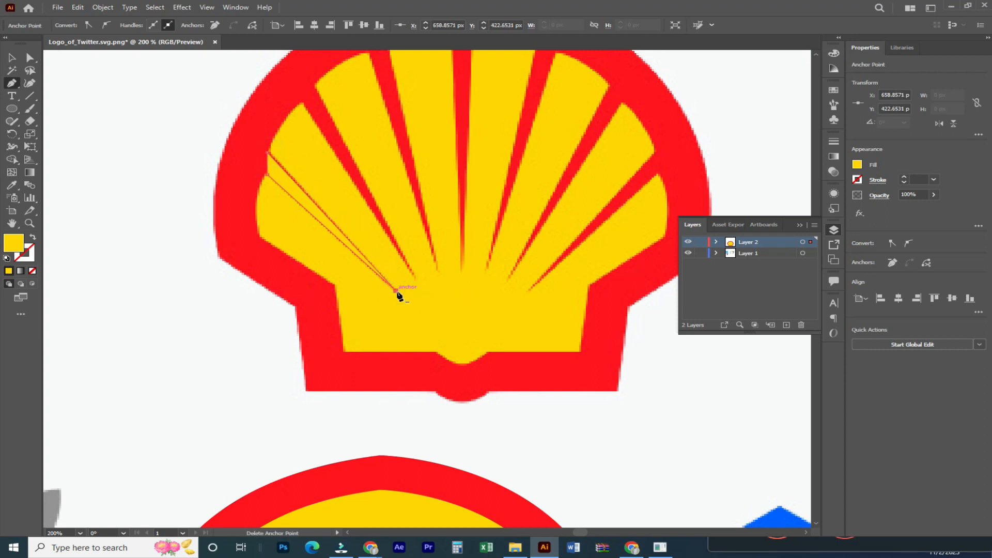
# - Fill the traced leftmost ray with the emblem's red using the Eyedropper and deselect it
pyautogui.press('i')
pyautogui.click(272, 259)
pyautogui.click(4, 56)
pyautogui.scroll(2, 431, 246)
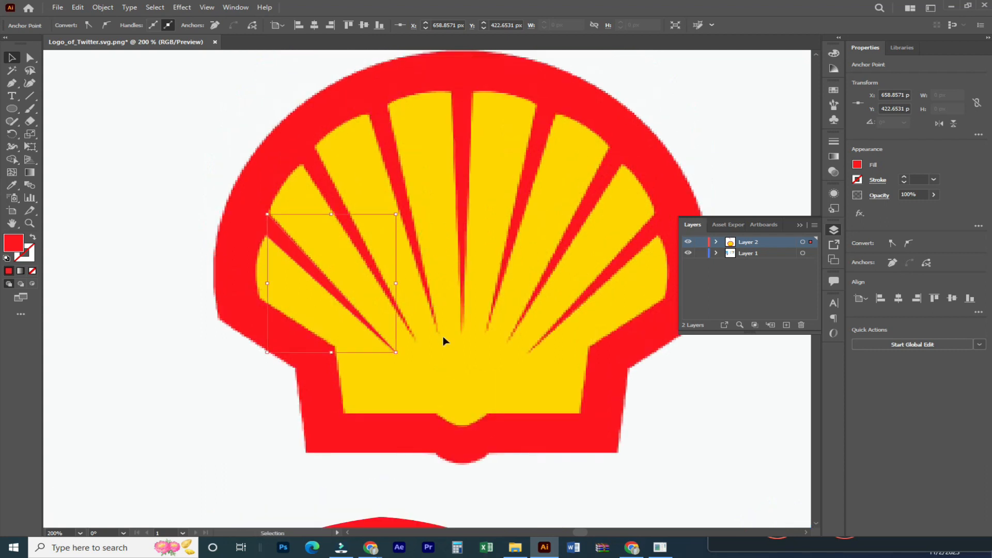
pyautogui.click(441, 343)
# - Trace the second red ray from the left as a closed narrow triangle with the Pen tool
pyautogui.press('p')
pyautogui.click(416, 340)
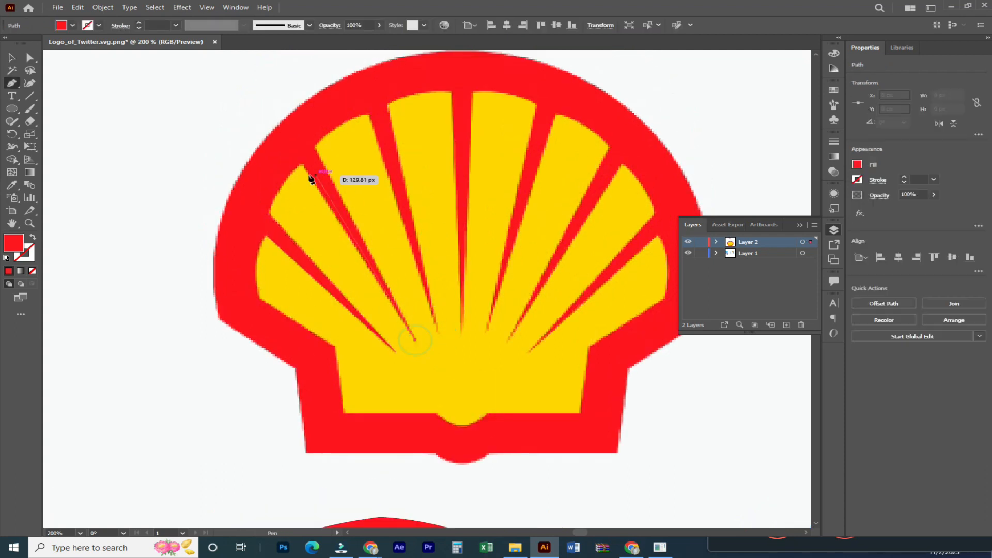
pyautogui.click(314, 149)
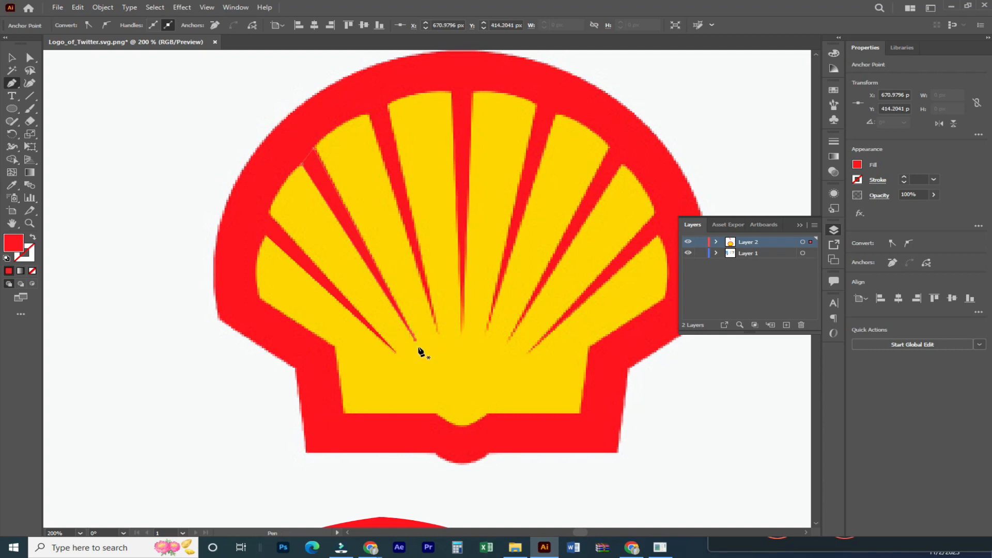
pyautogui.click(416, 340)
# - Set the second ray's fill to dark grey 383636
pyautogui.doubleClick(23, 251)
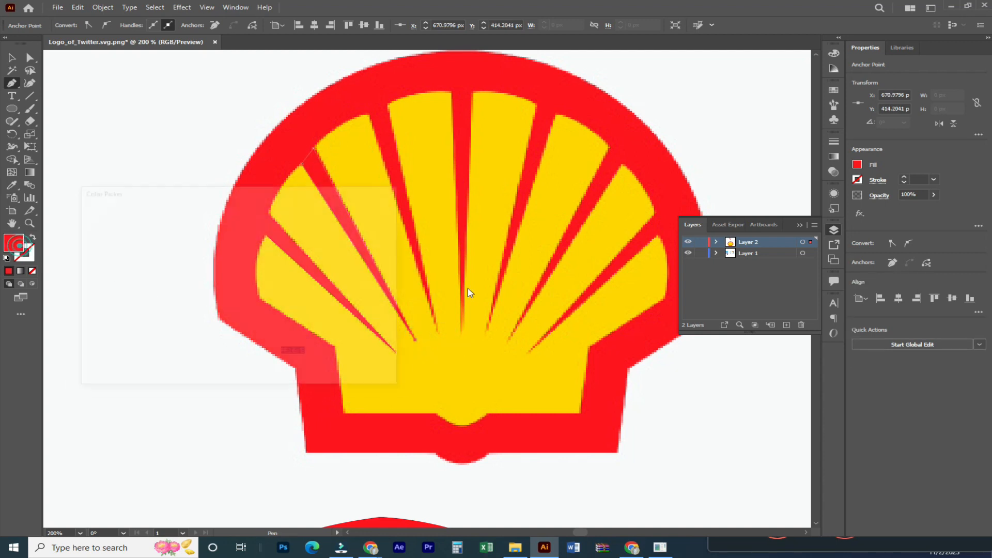
pyautogui.click(192, 242)
pyautogui.click(383, 230)
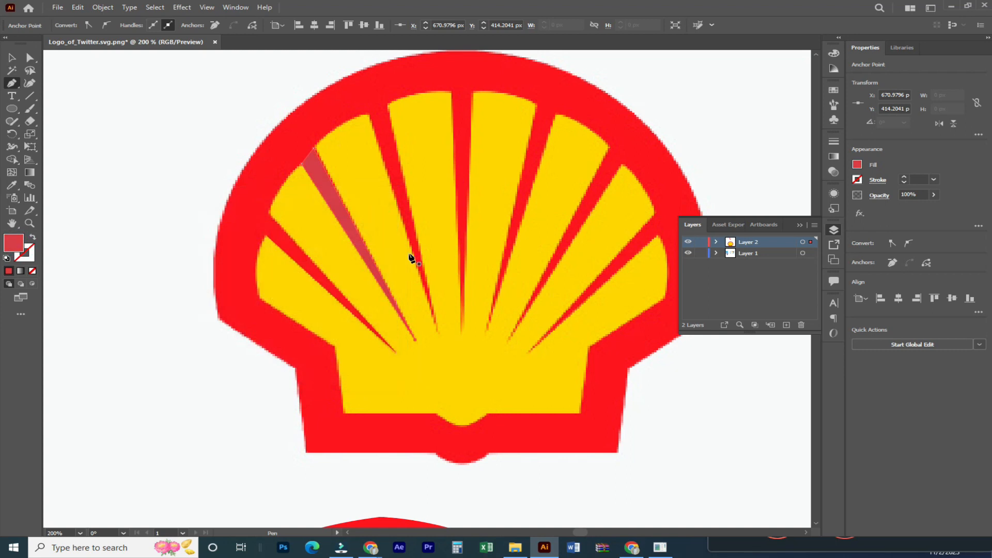
pyautogui.doubleClick(17, 246)
pyautogui.write('383636')
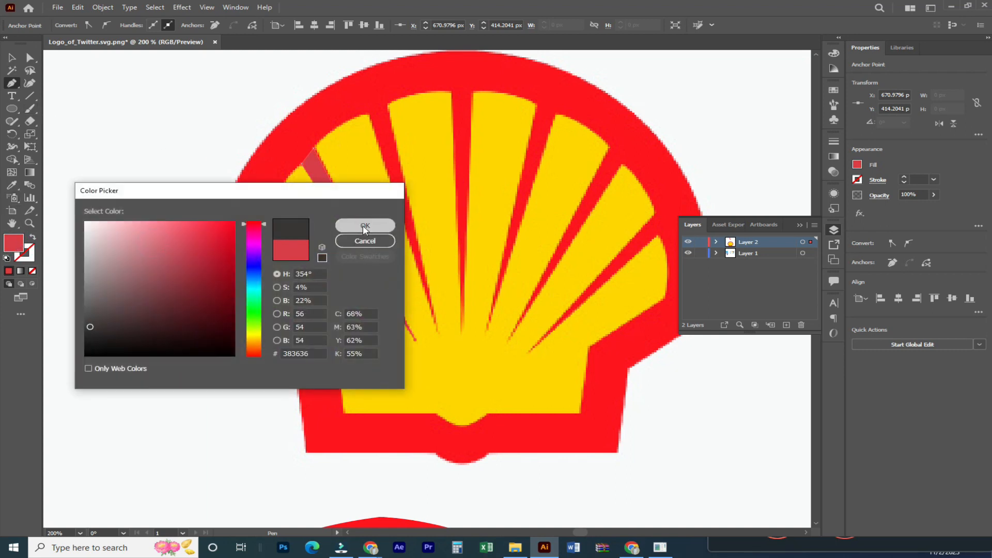
pyautogui.click(365, 225)
# - Trace the third red ray from the left as a closed dark grey triangle with the Pen tool
pyautogui.click(438, 330)
pyautogui.click(367, 114)
pyautogui.click(387, 107)
pyautogui.click(437, 329)
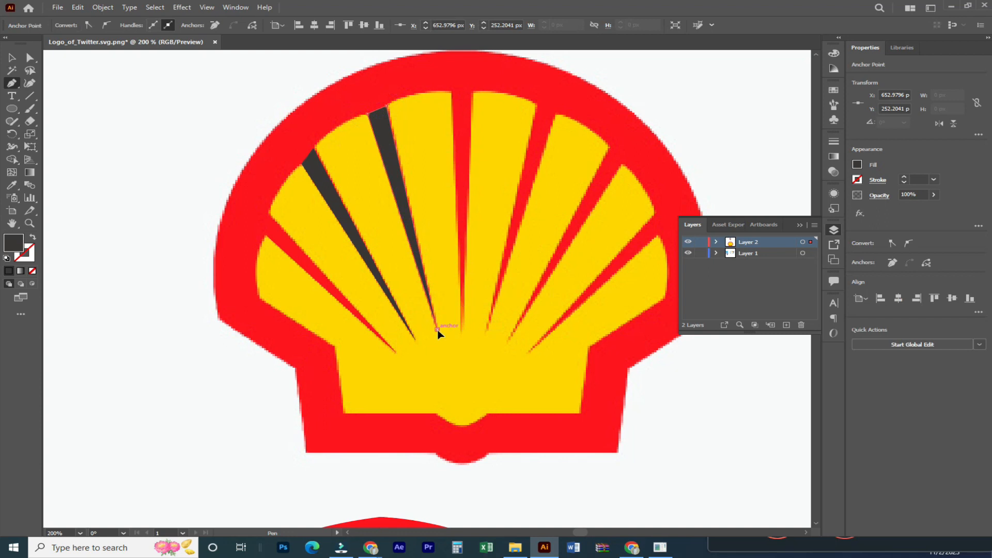
# - Recolour the leftmost ray to match the second ray's dark grey with the Eyedropper, and deselect it
pyautogui.click(12, 58)
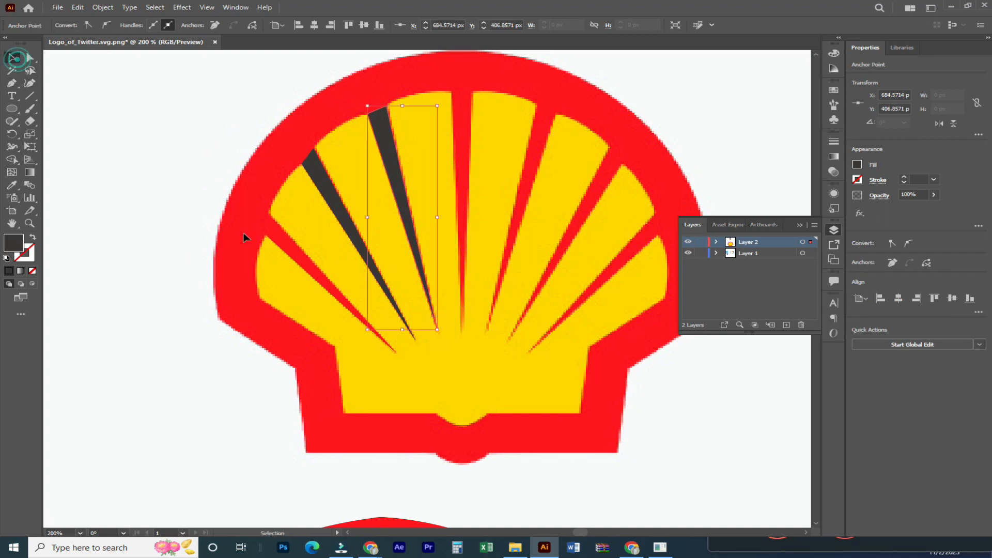
pyautogui.click(295, 261)
pyautogui.press('i')
pyautogui.click(334, 197)
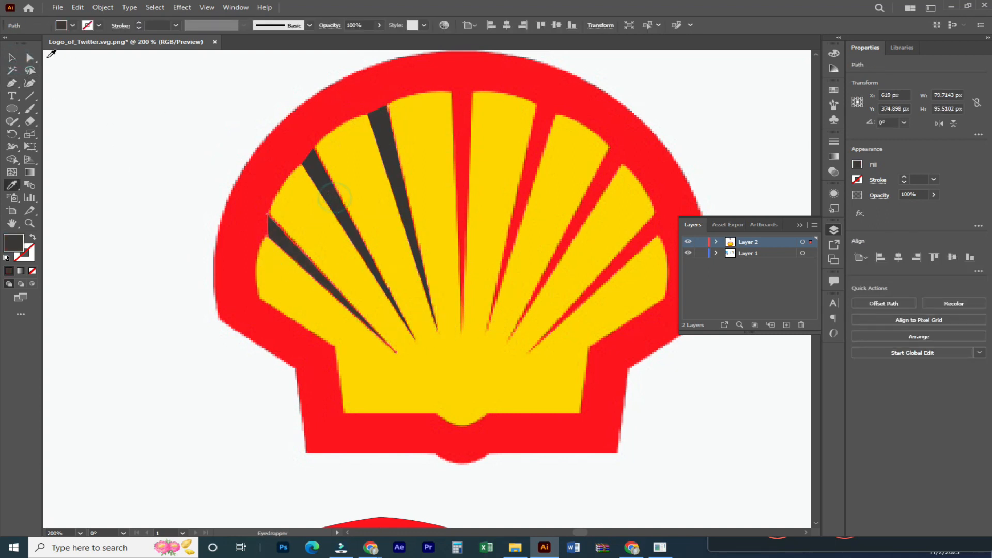
pyautogui.click(11, 58)
pyautogui.click(155, 73)
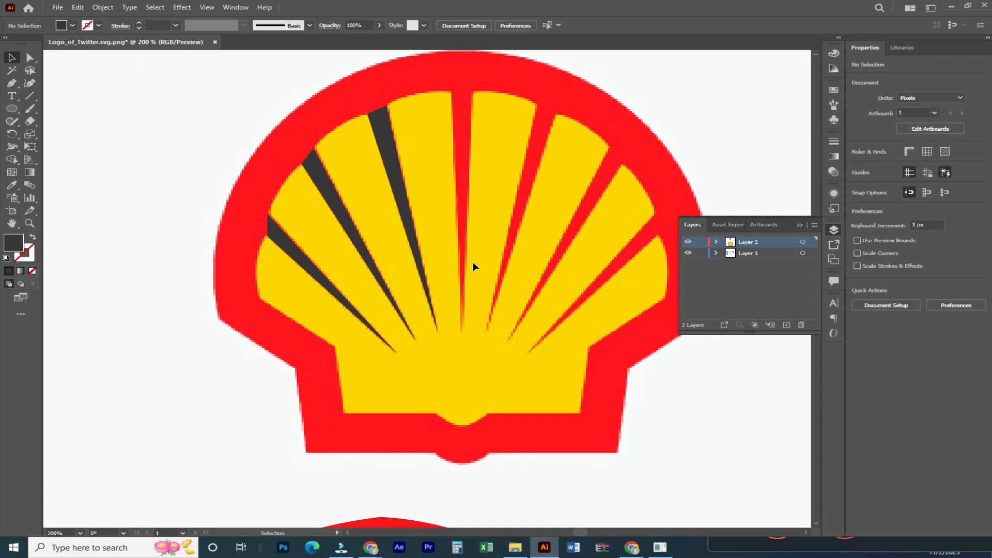
# - Trace the emblem's vertical centre ray as a closed dark grey triangle with the Pen tool
pyautogui.press('p')
pyautogui.click(461, 330)
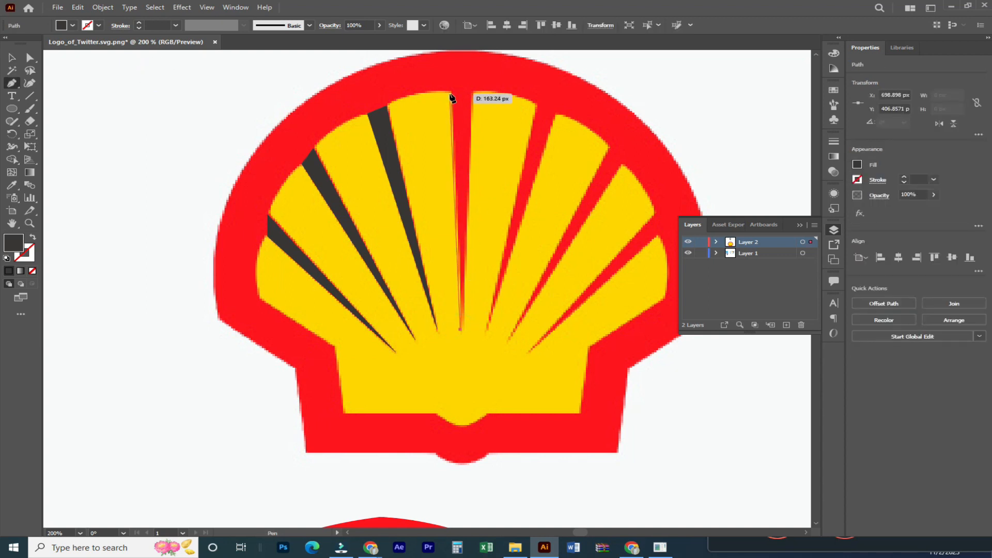
pyautogui.click(452, 93)
pyautogui.click(472, 94)
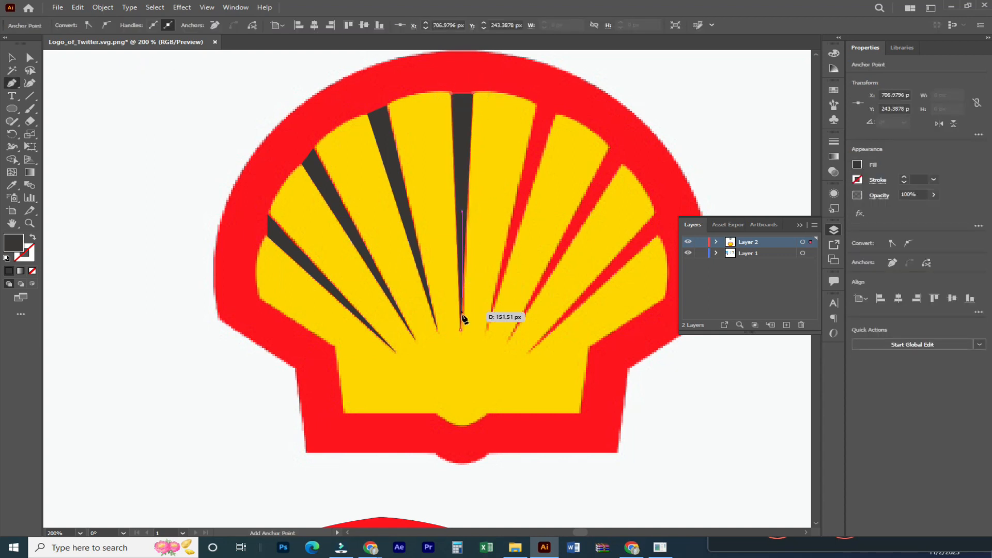
pyautogui.click(464, 332)
pyautogui.click(11, 58)
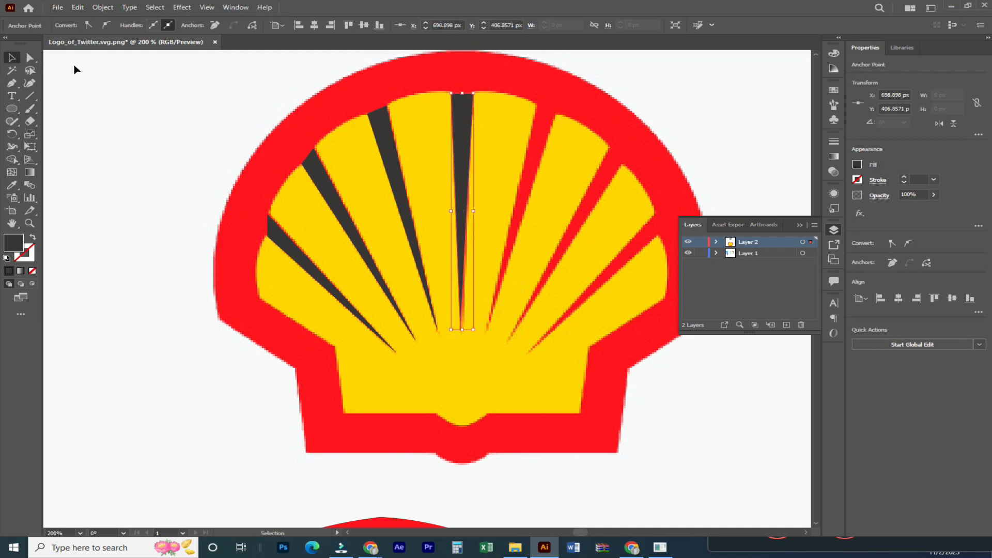
# - Group the three dark grey rays on the emblem's left half
pyautogui.click(159, 84)
pyautogui.click(404, 291)
pyautogui.press('a')
pyautogui.hotkey('ctrl', 'g')
pyautogui.press('v')
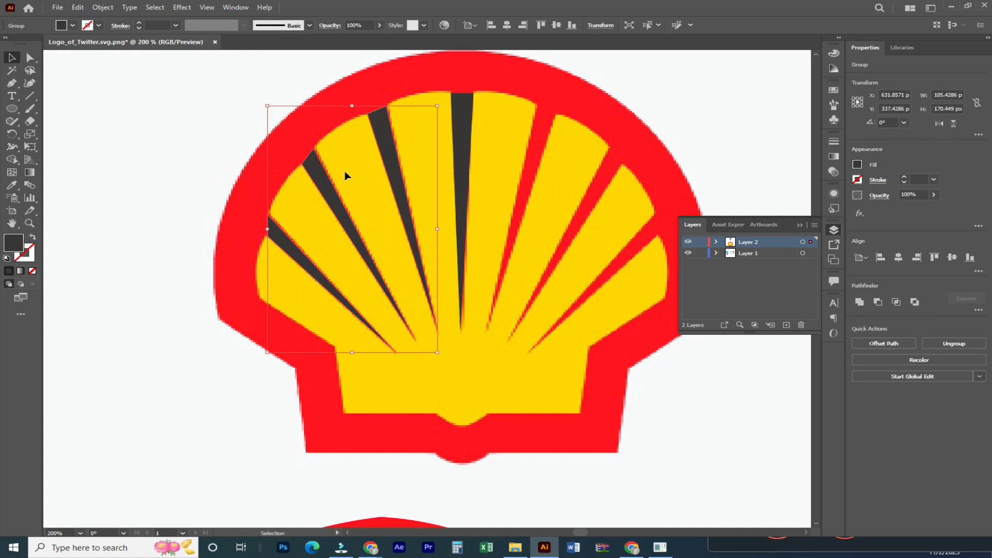
# - Reflect a copy of the grouped left rays across the vertical axis through the centre ray's lower tip
pyautogui.click(12, 135)
pyautogui.click(39, 147)
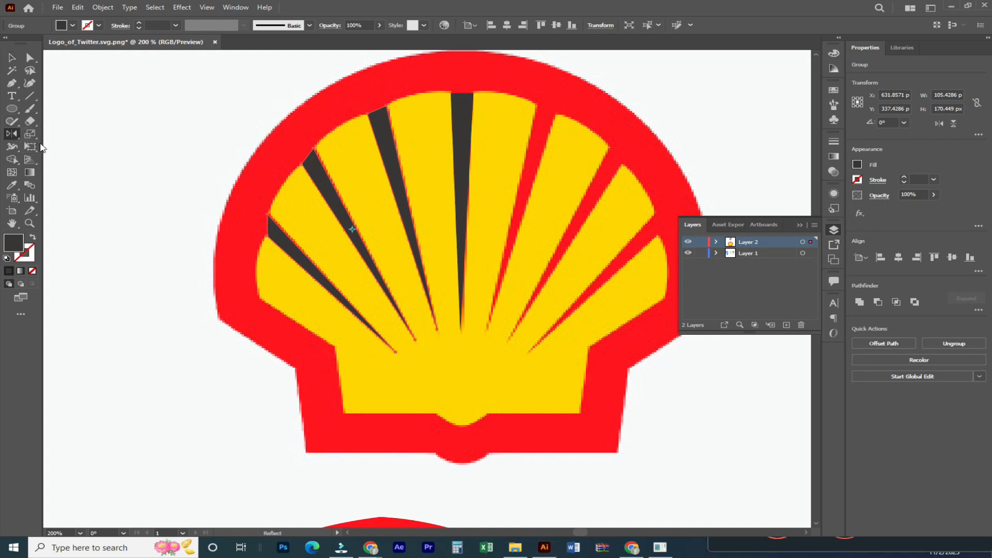
pyautogui.keyDown('alt'); pyautogui.click(461, 329); pyautogui.keyUp('alt')
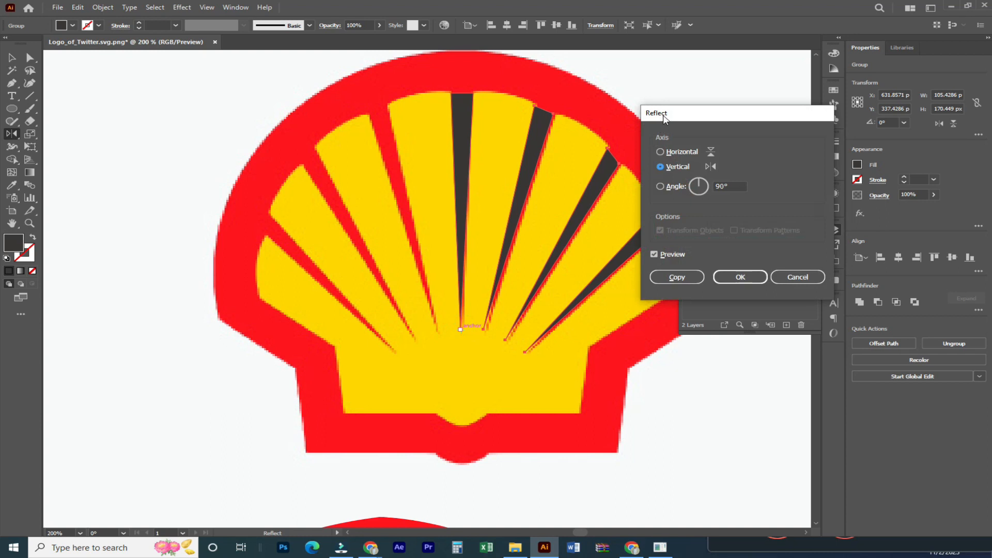
pyautogui.click(672, 279)
# - Select the left, centre and mirrored right rays together and group them
pyautogui.click(11, 57)
pyautogui.click(109, 101)
pyautogui.moveTo(240, 95); pyautogui.dragTo(432, 237)
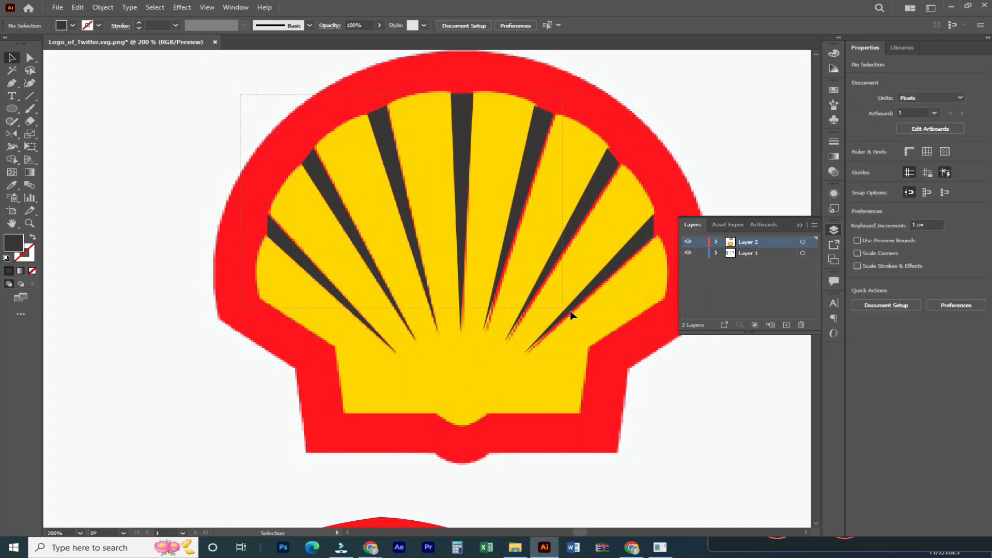
pyautogui.moveTo(570, 315); pyautogui.dragTo(608, 325)
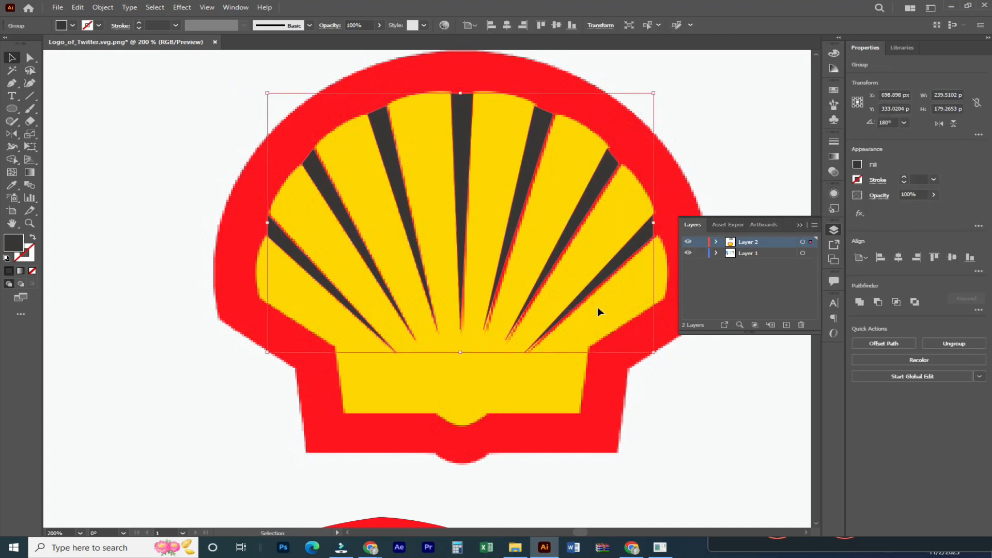
# - Move the ray group onto the traced Shell emblem and resize it to about 253 by 199 px to fit the yellow shape
pyautogui.hotkey('ctrl', '-')
pyautogui.hotkey('ctrl', '-')
pyautogui.hotkey('ctrl', '-')
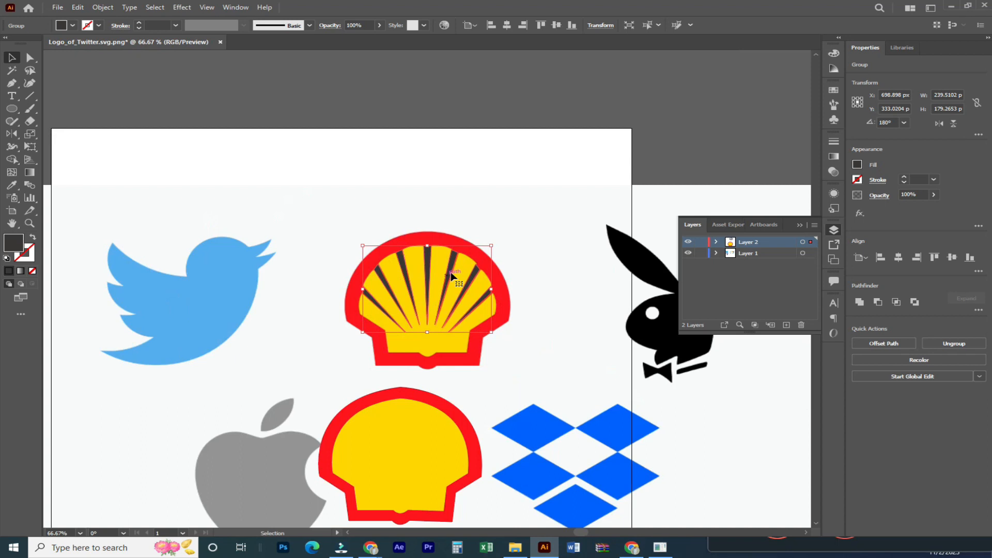
pyautogui.moveTo(448, 296); pyautogui.dragTo(469, 394)
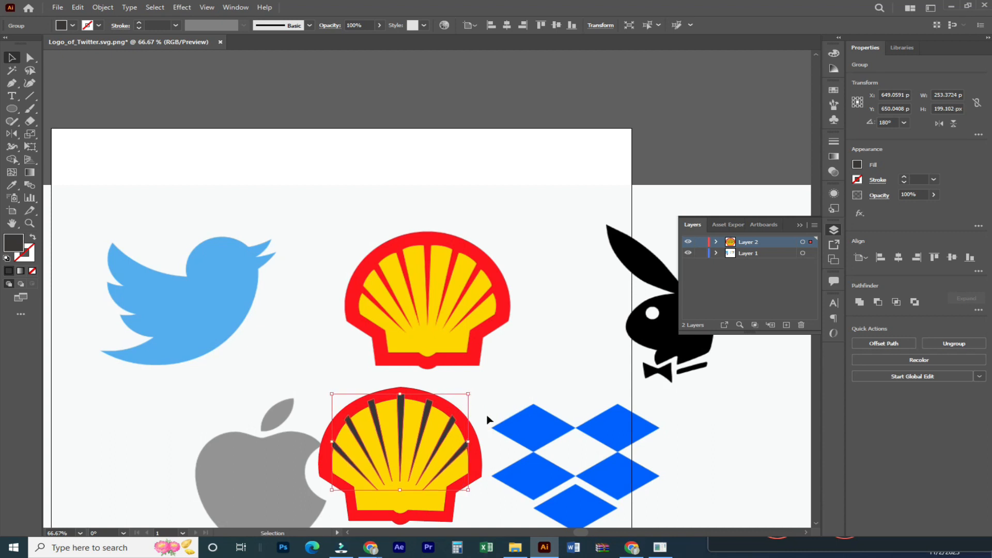
# - Recolour the ray group to match the traced emblem's red border with the Eyedropper, and deselect it
pyautogui.press('i')
pyautogui.click(476, 438)
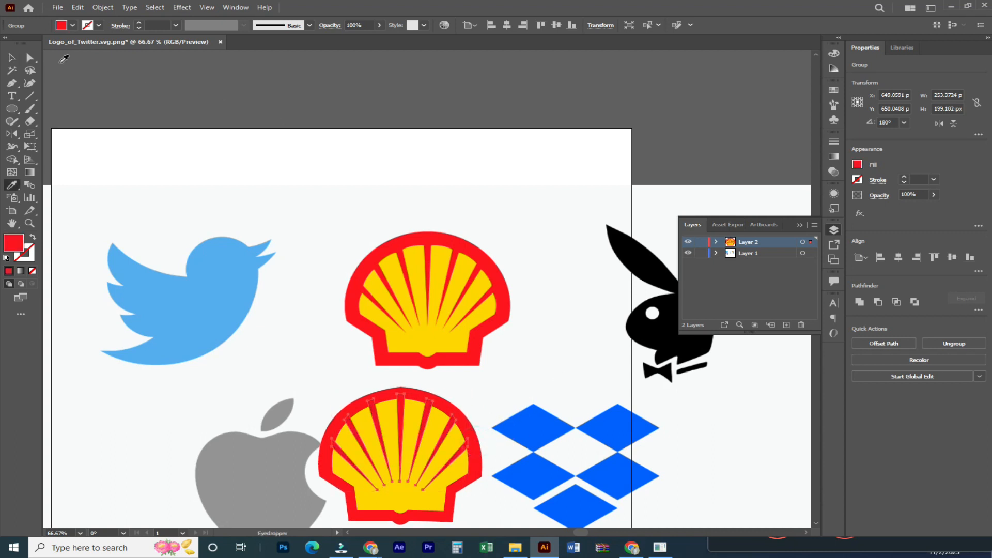
pyautogui.click(12, 58)
pyautogui.moveTo(507, 341); pyautogui.dragTo(488, 228)
pyautogui.click(496, 281)
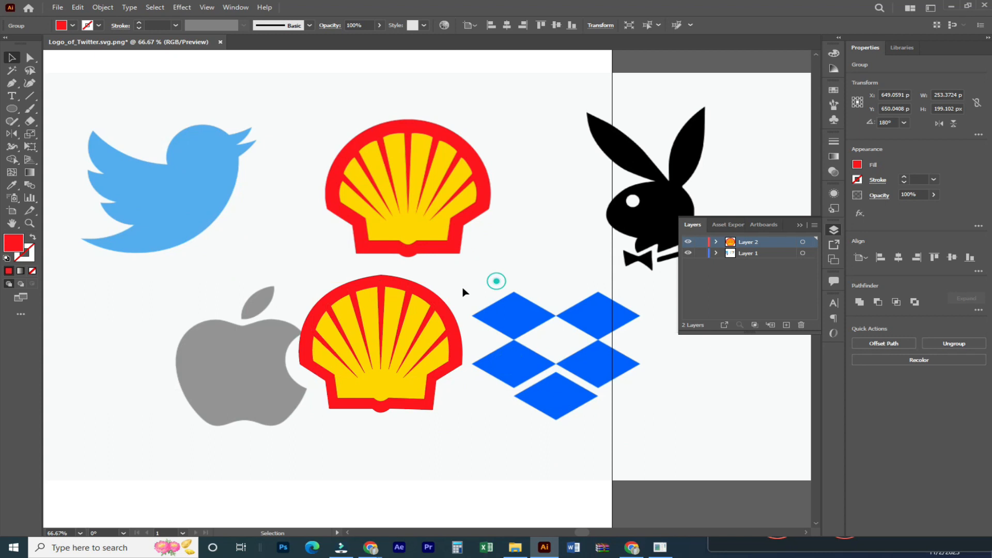
# - Group all parts of the traced Shell emblem and move it off the artboard beside the other traced logos
pyautogui.moveTo(352, 305); pyautogui.dragTo(432, 397)
pyautogui.hotkey('ctrl', 'g')
pyautogui.moveTo(386, 346); pyautogui.dragTo(370, 254)
pyautogui.hotkey('ctrl', '-')
pyautogui.hotkey('ctrl', '-')
pyautogui.hotkey('ctrl', '-')
pyautogui.moveTo(421, 291); pyautogui.dragTo(218, 214)
# - Arrange the traced Shell, Twitter, Apple, Dropbox and Playboy logos in a compact cluster beside the artboard, and deselect them
pyautogui.click(242, 261)
pyautogui.click(180, 270)
pyautogui.moveTo(282, 267); pyautogui.dragTo(287, 185)
pyautogui.click(325, 224)
pyautogui.moveTo(221, 294); pyautogui.dragTo(194, 282)
pyautogui.moveTo(324, 302); pyautogui.dragTo(286, 296)
pyautogui.moveTo(303, 367)
pyautogui.mouseDown()
pyautogui.moveTo(350, 424)
pyautogui.moveTo(316, 353)
pyautogui.mouseUp()
pyautogui.click(361, 372)
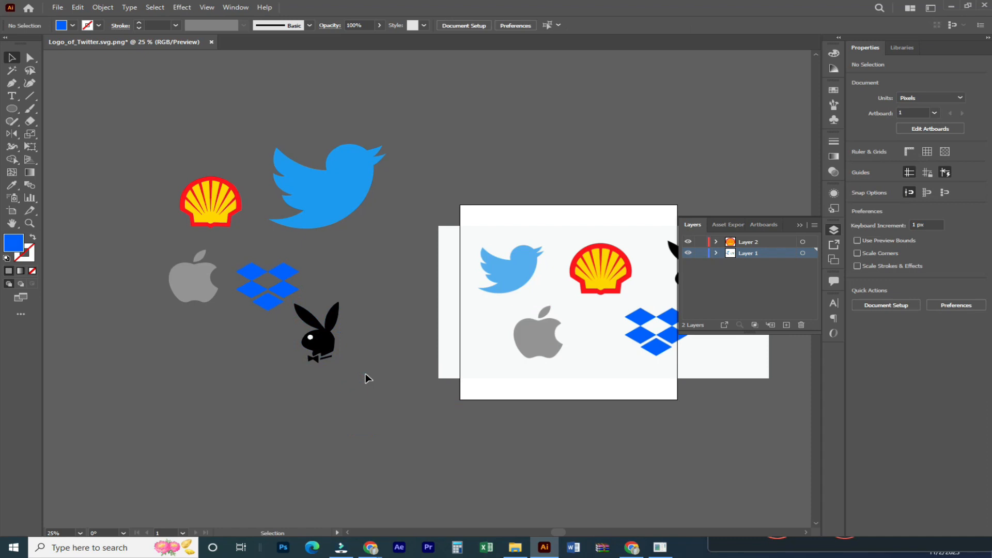
pyautogui.moveTo(381, 545)
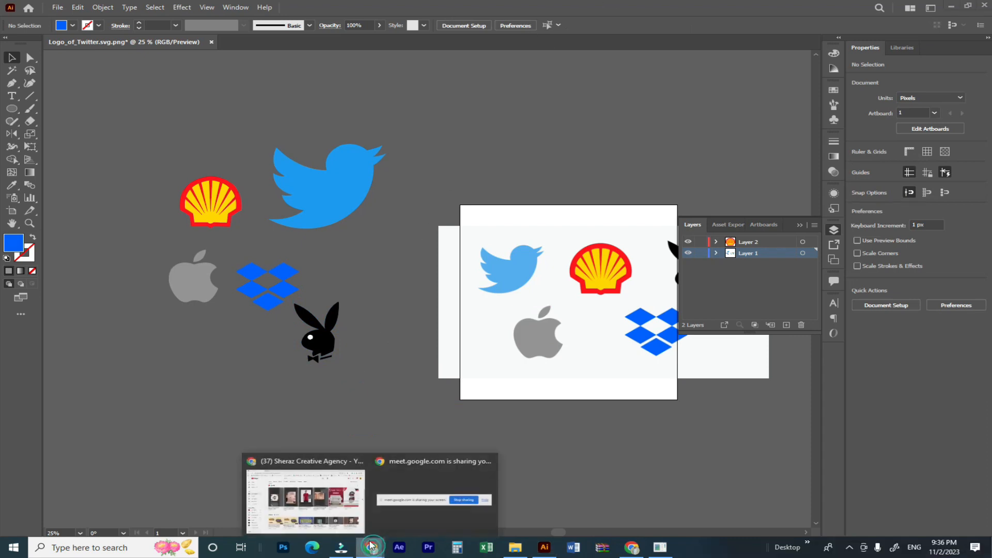
pyautogui.click(341, 511)
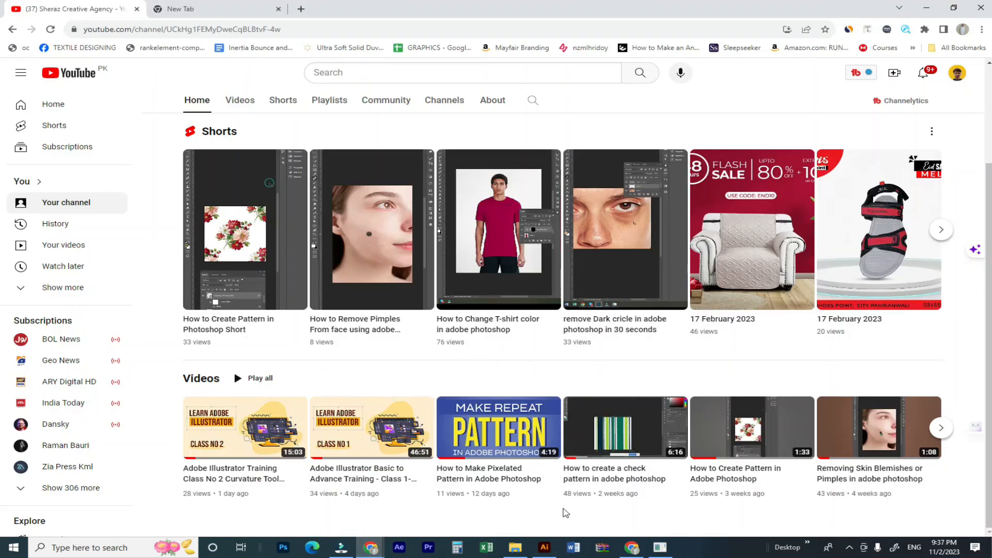
pyautogui.click(631, 548)
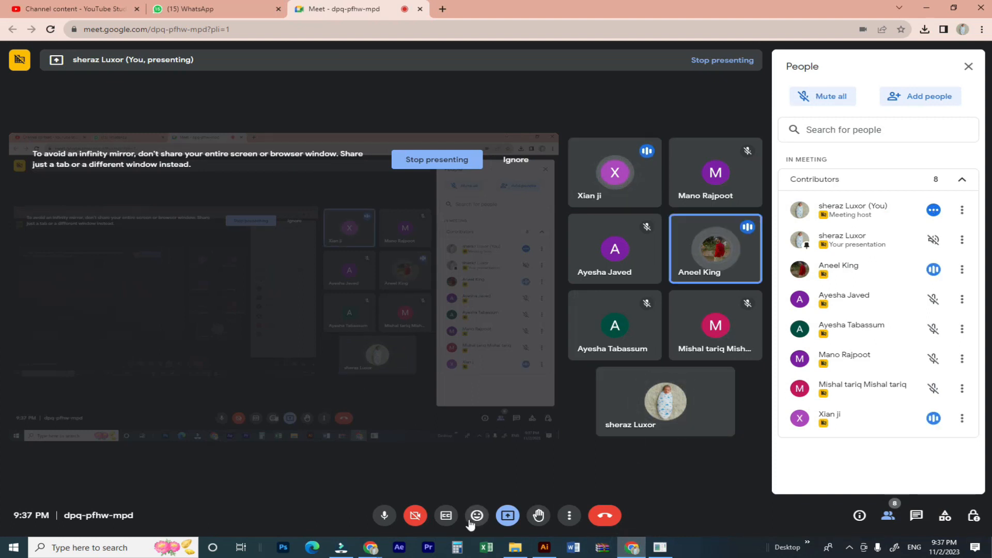
pyautogui.click(849, 547)
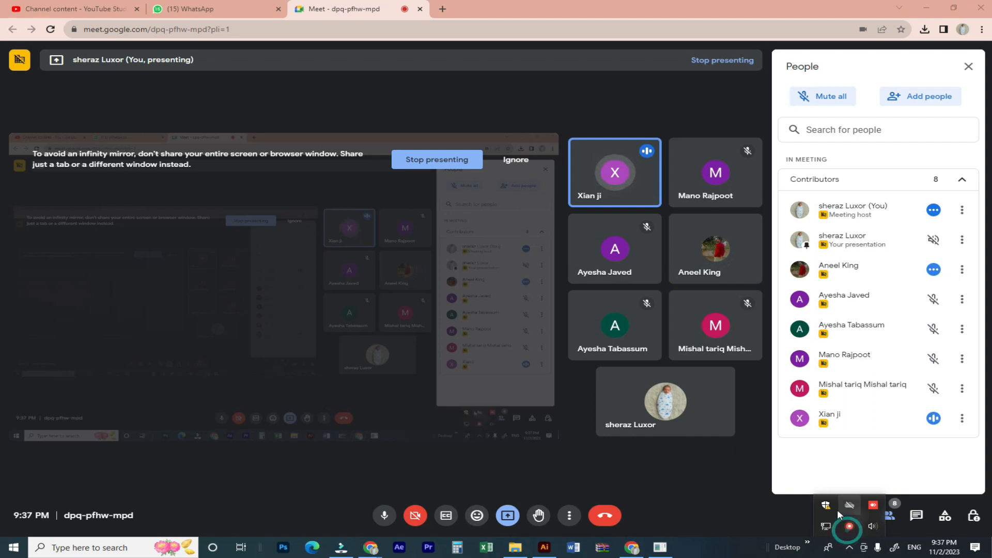
pyautogui.rightClick(849, 527)
pyautogui.click(842, 521)
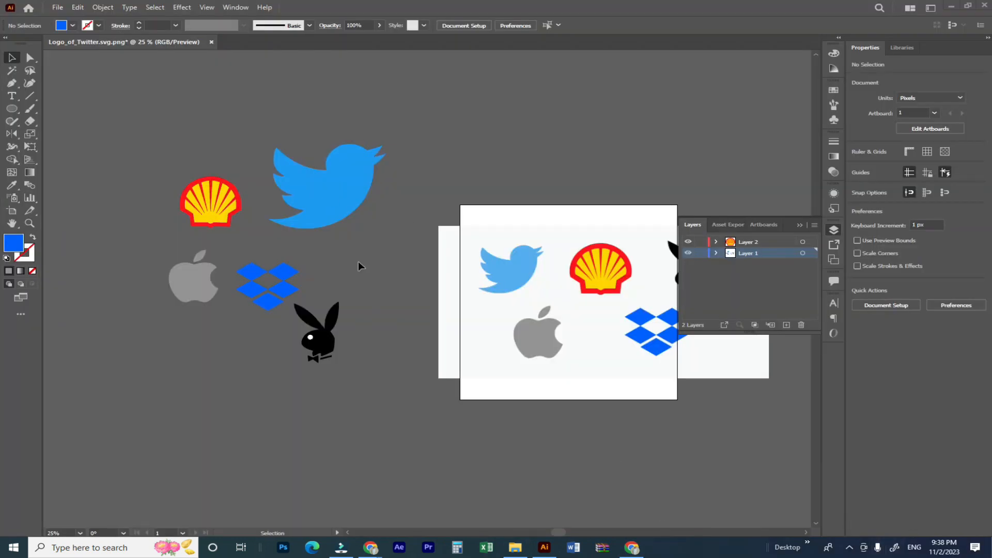
pyautogui.moveTo(401, 290); pyautogui.dragTo(305, 368)
pyautogui.moveTo(472, 230); pyautogui.dragTo(399, 322)
pyautogui.moveTo(450, 211); pyautogui.dragTo(374, 284)
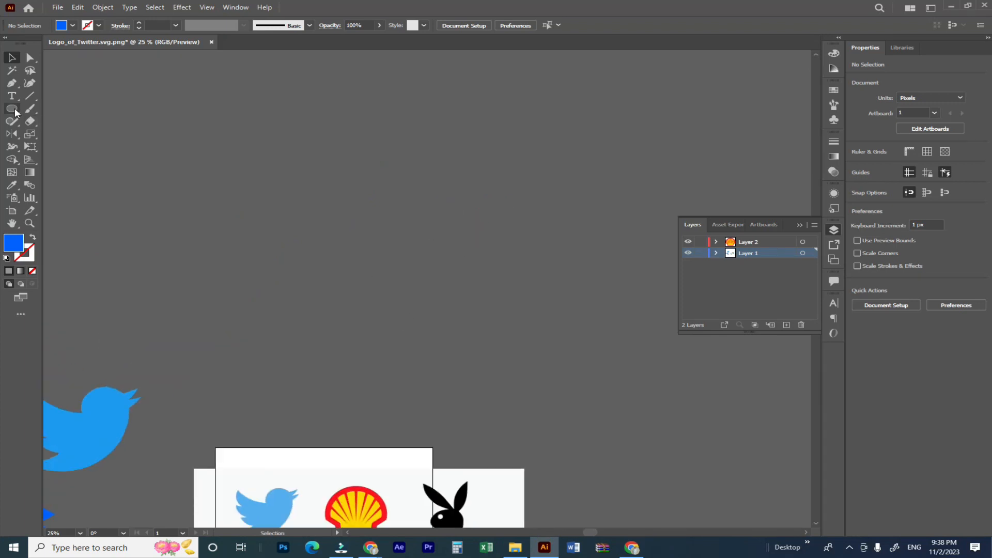
pyautogui.click(15, 111)
pyautogui.click(15, 111)
pyautogui.click(47, 111)
pyautogui.moveTo(411, 405); pyautogui.dragTo(411, 280)
pyautogui.moveTo(401, 370); pyautogui.dragTo(441, 304)
pyautogui.moveTo(315, 345); pyautogui.dragTo(505, 287)
pyautogui.moveTo(486, 340); pyautogui.dragTo(308, 241)
pyautogui.moveTo(426, 310); pyautogui.dragTo(389, 270)
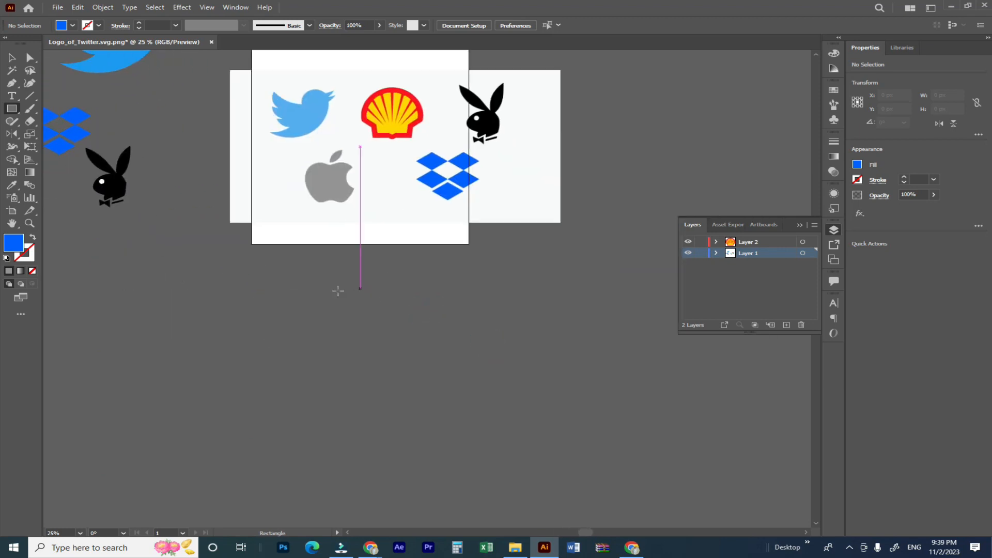
pyautogui.moveTo(338, 291); pyautogui.dragTo(454, 399)
pyautogui.click(15, 62)
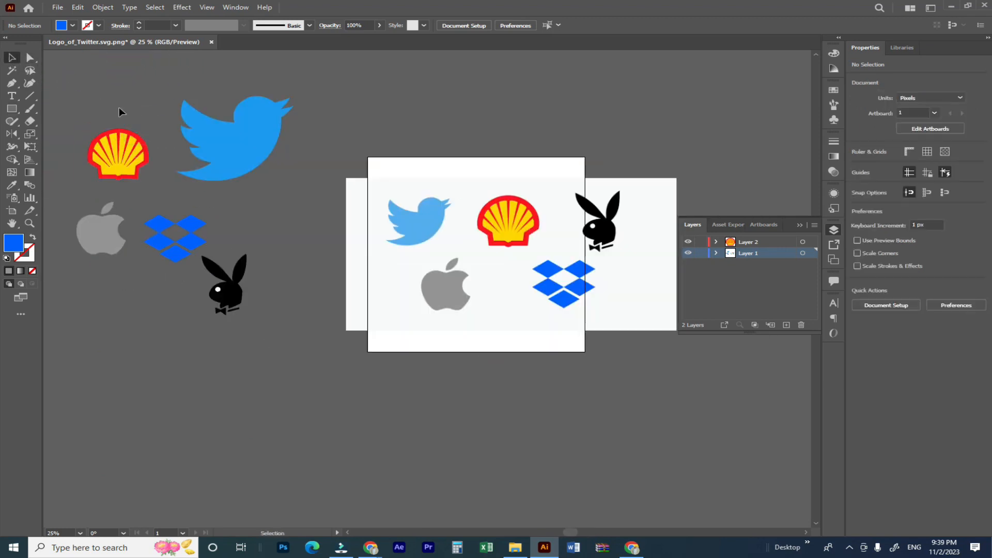
pyautogui.moveTo(144, 106); pyautogui.dragTo(344, 230)
pyautogui.moveTo(207, 146); pyautogui.dragTo(645, 391)
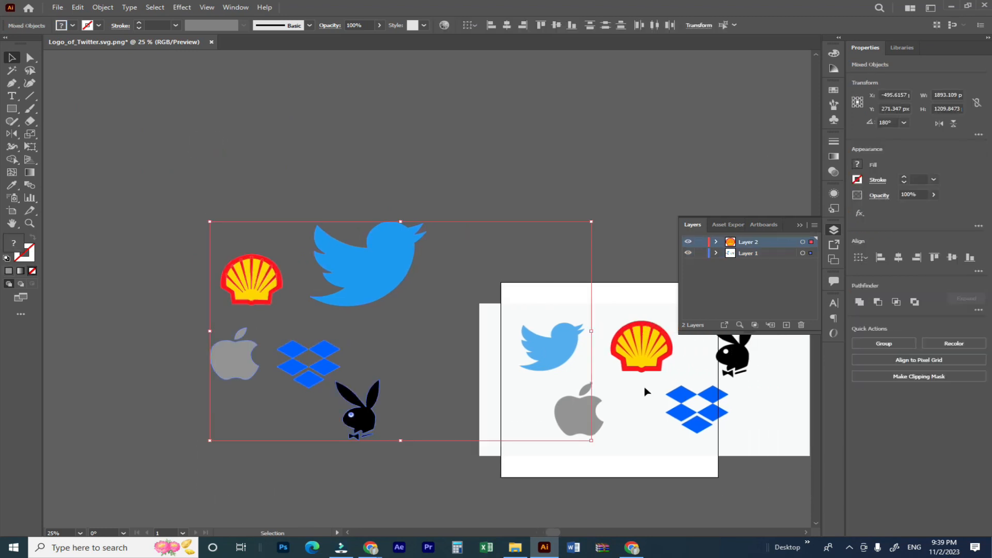
pyautogui.click(554, 356)
# - Create a new blank CMYK document measured in pixels
pyautogui.hotkey('ctrl', 'n')
pyautogui.press('Escape')
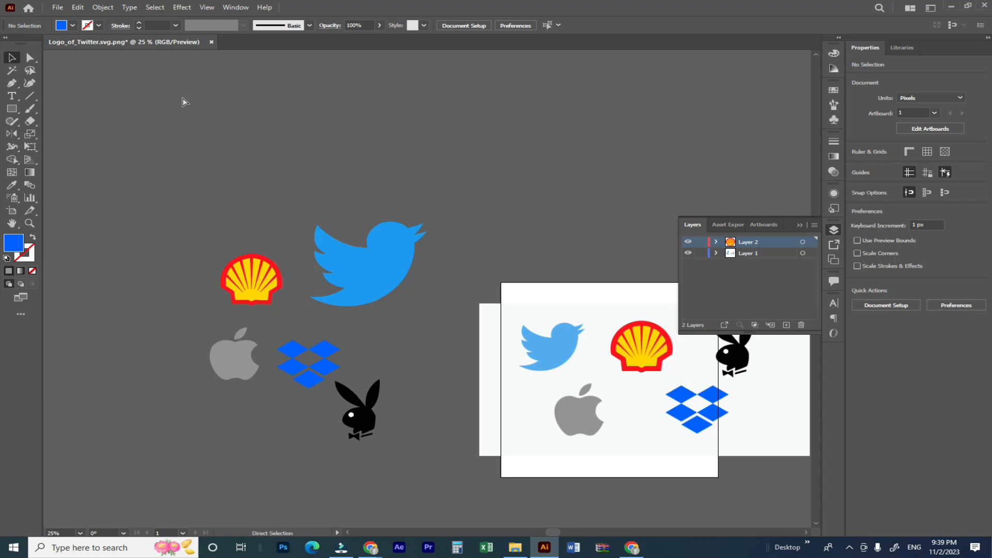
pyautogui.hotkey('ctrl', 'n')
pyautogui.click(714, 432)
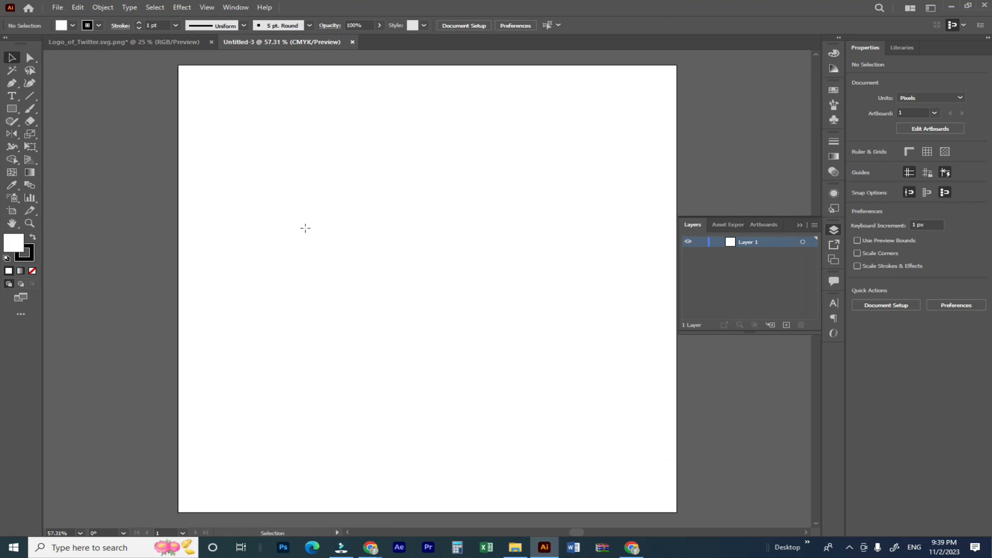
# - Draw a rectangle of about 428 by 253 px in the artboard's upper left area and fill it with red F40C28
pyautogui.press('m')
pyautogui.moveTo(218, 158); pyautogui.dragTo(416, 262)
pyautogui.doubleClick(14, 242)
pyautogui.write('F40C28')
pyautogui.click(355, 231)
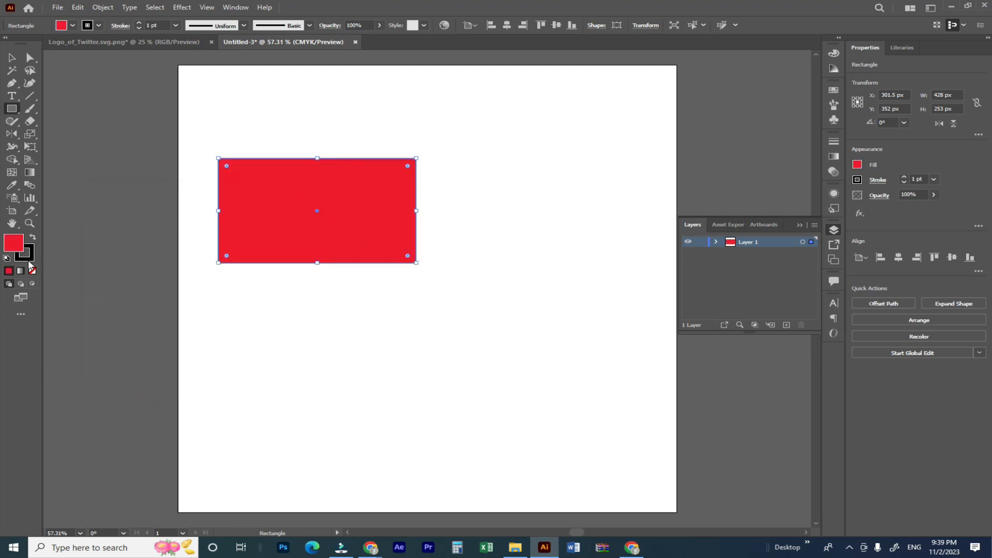
# - Remove the red rectangle's stroke and move the rectangle to about X 446, Y 396.5 px
pyautogui.click(28, 260)
pyautogui.click(32, 270)
pyautogui.click(11, 57)
pyautogui.click(282, 138)
pyautogui.moveTo(296, 187); pyautogui.dragTo(364, 206)
pyautogui.hotkey('ctrl', '+')
pyautogui.hotkey('ctrl', '+')
pyautogui.hotkey('ctrl', '+')
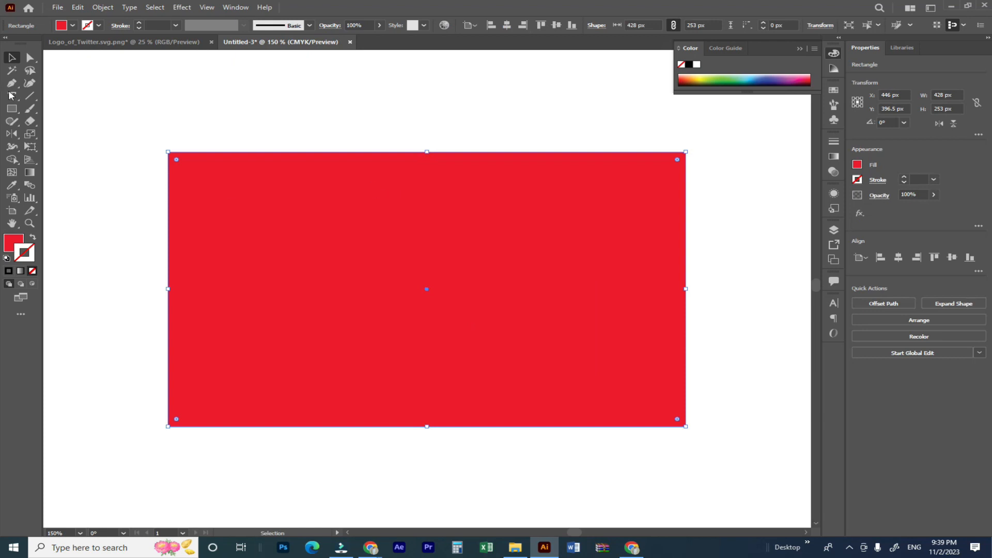
# - Examine the red rectangle's corner points and the middle of its top and bottom edges for anchor points
pyautogui.click(122, 99)
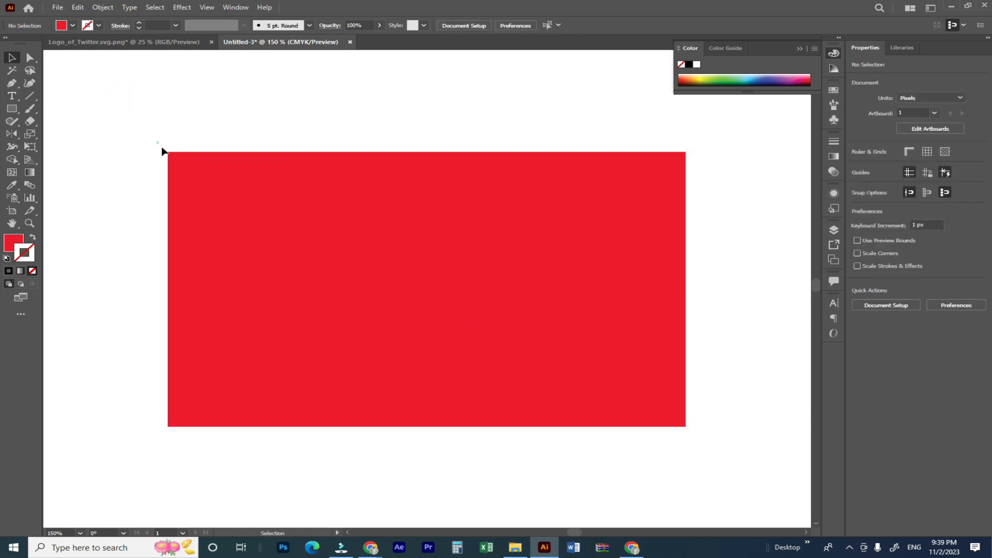
pyautogui.click(182, 159)
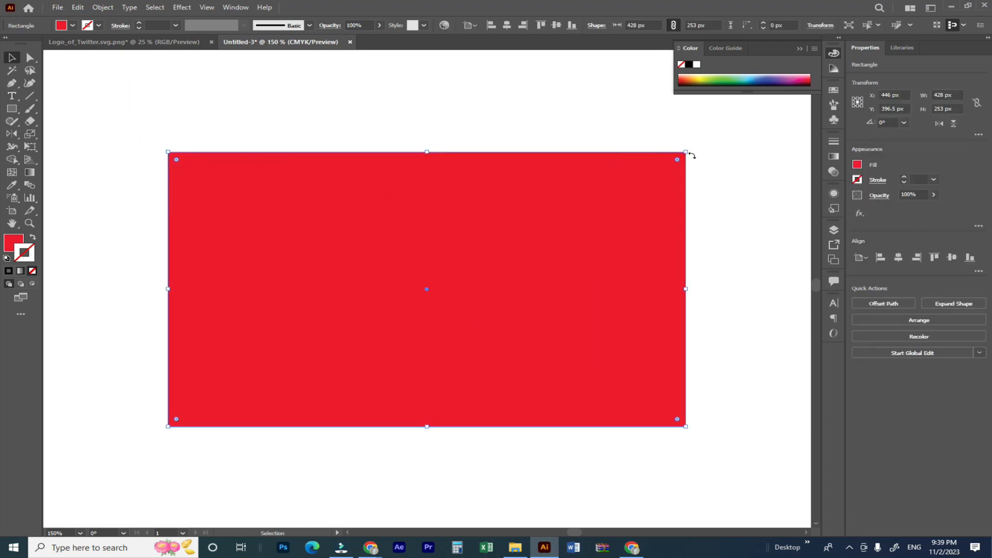
pyautogui.click(170, 437)
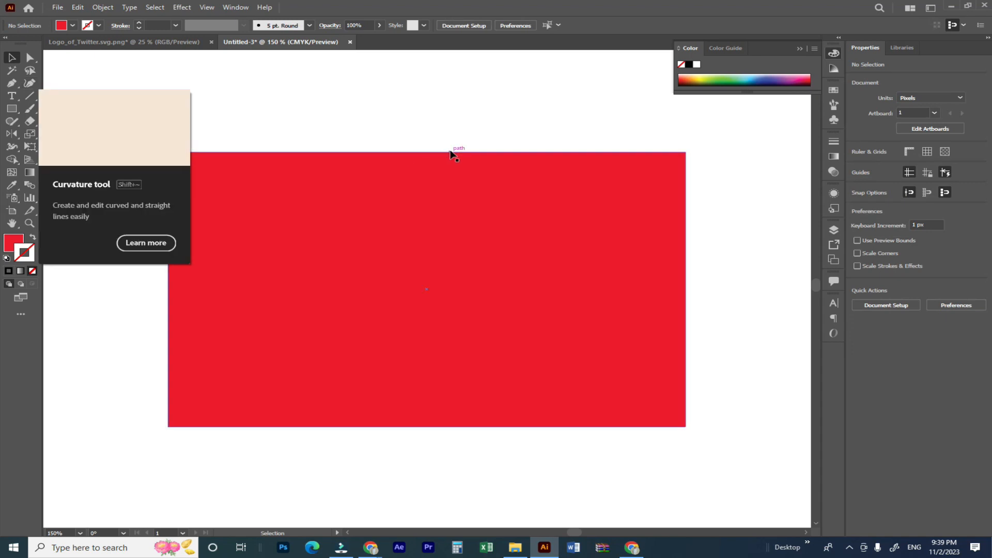
pyautogui.click(434, 164)
pyautogui.click(453, 453)
pyautogui.moveTo(375, 124); pyautogui.dragTo(466, 419)
pyautogui.click(407, 122)
pyautogui.click(425, 150)
pyautogui.click(424, 447)
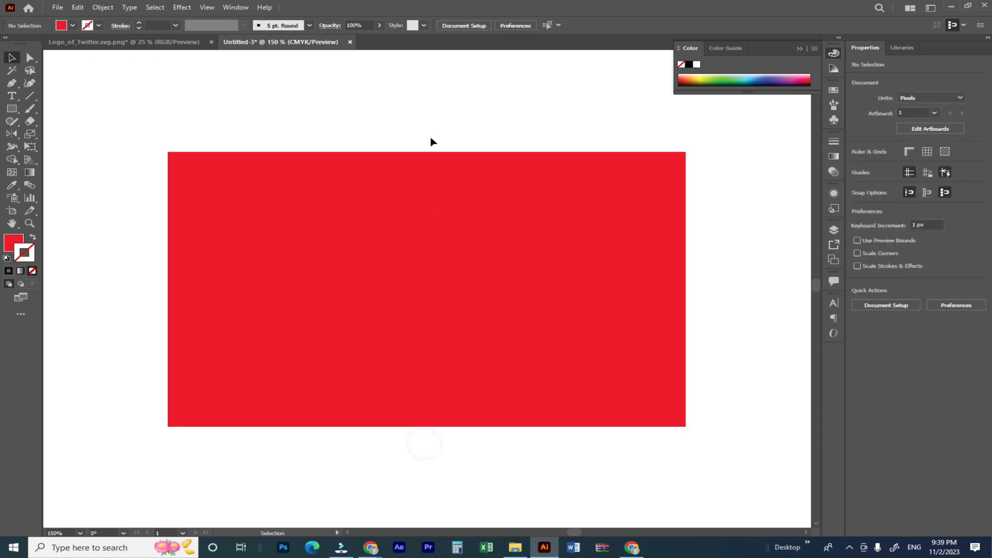
pyautogui.click(426, 151)
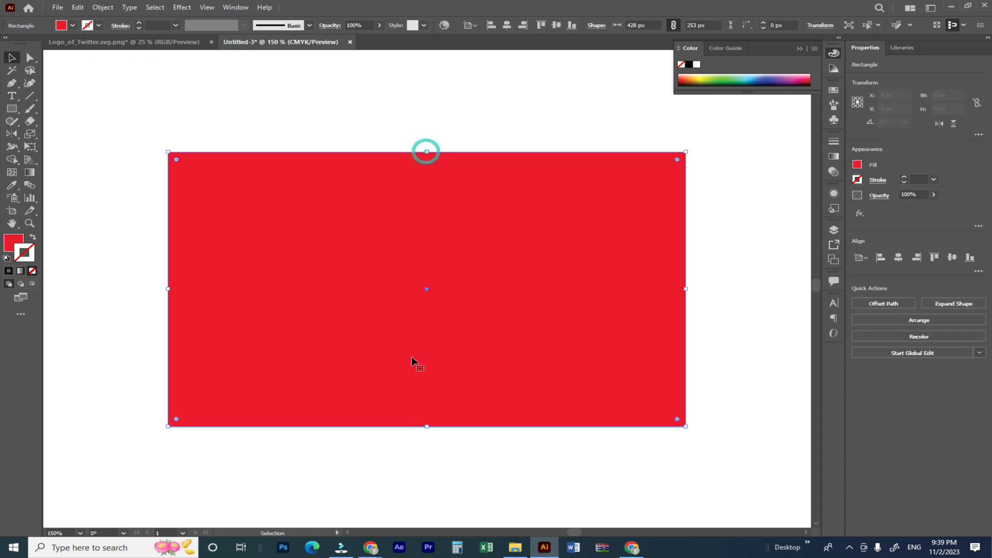
pyautogui.click(428, 436)
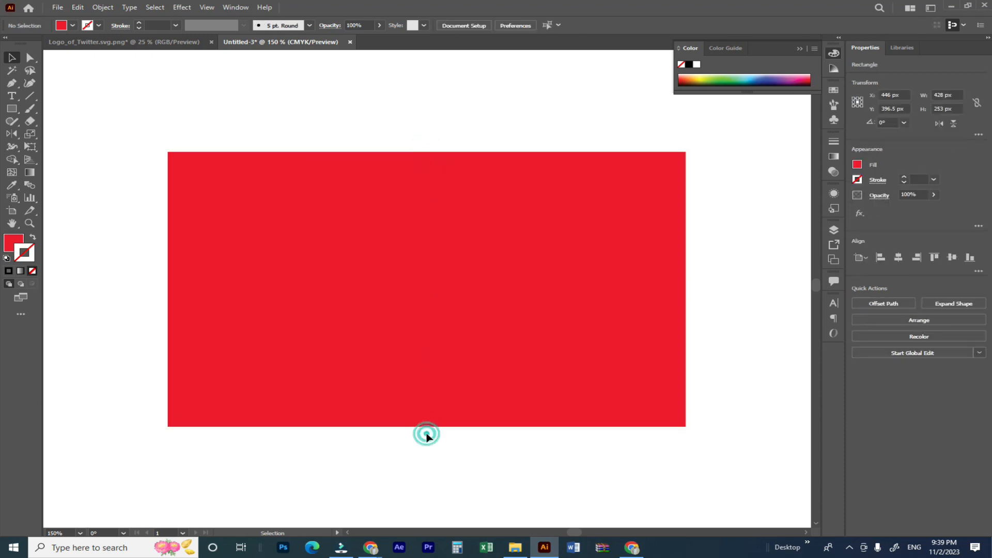
# - Add an anchor point at the midpoint of the rectangle's top and bottom edges with the Add Anchor Point tool, and deselect it
pyautogui.click(10, 85)
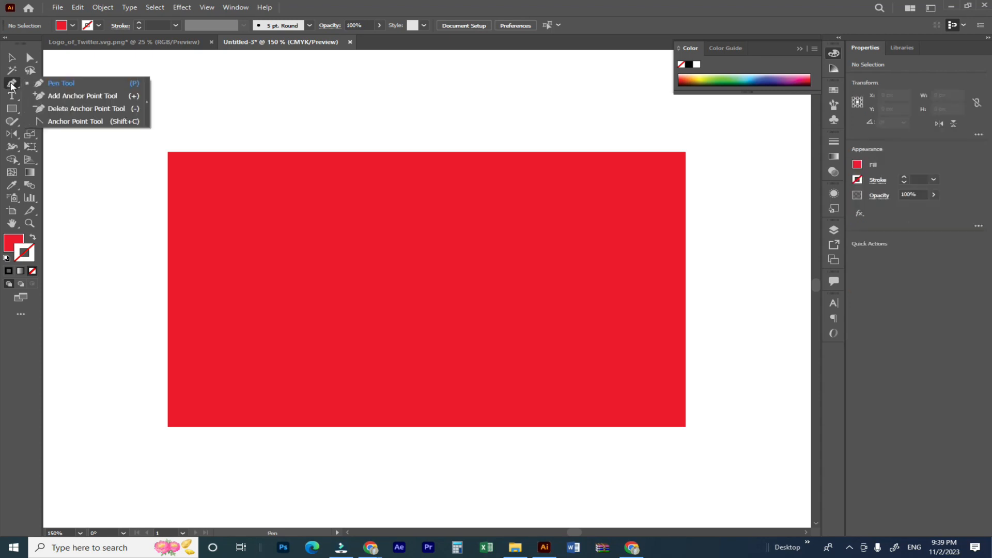
pyautogui.click(54, 102)
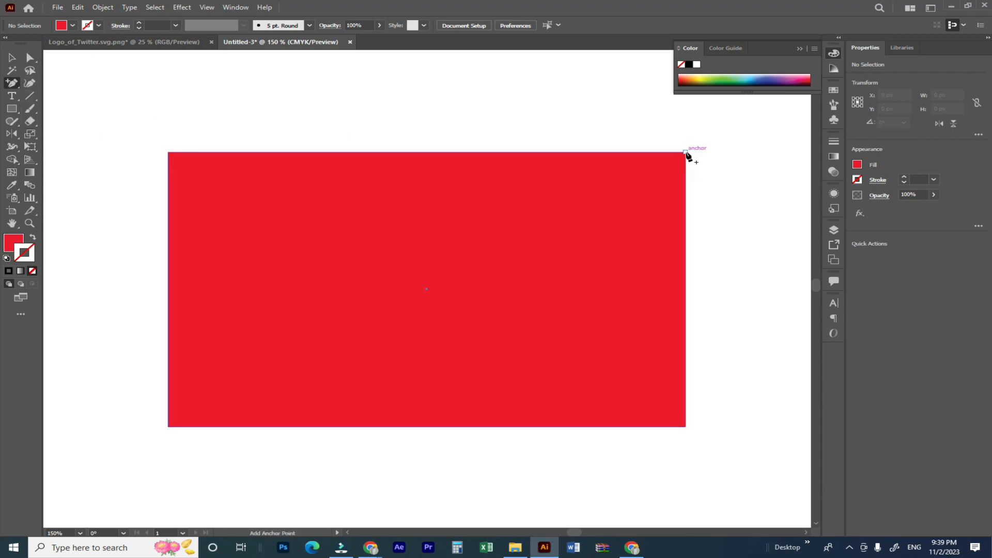
pyautogui.click(427, 153)
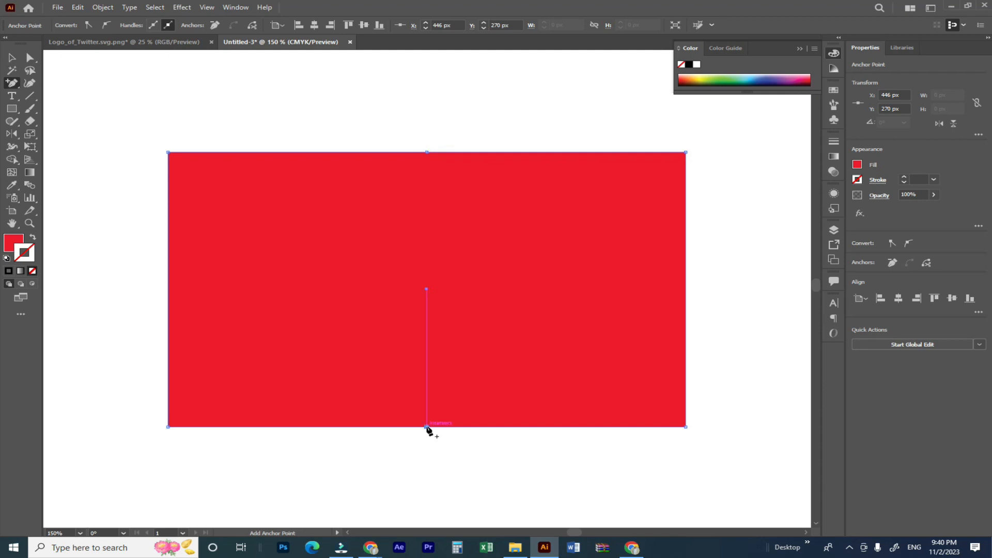
pyautogui.click(11, 57)
pyautogui.click(367, 131)
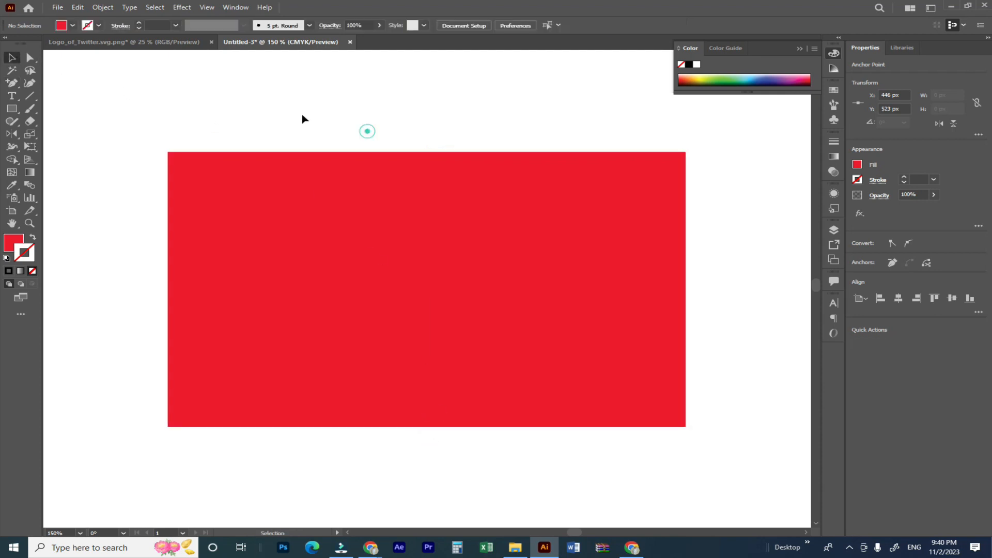
pyautogui.click(423, 158)
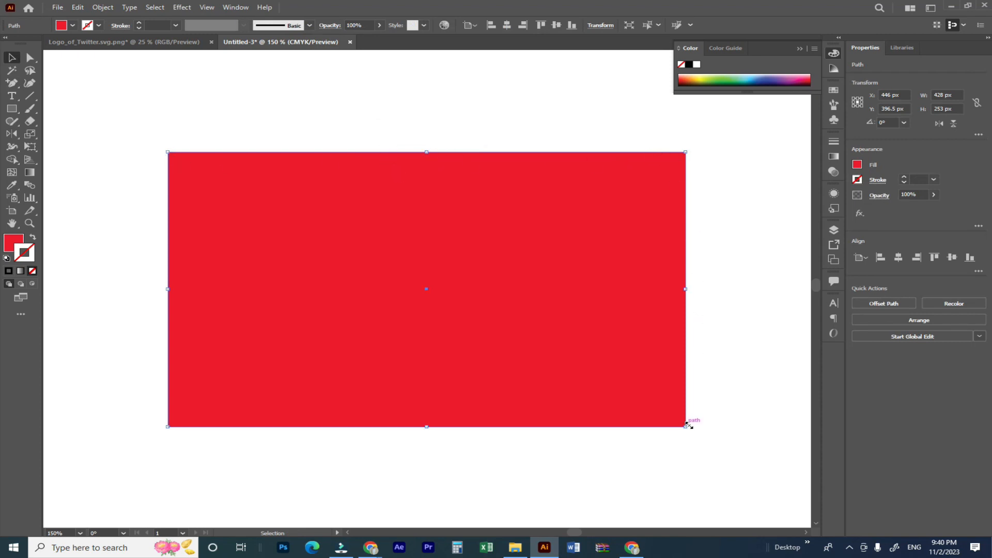
pyautogui.click(104, 93)
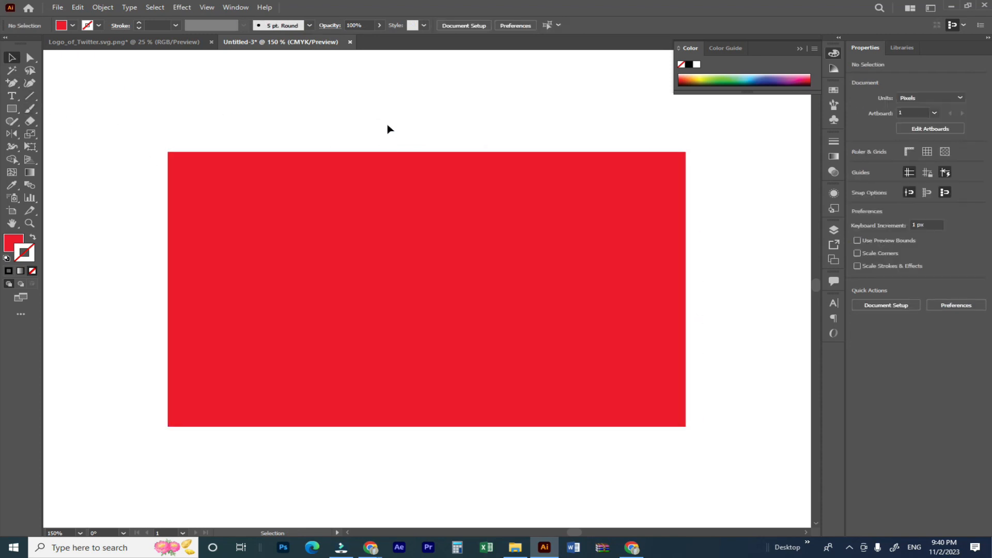
# - Paint a freehand red house-shaped outline beside the rectangle with the Paintbrush tool
pyautogui.hotkey('ctrl', '-')
pyautogui.hotkey('ctrl', '-')
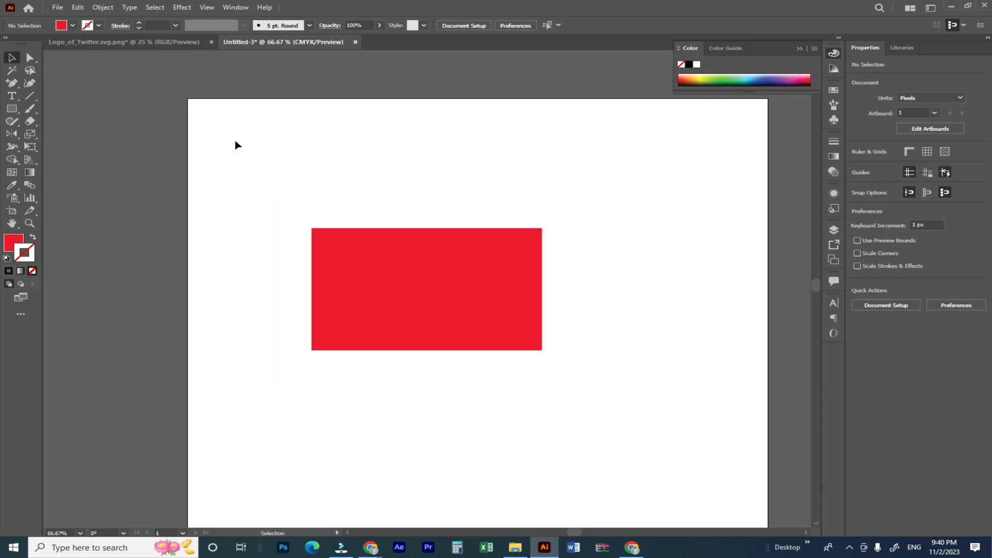
pyautogui.click(29, 109)
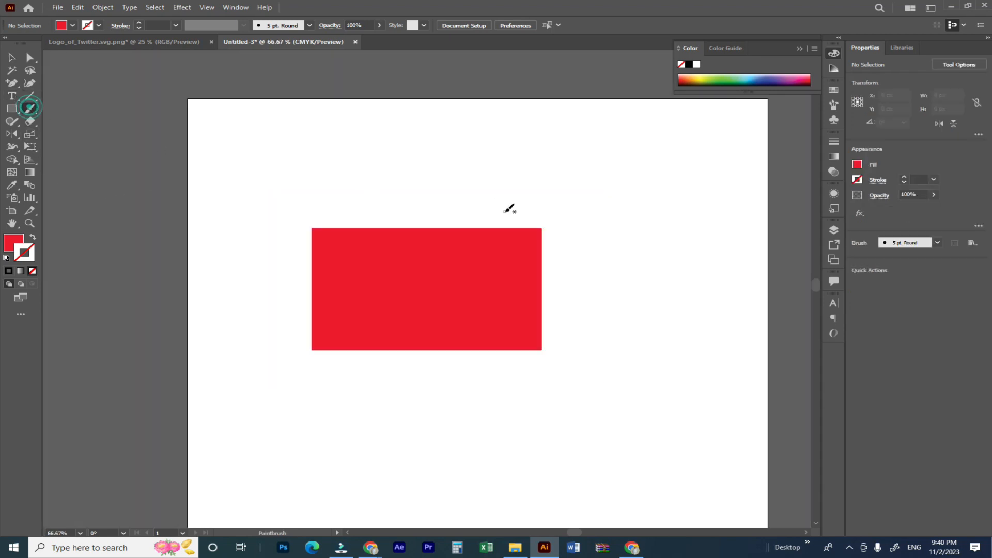
pyautogui.moveTo(608, 289)
pyautogui.mouseDown()
pyautogui.moveTo(639, 235)
pyautogui.moveTo(695, 281)
pyautogui.moveTo(694, 329)
pyautogui.moveTo(607, 331)
pyautogui.moveTo(602, 289)
pyautogui.mouseUp()
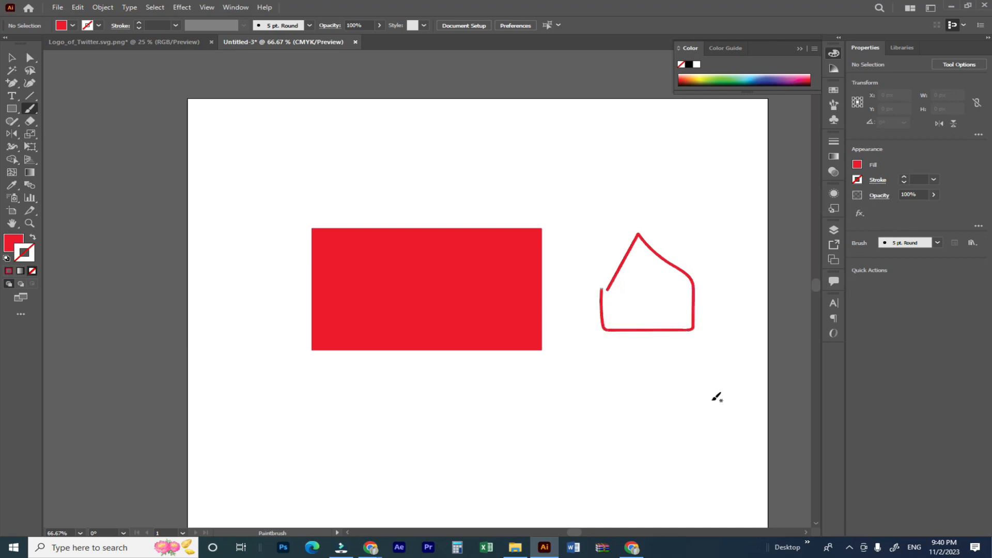
# - Swap fill and stroke, and paint a freehand arrowhead outline with a notched base below and right of the rectangle
pyautogui.hotkey('shift', 'x')
pyautogui.moveTo(649, 421); pyautogui.dragTo(655, 288)
pyautogui.moveTo(504, 321)
pyautogui.mouseDown()
pyautogui.moveTo(527, 290)
pyautogui.moveTo(565, 277)
pyautogui.moveTo(618, 328)
pyautogui.moveTo(627, 390)
pyautogui.moveTo(570, 339)
pyautogui.moveTo(518, 398)
pyautogui.moveTo(504, 320)
pyautogui.mouseUp()
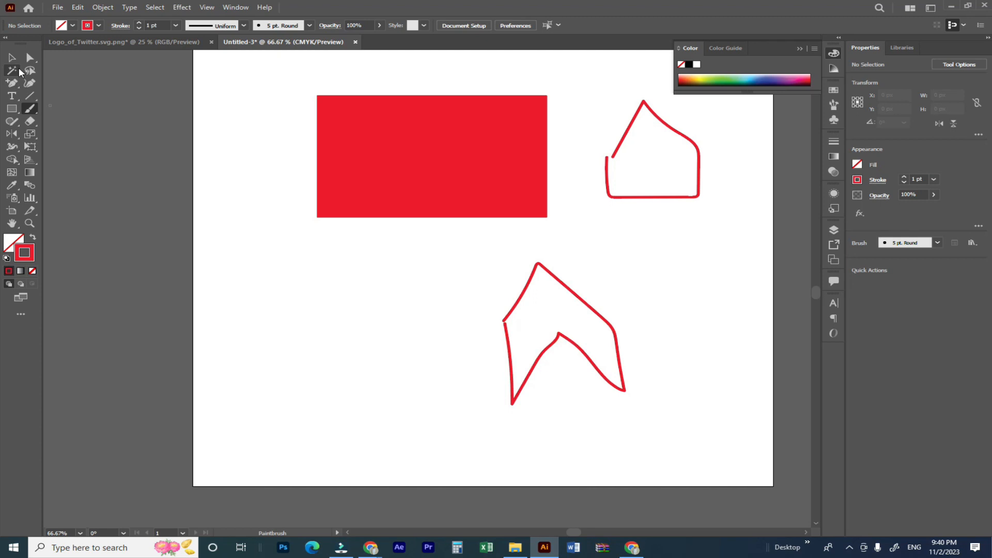
# - Raise only the anchor point at the middle of the rectangle's top edge to Y 130 px, forming a pointed roof
pyautogui.click(30, 57)
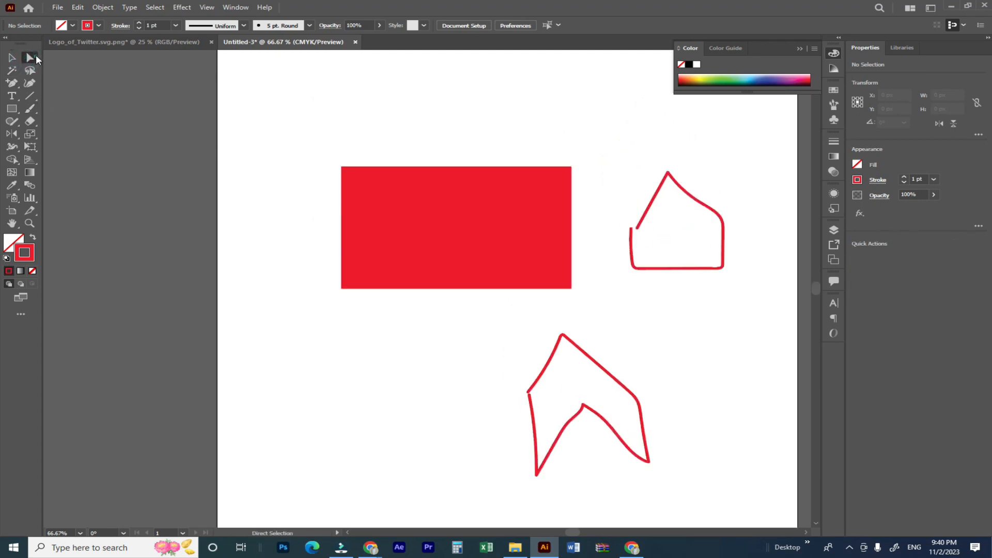
pyautogui.click(459, 132)
pyautogui.moveTo(439, 126); pyautogui.dragTo(481, 313)
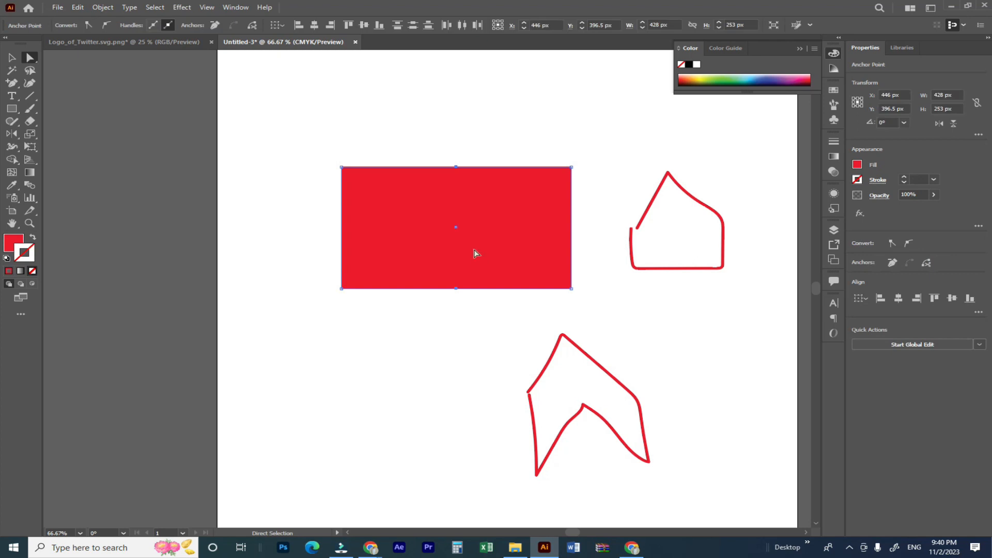
pyautogui.click(424, 107)
pyautogui.moveTo(438, 128); pyautogui.dragTo(480, 313)
pyautogui.click(478, 310)
pyautogui.moveTo(437, 138); pyautogui.dragTo(468, 182)
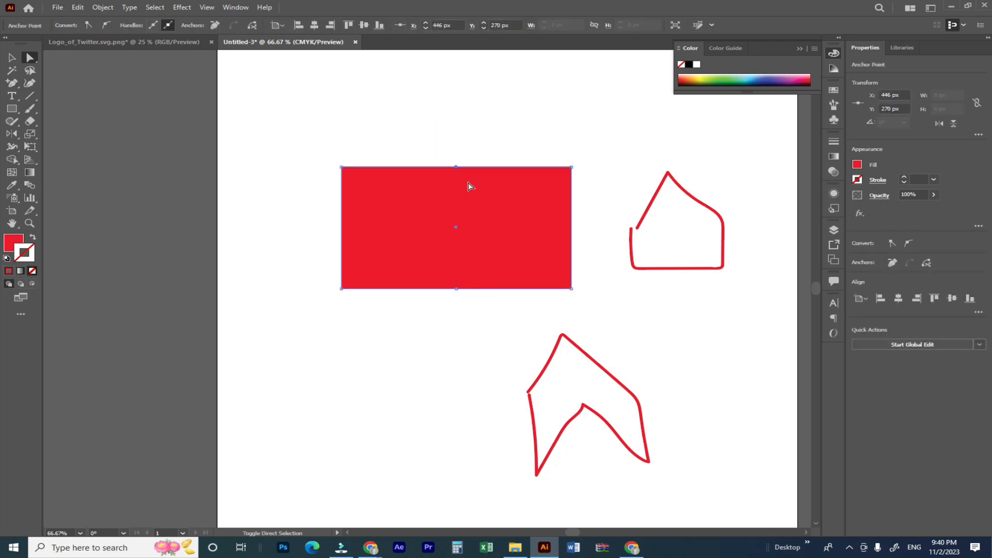
pyautogui.hotkey('shift', 'Up')
pyautogui.hotkey('shift', 'Up')
pyautogui.hotkey('shift', 'Up')
pyautogui.hotkey('shift', 'Up')
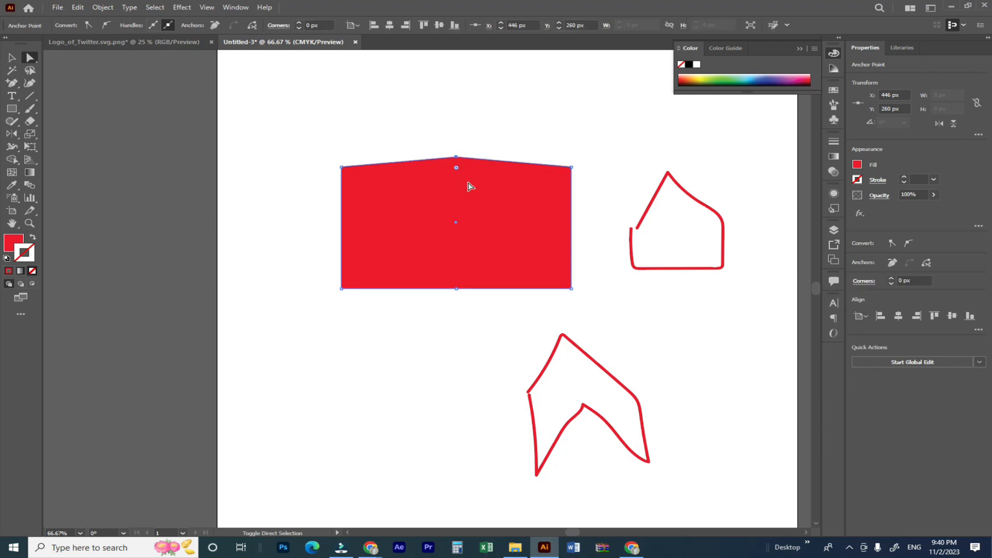
pyautogui.hotkey('shift', 'Up')
pyautogui.hotkey('shift', 'Up')
pyautogui.hotkey('shift', 'Up')
pyautogui.hotkey('shift', 'Up')
pyautogui.hotkey('shift', 'Up')
pyautogui.hotkey('shift', 'Up')
pyautogui.hotkey('shift', 'Up')
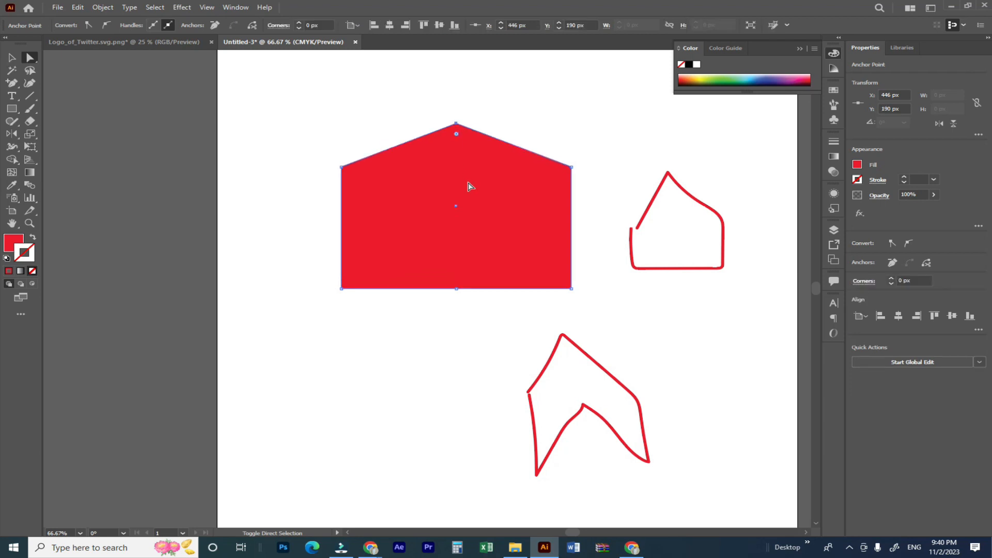
pyautogui.hotkey('shift', 'Up')
pyautogui.hotkey('shift', 'Up')
pyautogui.hotkey('shift', 'Up')
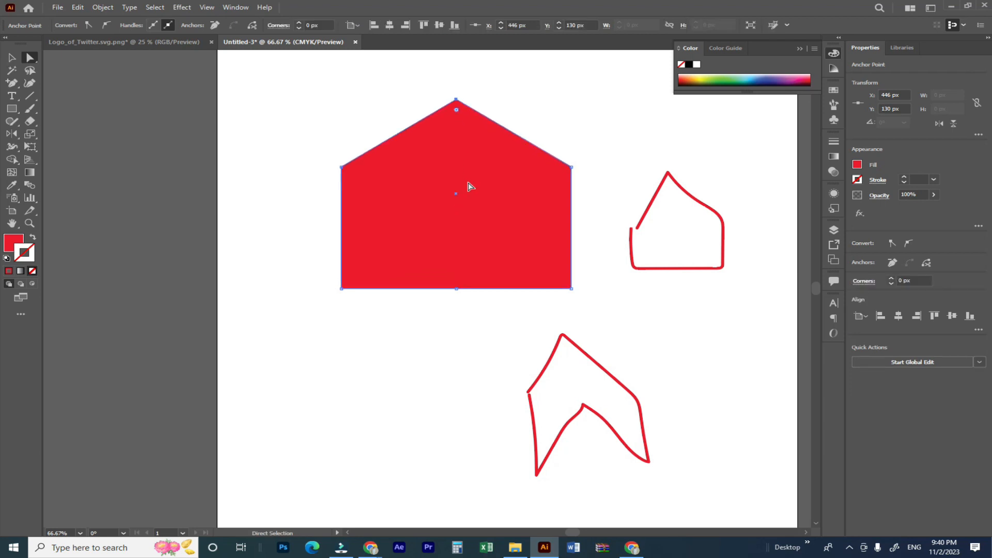
# - Raise the anchor point at the middle of the shape's bottom edge to Y 323 px, forming a V-shaped notch, and deselect the shape
pyautogui.click(498, 310)
pyautogui.moveTo(434, 310); pyautogui.dragTo(486, 277)
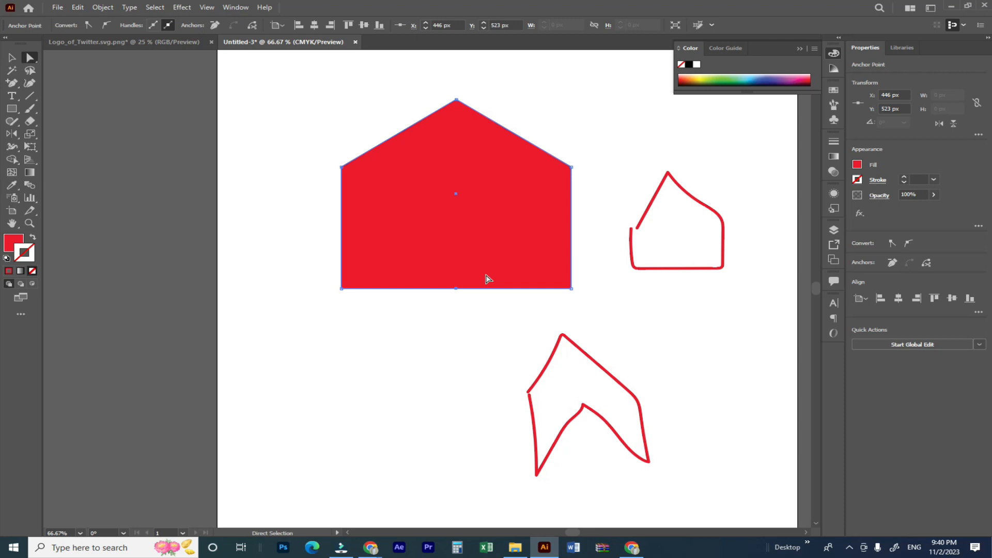
pyautogui.press('shift')
pyautogui.hotkey('shift', 'Up')
pyautogui.hotkey('shift', 'Up')
pyautogui.hotkey('shift', 'Up')
pyautogui.hotkey('shift', 'Up')
pyautogui.hotkey('shift', 'Up')
pyautogui.hotkey('shift', 'Up')
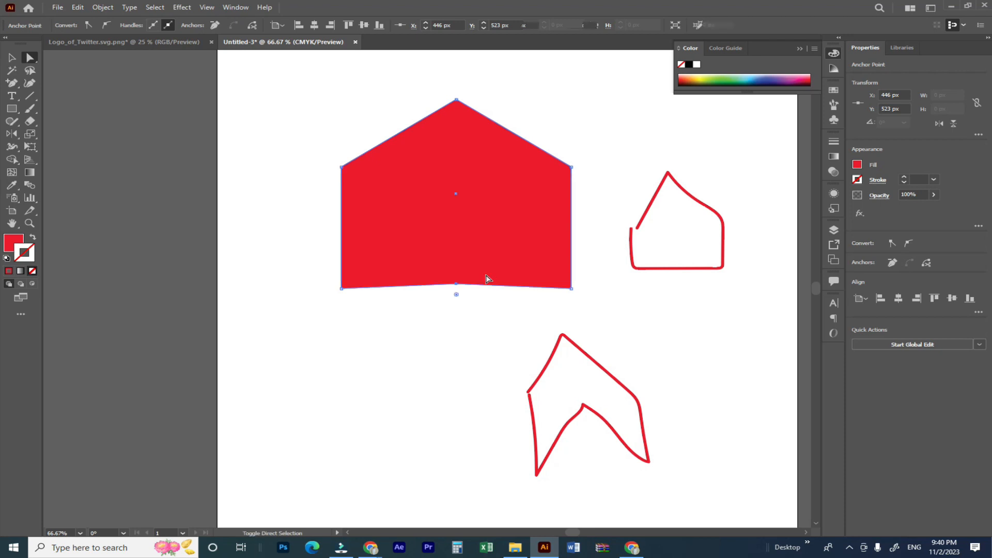
pyautogui.hotkey('shift', 'Up')
pyautogui.hotkey('shift', 'Up')
pyautogui.hotkey('shift', 'Up')
pyautogui.hotkey('shift', 'Up')
pyautogui.hotkey('shift', 'Up')
pyautogui.hotkey('shift', 'Up')
pyautogui.hotkey('shift', 'Up')
pyautogui.hotkey('shift', 'Up')
pyautogui.hotkey('shift', 'Up')
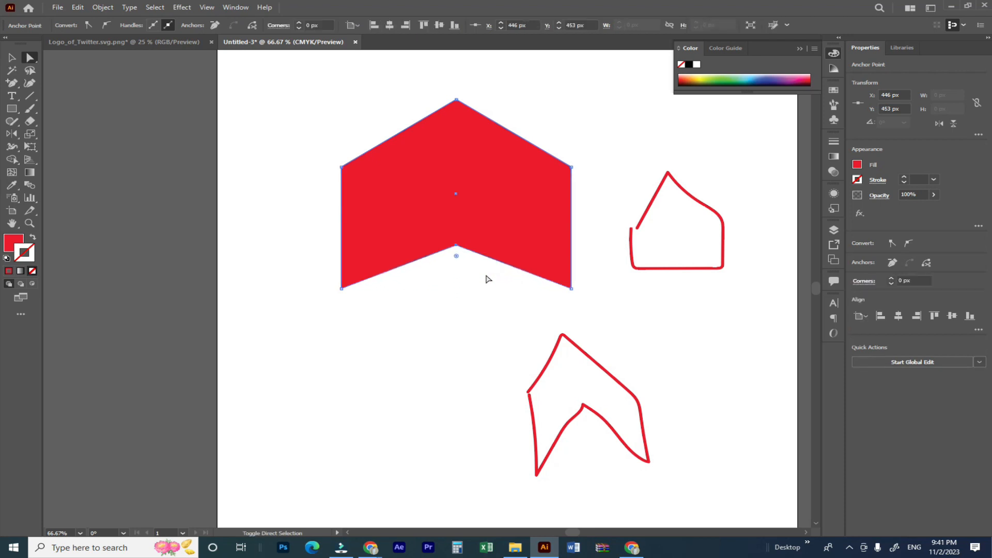
pyautogui.hotkey('shift', 'Up')
pyautogui.hotkey('shift', 'Up')
pyautogui.hotkey('shift', 'Up')
pyautogui.hotkey('shift', 'Up')
pyautogui.hotkey('shift', 'Up')
pyautogui.hotkey('shift', 'Up')
pyautogui.hotkey('shift', 'Up')
pyautogui.hotkey('shift', 'Up')
pyautogui.hotkey('shift', 'Up')
pyautogui.hotkey('shift', 'Up')
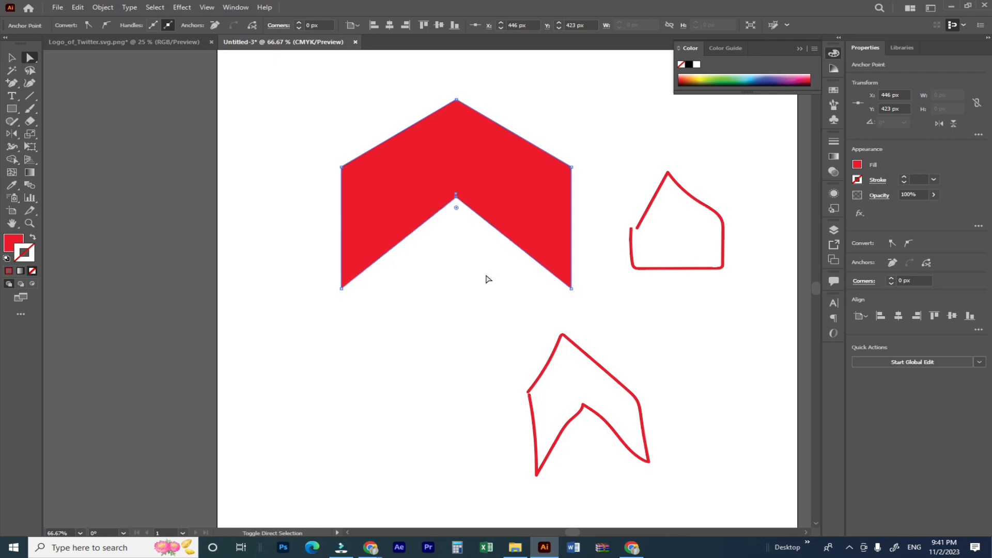
pyautogui.click(11, 57)
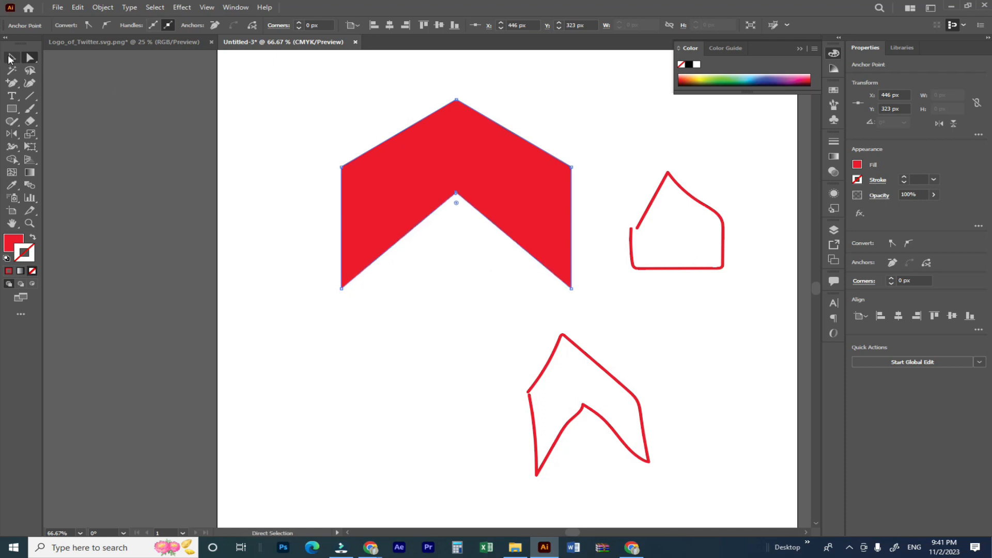
pyautogui.click(277, 106)
pyautogui.click(388, 203)
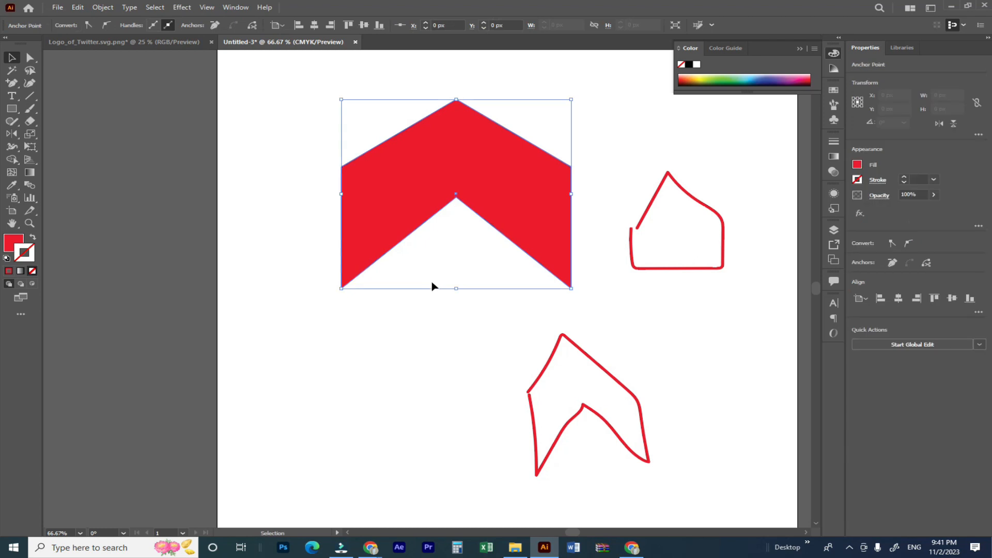
pyautogui.click(427, 296)
# - Undo the last few upward moves of the bottom notch's anchor point
pyautogui.hotkey('ctrl', 'z')
pyautogui.hotkey('ctrl', 'z')
pyautogui.hotkey('ctrl', 'z')
# - Draw a red square of about 348 by 348 px below the notched shape, centred near X 267, Y 814 px
pyautogui.press('m')
pyautogui.scroll(-4, 301, 164)
pyautogui.moveTo(241, 232); pyautogui.dragTo(428, 399)
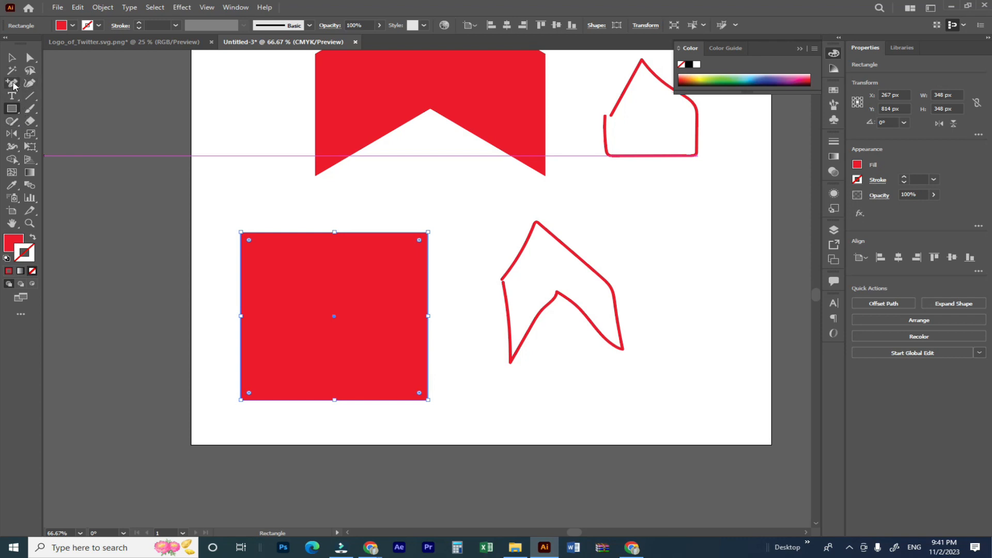
# - Remove the square's upper-right corner point with the Delete Anchor Point tool, turning it into a triangle
pyautogui.click(13, 84)
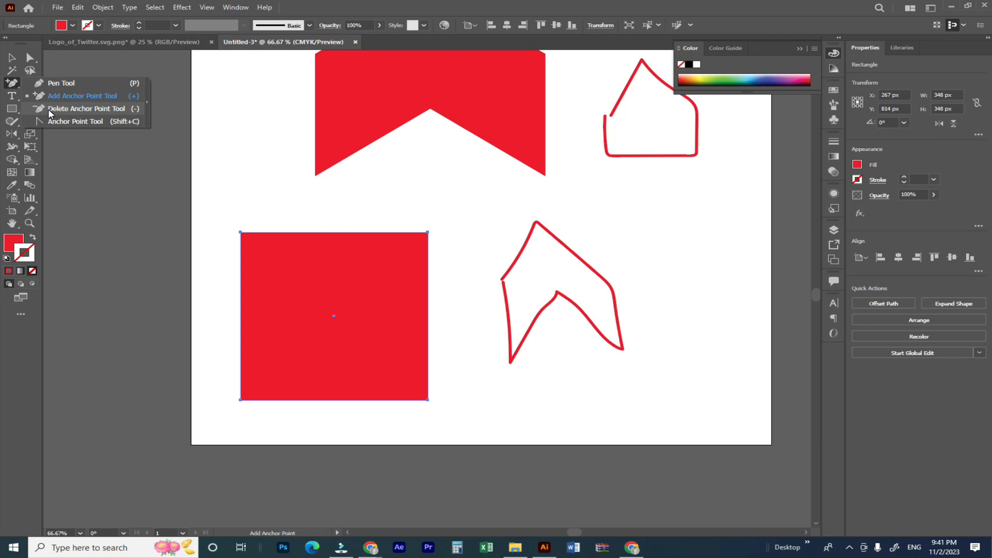
pyautogui.click(50, 108)
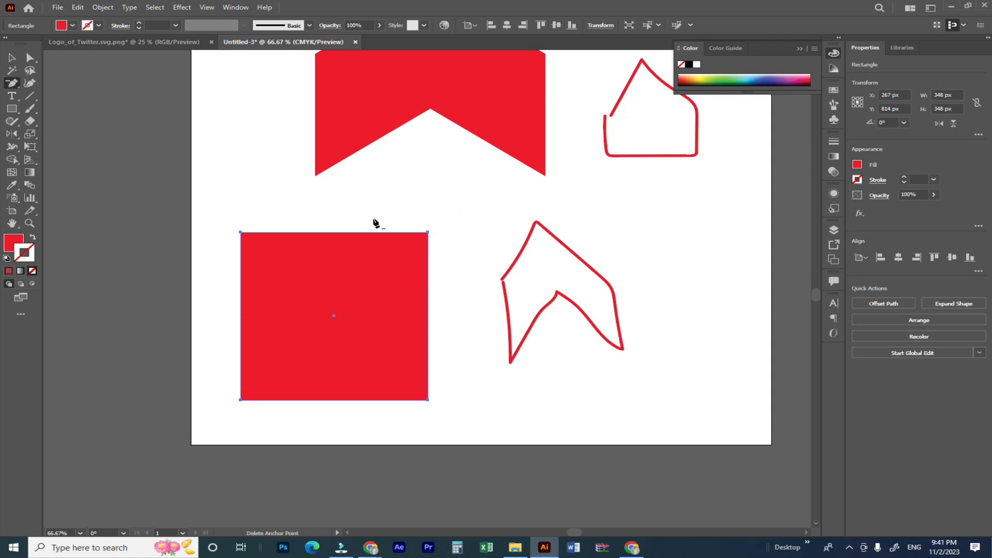
pyautogui.click(12, 83)
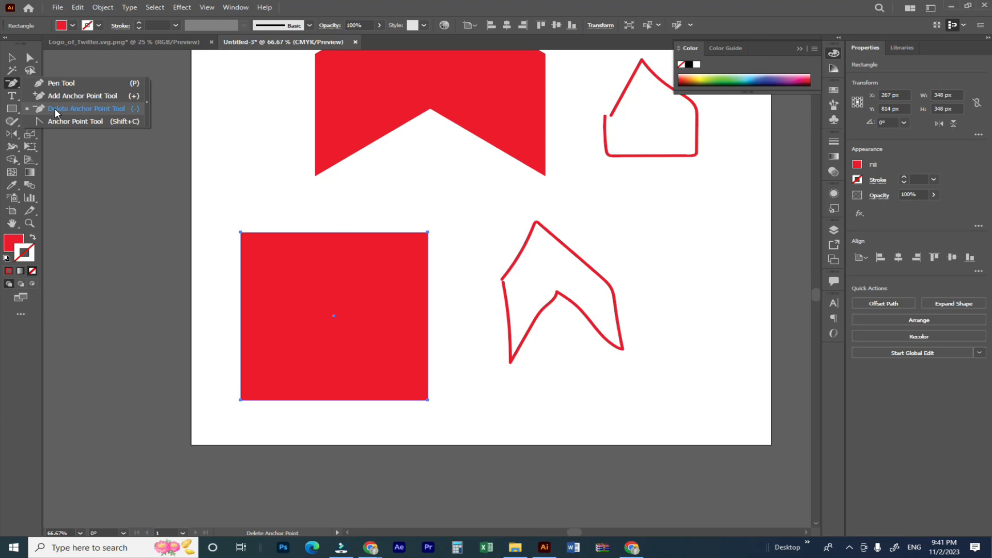
pyautogui.click(57, 110)
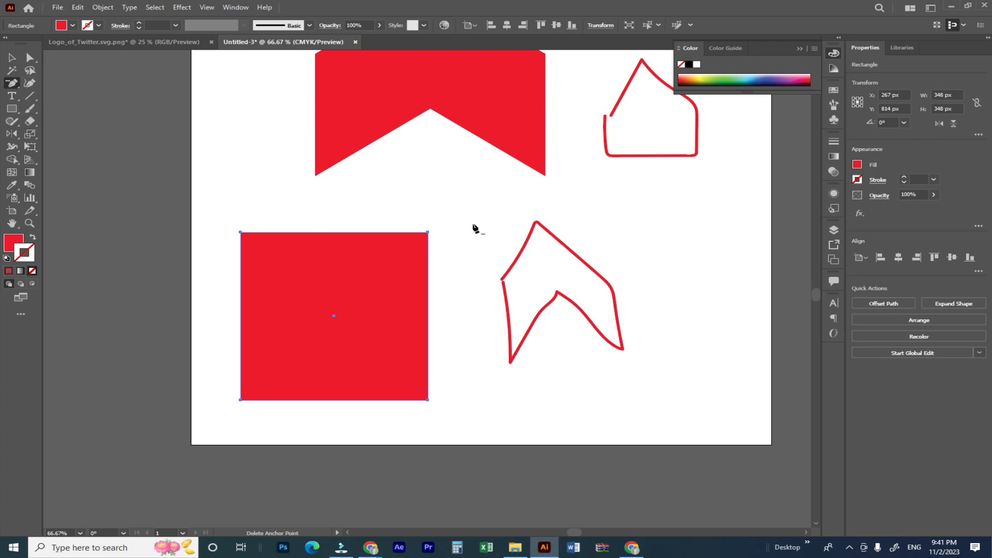
pyautogui.click(427, 233)
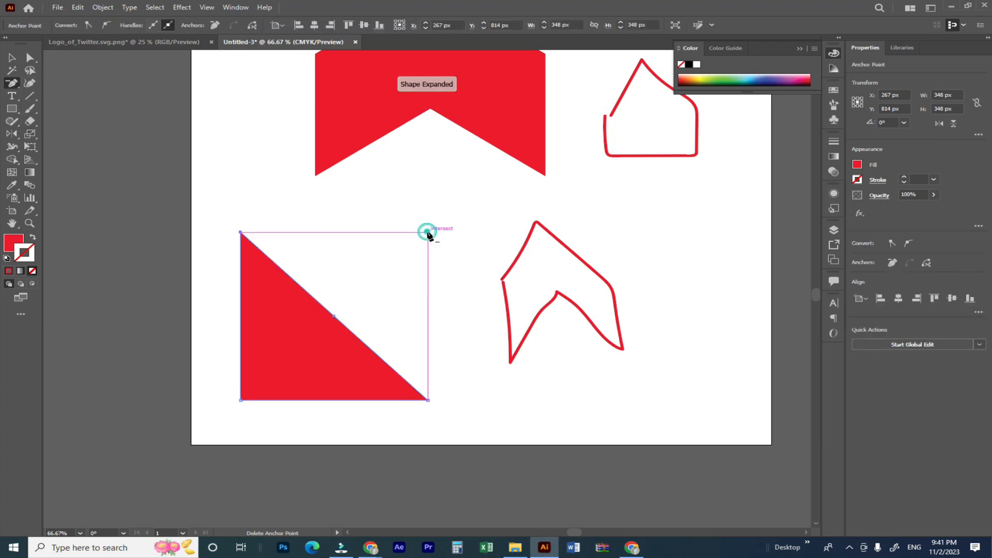
# - Move the red triangle slightly up and to the right, and deselect it
pyautogui.press('v')
pyautogui.click(294, 152)
pyautogui.moveTo(285, 290); pyautogui.dragTo(345, 253)
pyautogui.click(263, 305)
pyautogui.moveTo(413, 292); pyautogui.dragTo(372, 312)
pyautogui.click(453, 270)
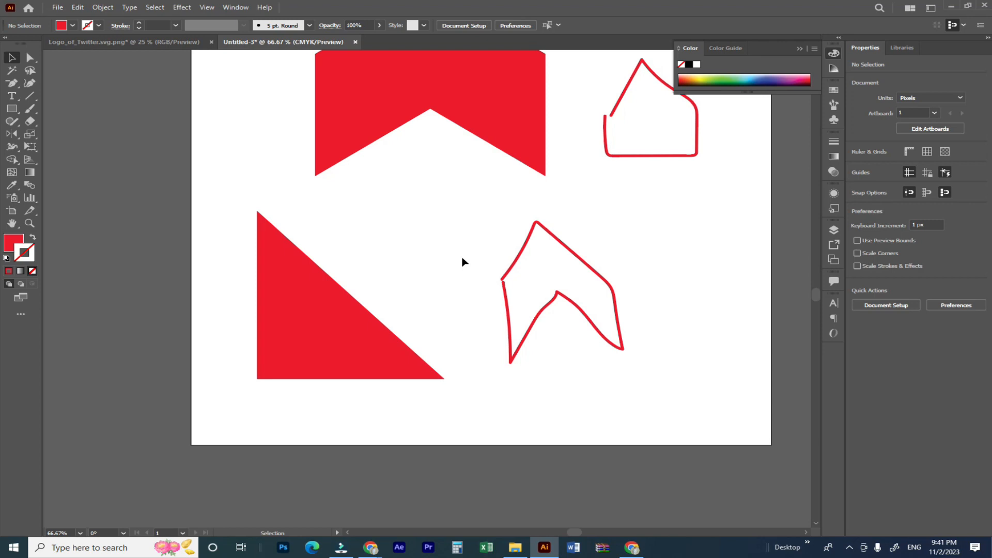
# - Delete the triangle's lower-right anchor point and give the remaining vertical line a 10 pt red stroke
pyautogui.click(11, 82)
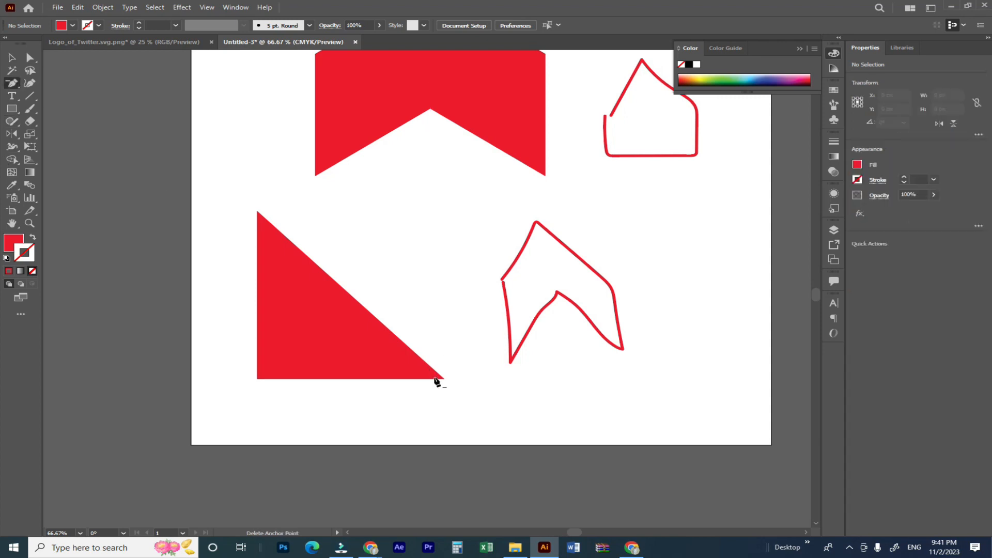
pyautogui.click(444, 379)
pyautogui.click(12, 58)
pyautogui.click(129, 136)
pyautogui.moveTo(240, 223); pyautogui.dragTo(322, 337)
pyautogui.click(917, 180)
pyautogui.scroll(10, 916, 180)
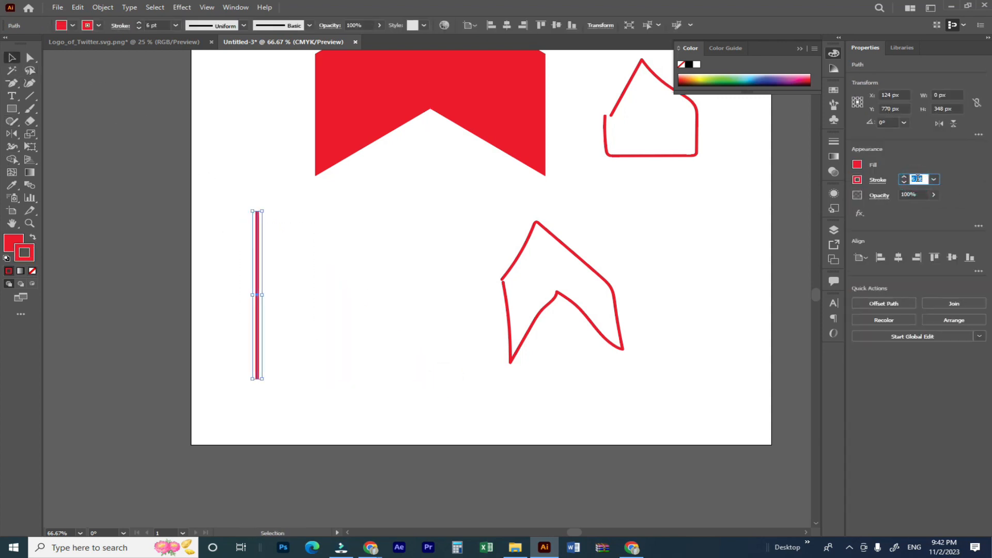
# - Delete the vertical red line left over from the triangle
pyautogui.click(379, 239)
pyautogui.moveTo(216, 224); pyautogui.dragTo(436, 366)
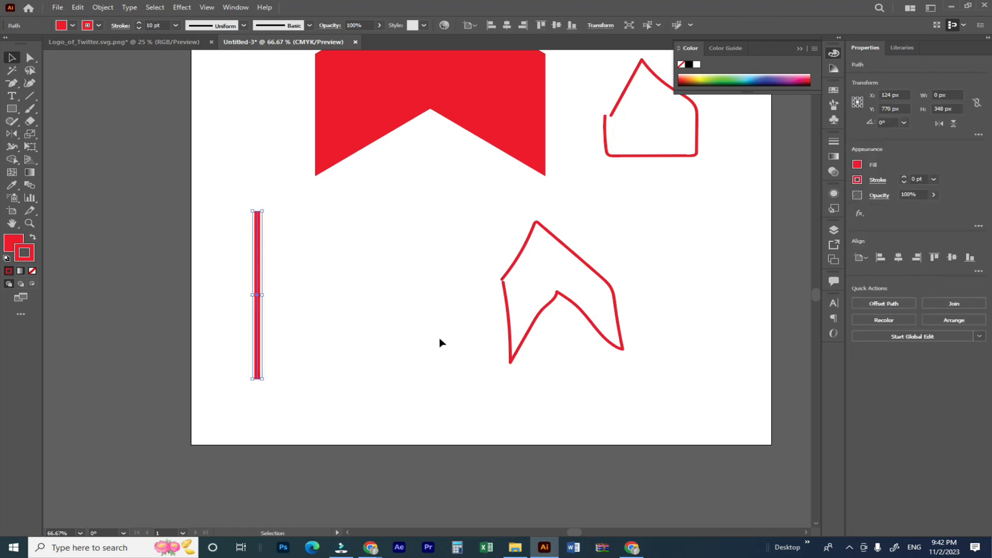
pyautogui.press('Delete')
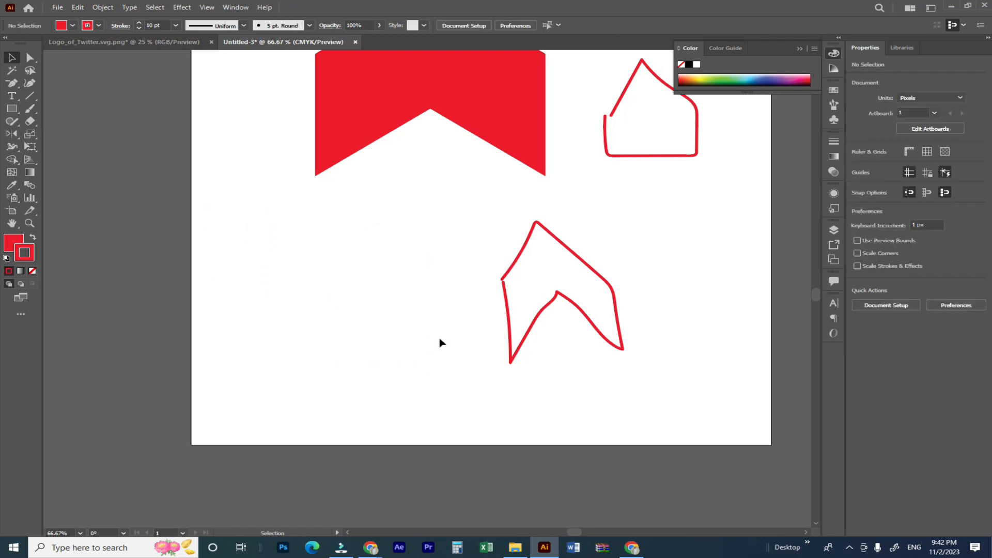
# - Draw a red circle of about 262 by 262 px below the notched shape, move it slightly down and right, and deselect it
pyautogui.click(12, 82)
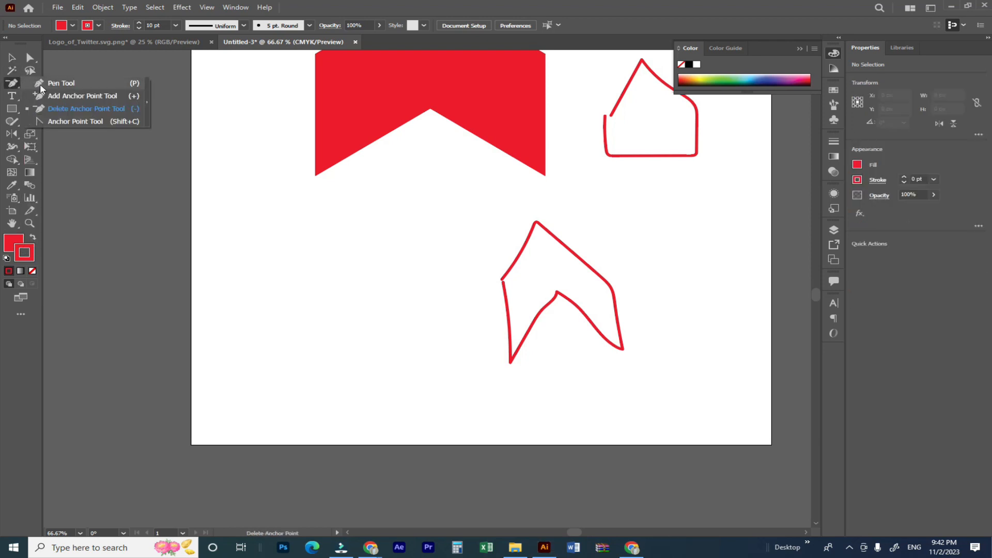
pyautogui.click(11, 58)
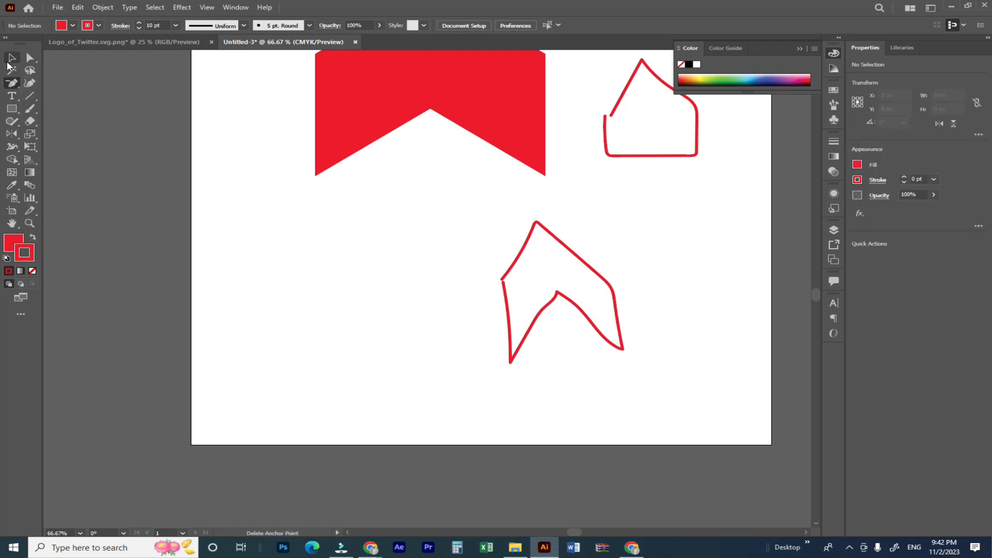
pyautogui.click(11, 108)
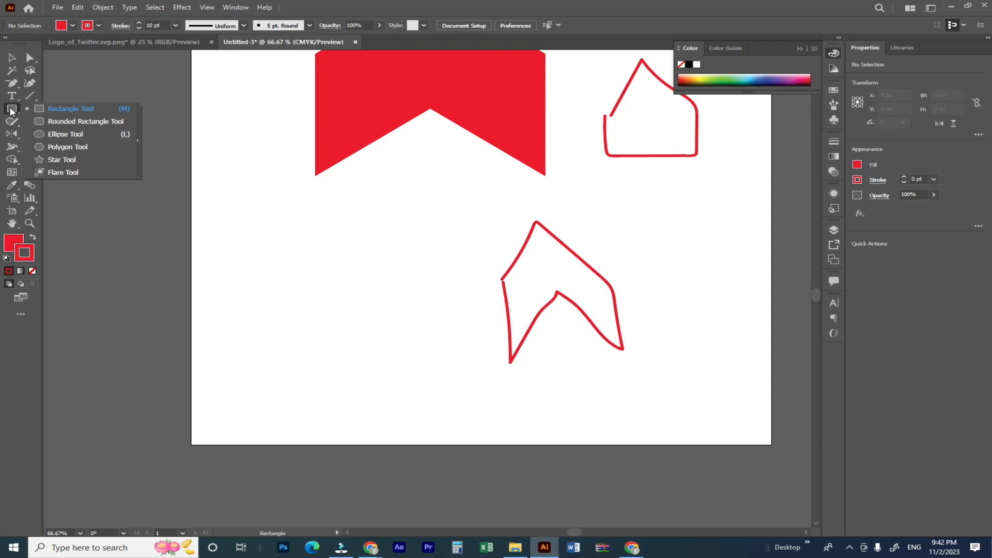
pyautogui.click(83, 135)
pyautogui.moveTo(257, 232); pyautogui.dragTo(398, 358)
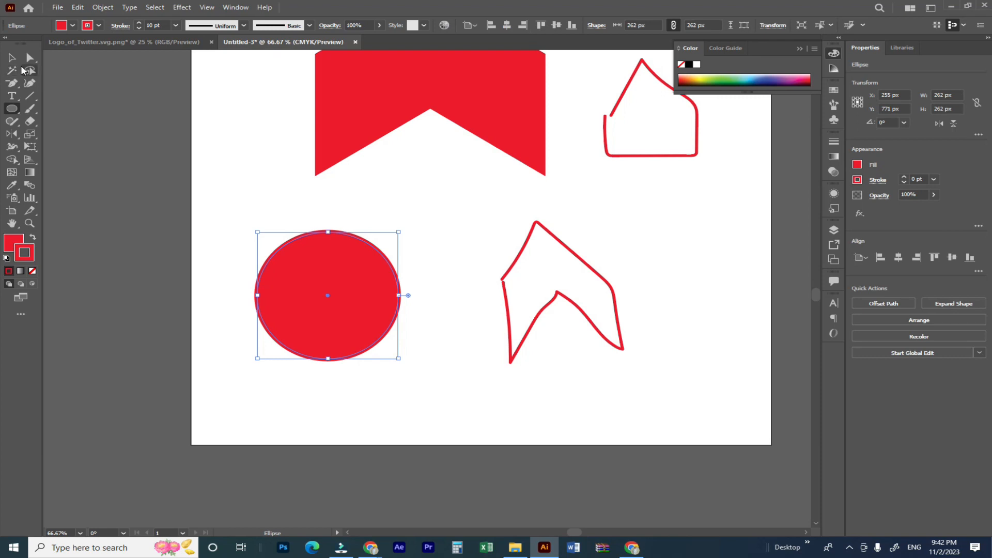
pyautogui.click(12, 59)
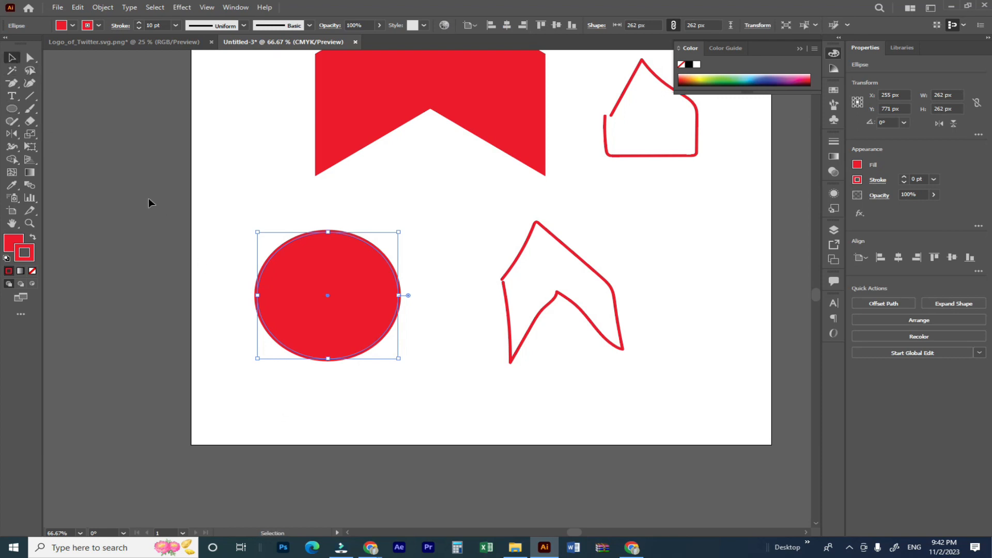
pyautogui.click(153, 212)
pyautogui.moveTo(288, 301); pyautogui.dragTo(306, 316)
pyautogui.click(239, 359)
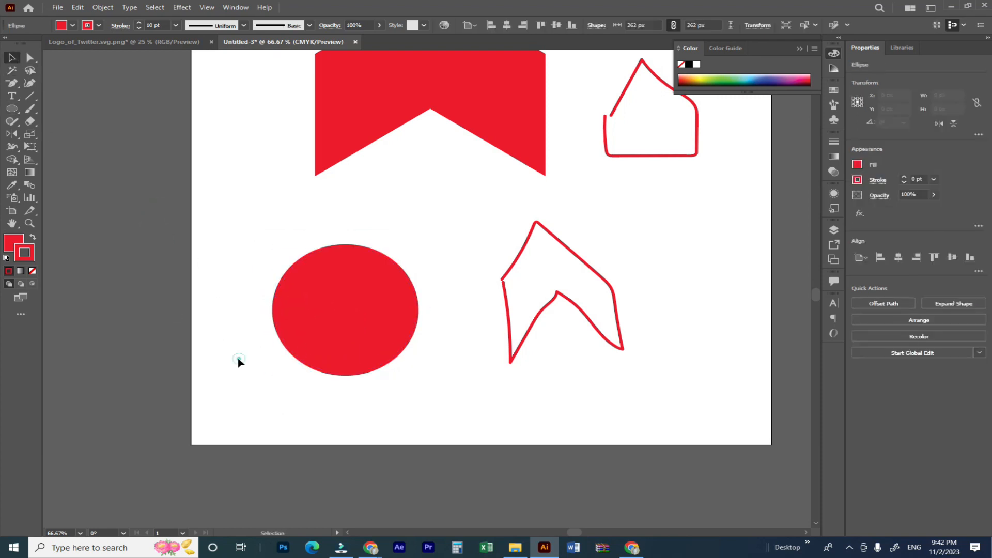
# - Try converting the red circle's top anchor point to a corner with the Anchor Point tool, and undo it
pyautogui.click(13, 84)
pyautogui.click(58, 122)
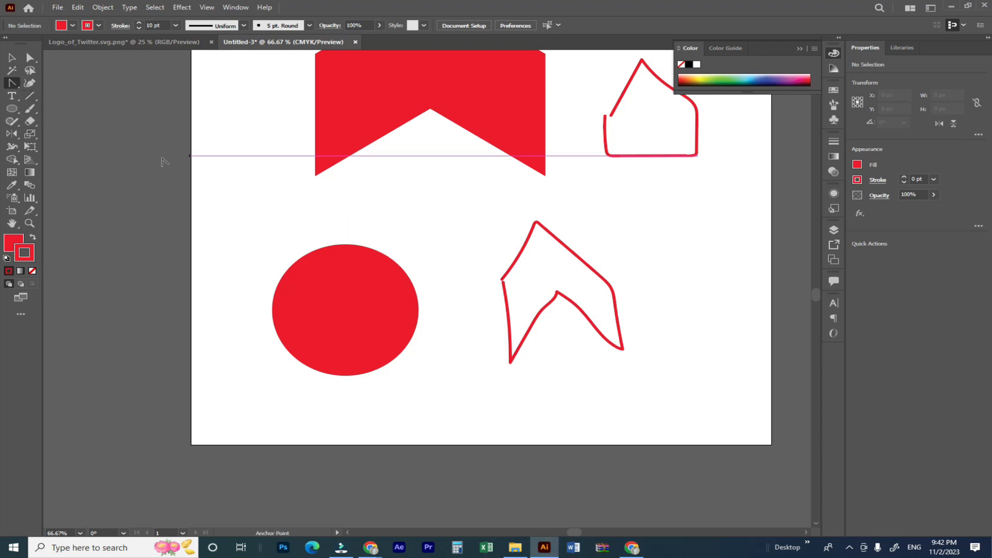
pyautogui.click(14, 94)
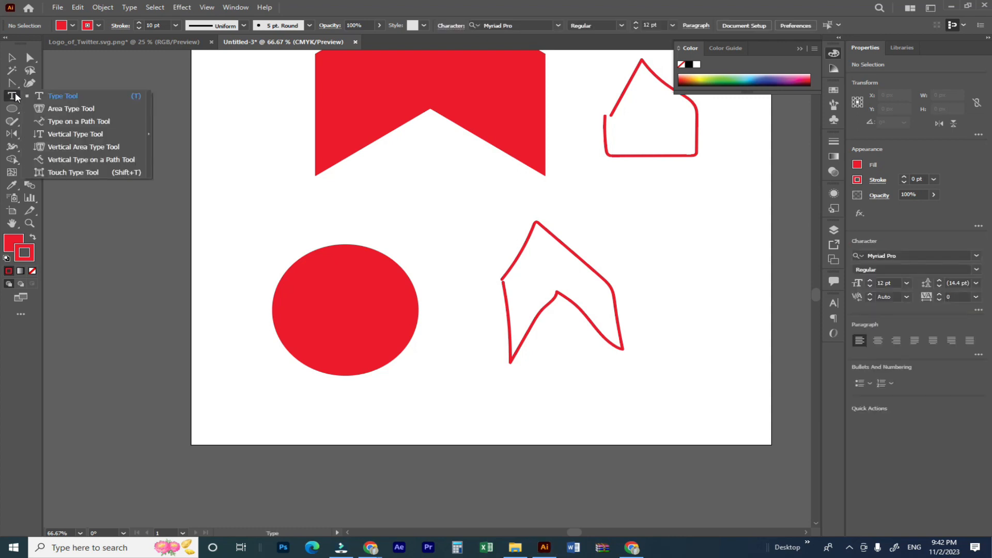
pyautogui.click(15, 88)
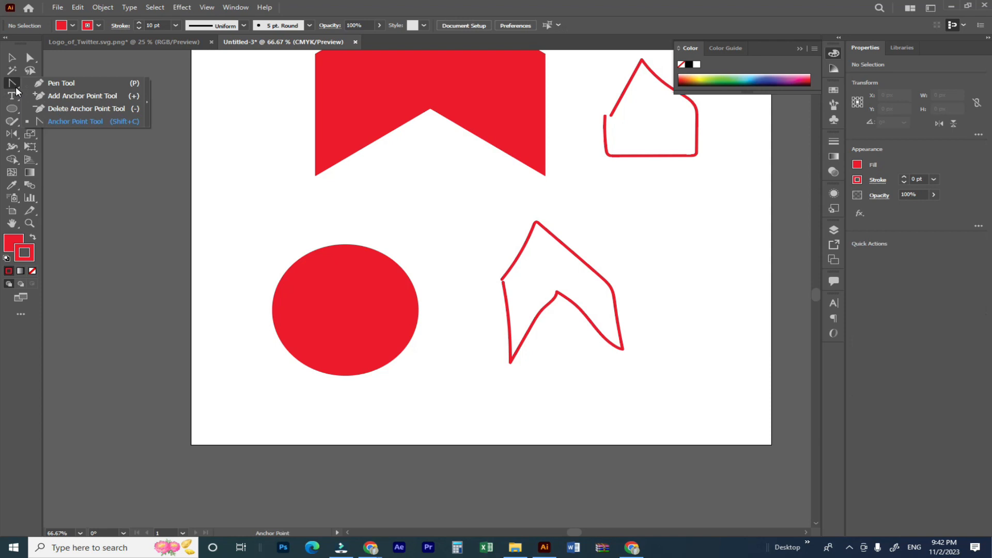
pyautogui.click(49, 121)
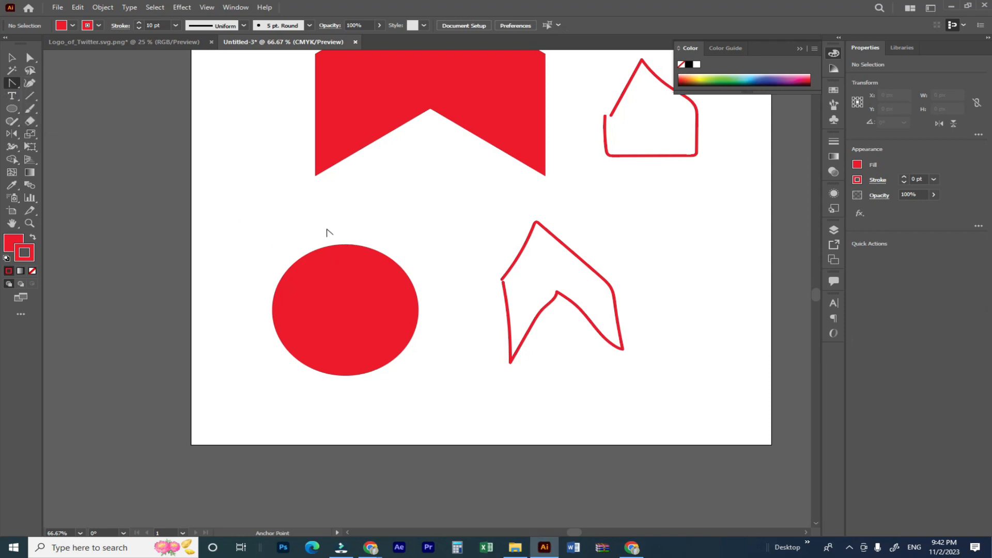
pyautogui.click(345, 247)
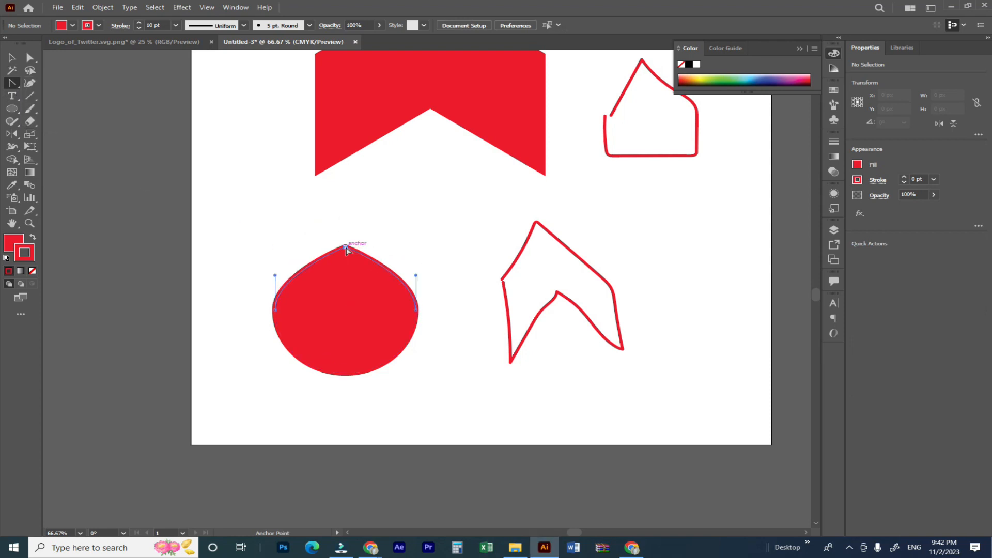
pyautogui.hotkey('ctrl', 'z')
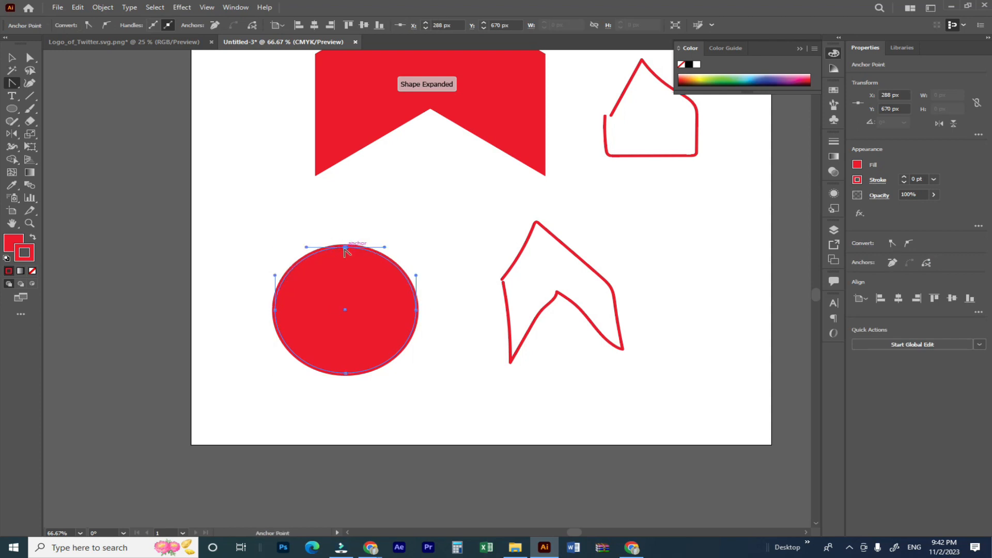
# - Convert the circle's top, bottom, left and right anchor points to corners so it becomes a diamond
pyautogui.click(345, 247)
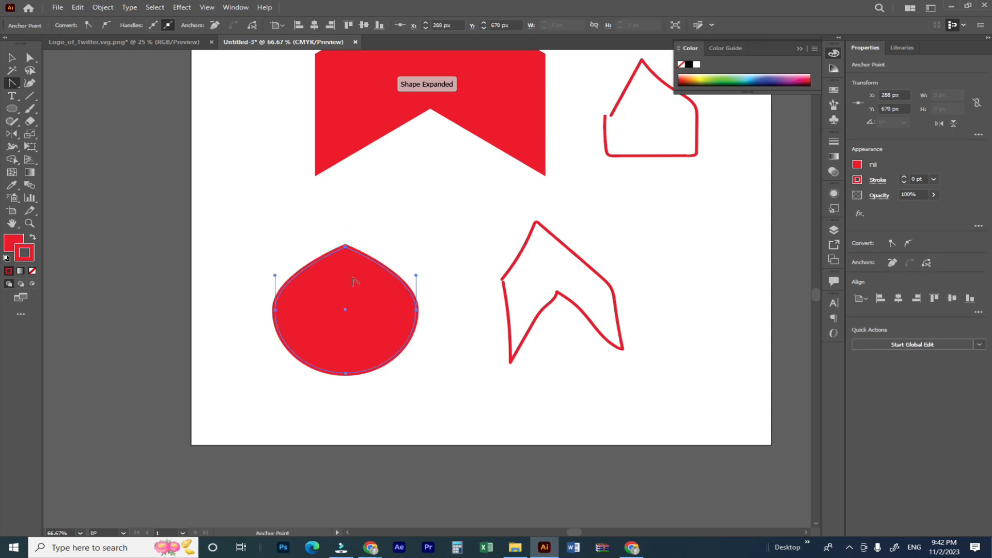
pyautogui.click(346, 374)
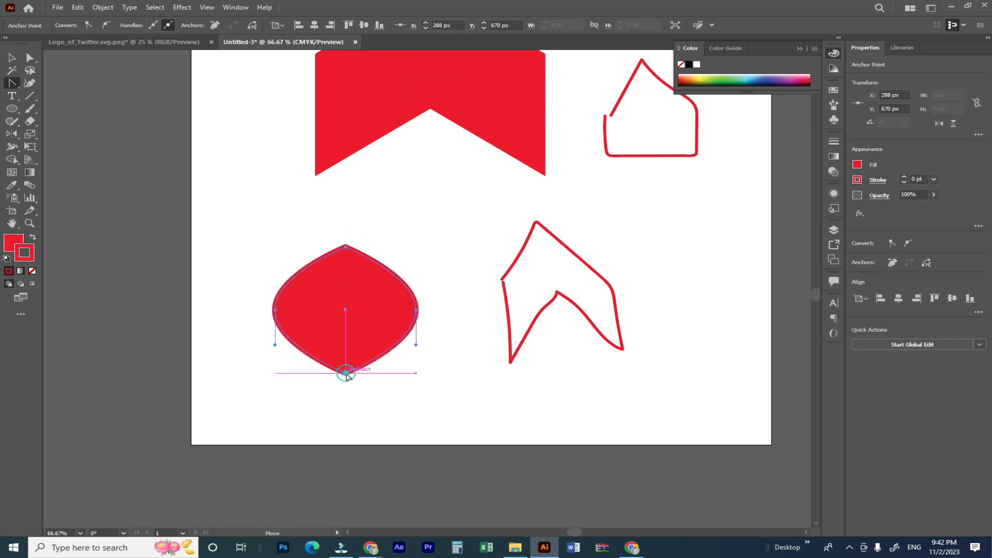
pyautogui.click(275, 309)
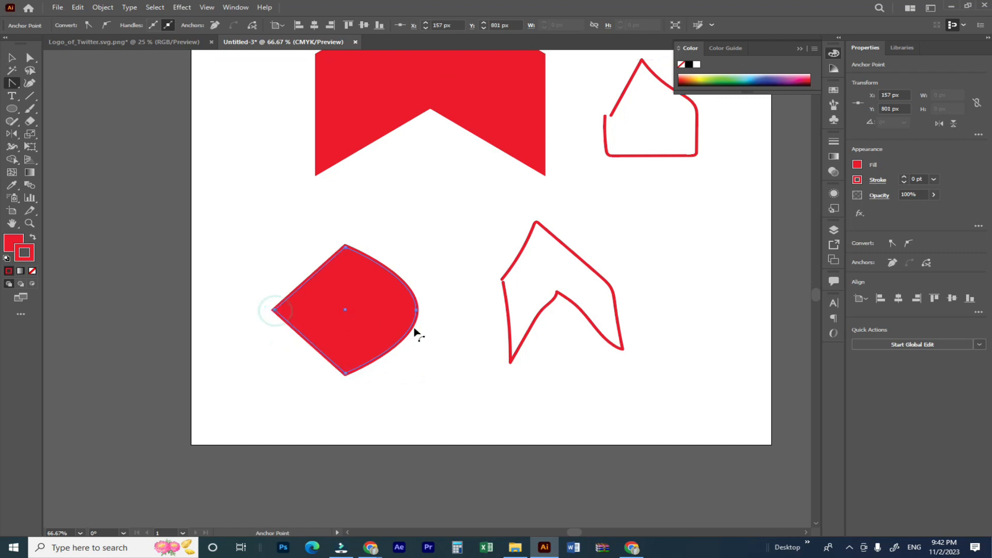
pyautogui.click(417, 310)
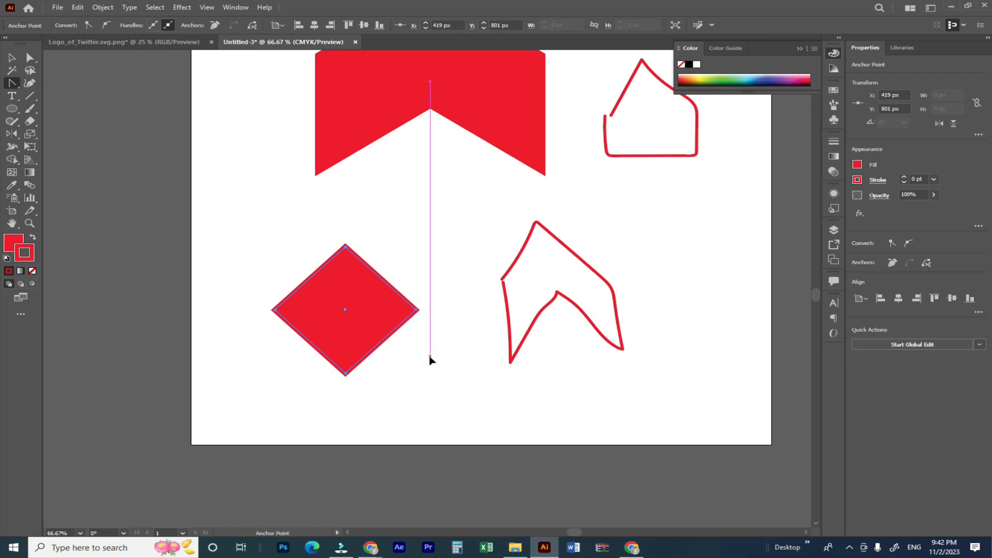
# - Undo the four corner conversions to restore the round circle
pyautogui.hotkey('ctrl', 'z')
pyautogui.hotkey('ctrl', 'z')
pyautogui.hotkey('ctrl', 'z')
pyautogui.hotkey('ctrl', 'z')
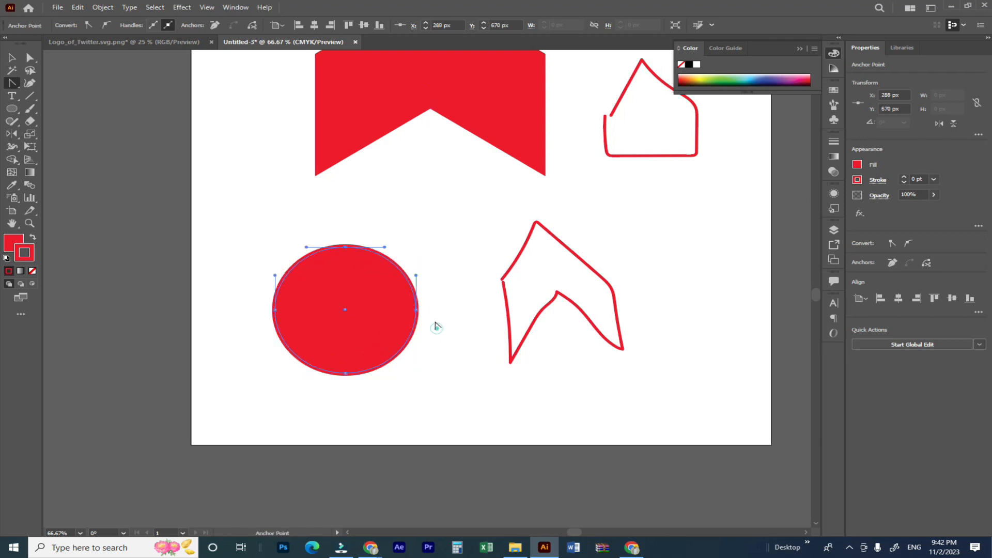
# - Convert all four anchor points of the circle to corners again, with the top and bottom first and the sides last
pyautogui.click(290, 226)
pyautogui.click(346, 247)
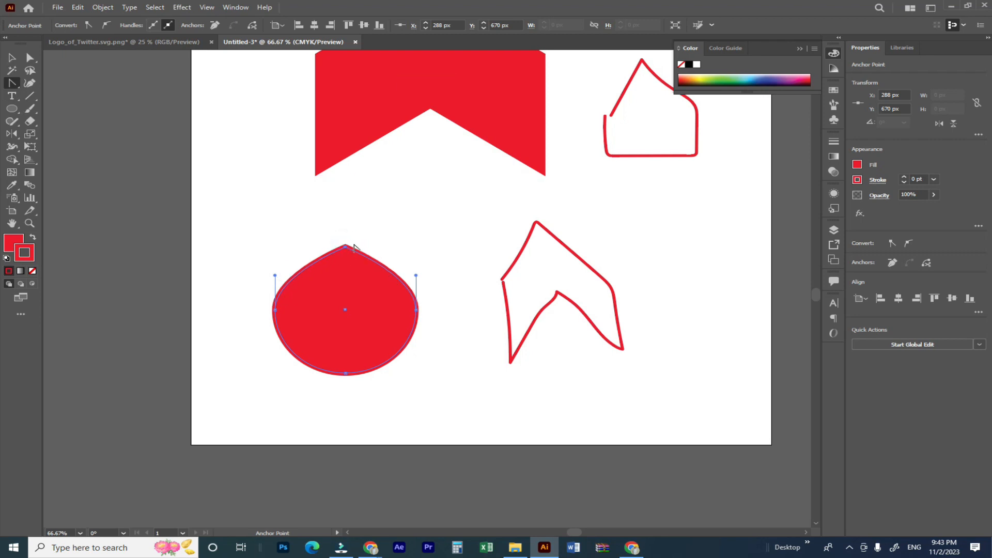
pyautogui.click(345, 373)
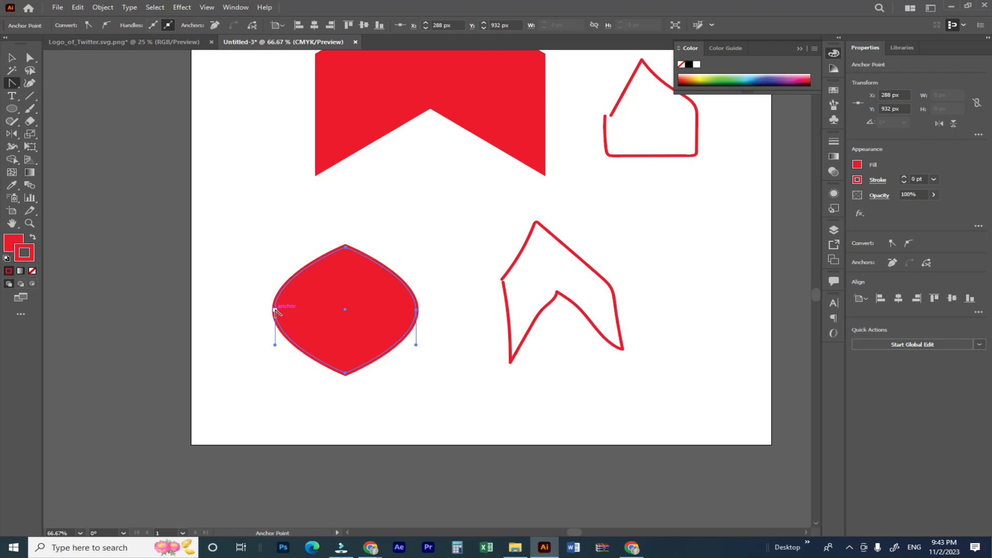
pyautogui.click(417, 310)
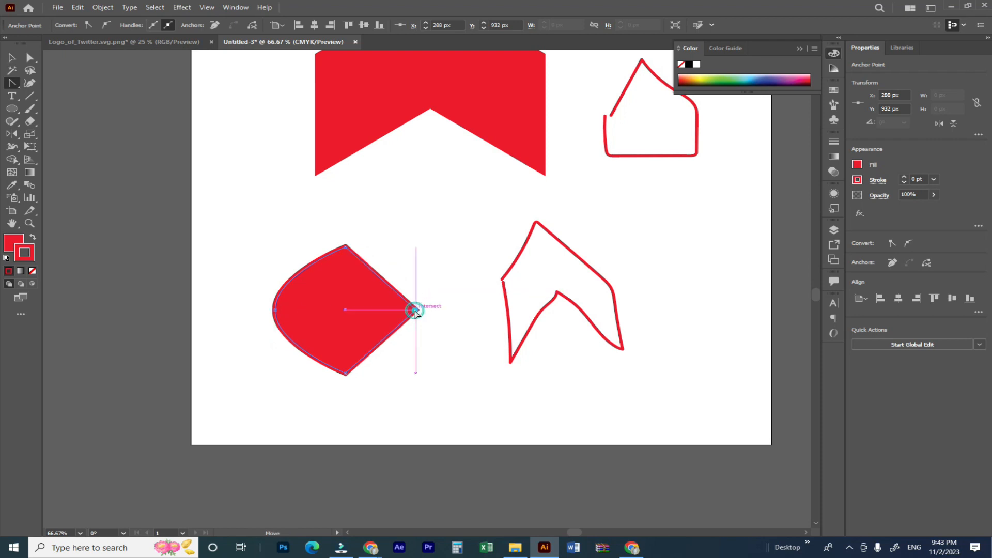
pyautogui.click(274, 310)
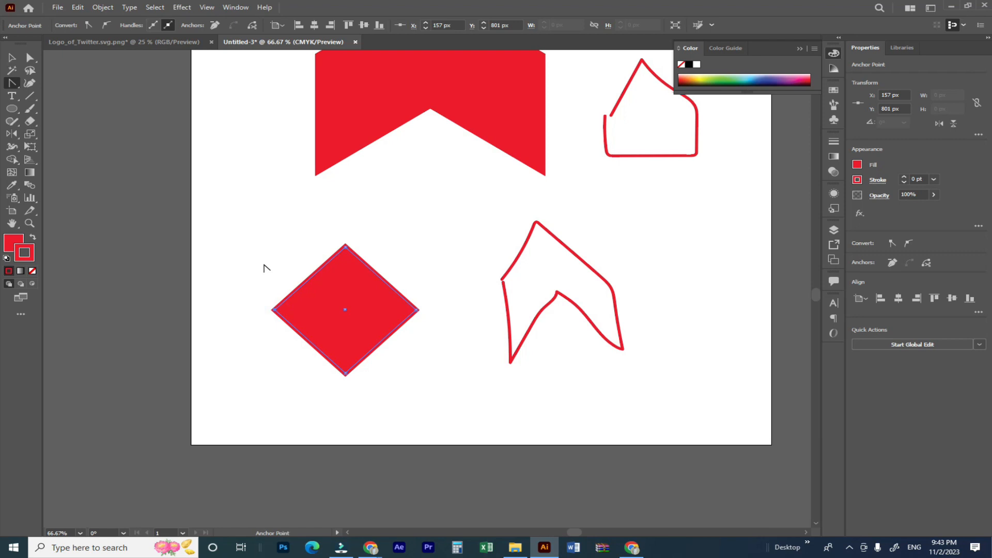
# - Undo the diamond's corner conversions and the circle's last move
pyautogui.hotkey('ctrl', 'z')
pyautogui.hotkey('ctrl', 'z')
pyautogui.hotkey('ctrl', 'z')
pyautogui.hotkey('ctrl', 'z')
pyautogui.hotkey('ctrl', 'z')
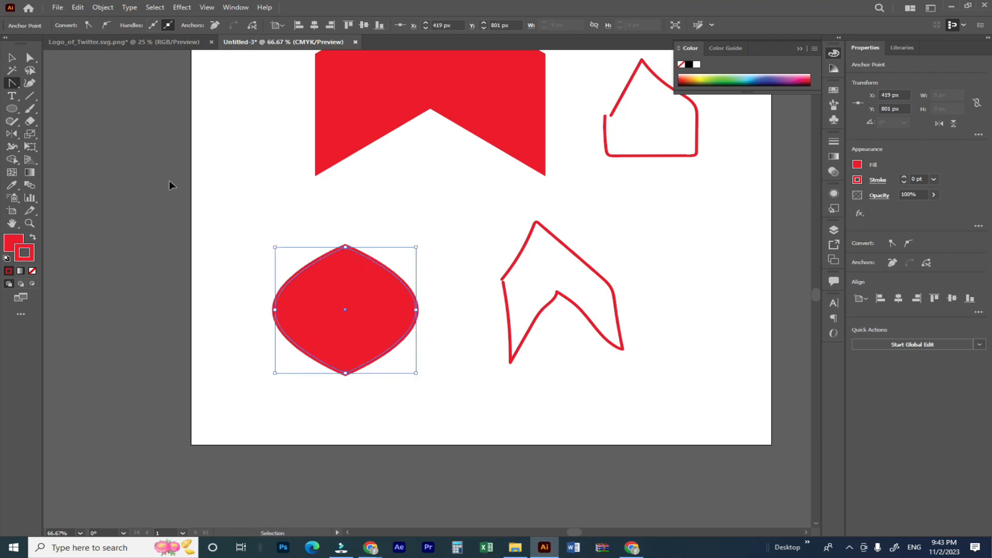
# - Convert only the circle's bottom anchor point to a corner
pyautogui.click(263, 213)
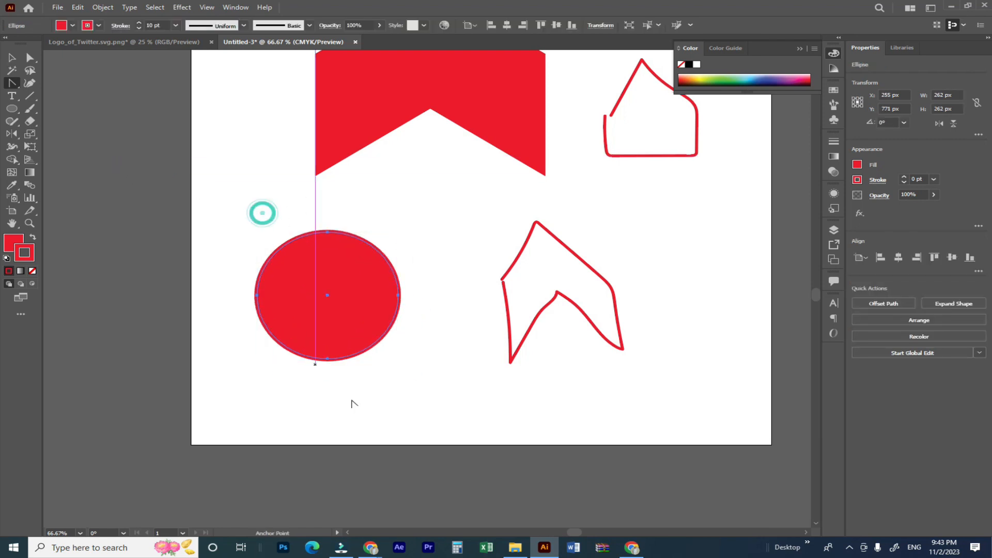
pyautogui.click(310, 366)
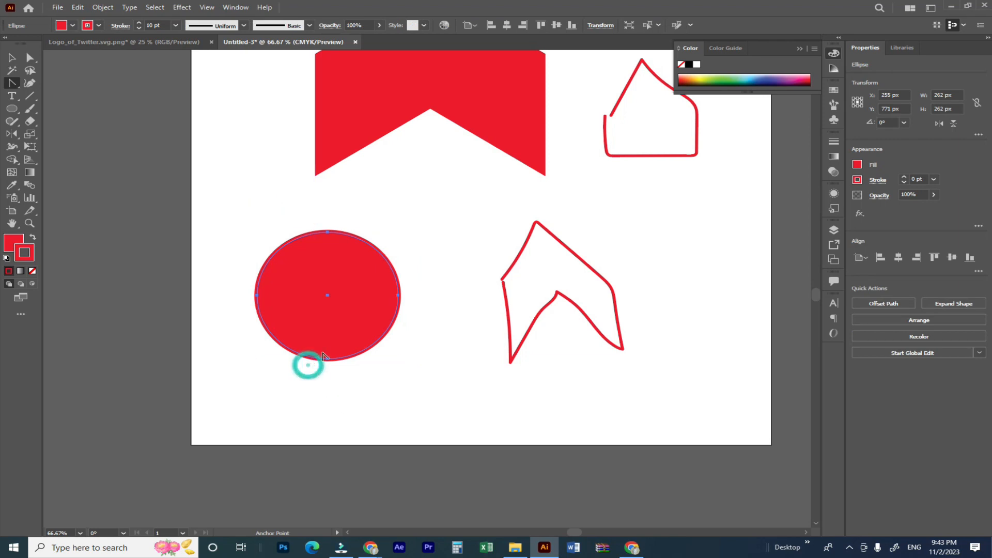
pyautogui.click(321, 397)
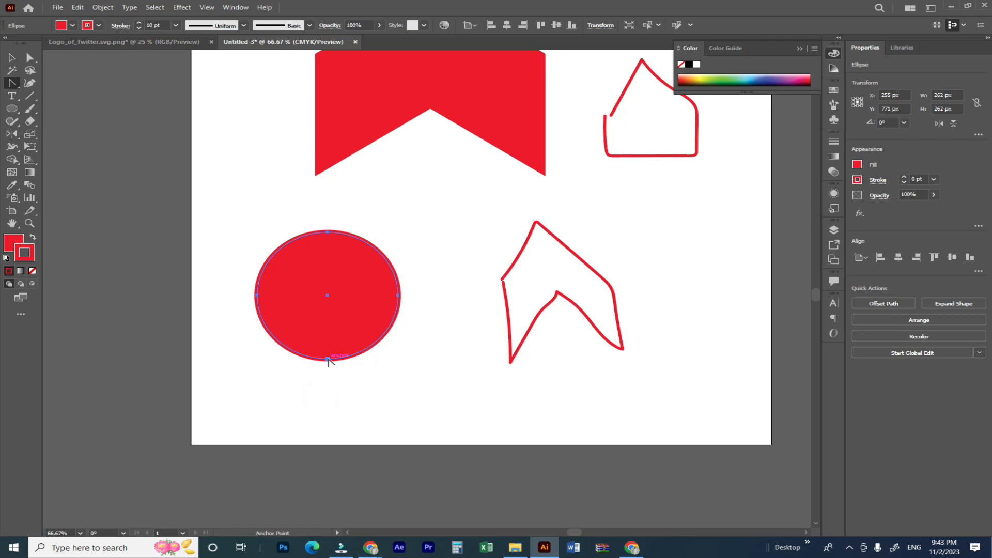
pyautogui.click(327, 359)
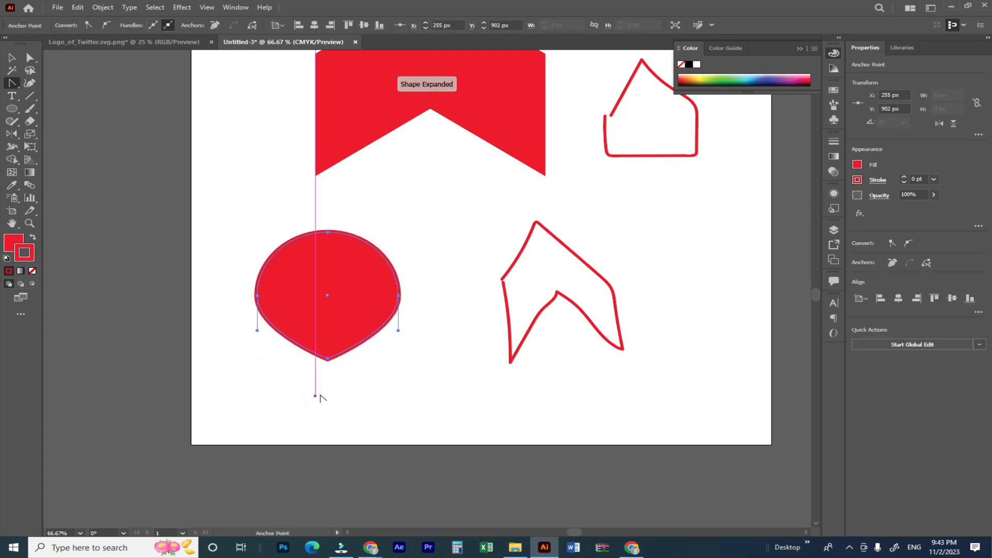
# - Pull the shape's bottom anchor point straight down with the Direct Selection tool to form a long pin, and deselect it
pyautogui.click(29, 58)
pyautogui.click(231, 369)
pyautogui.moveTo(328, 358); pyautogui.dragTo(327, 465)
pyautogui.click(401, 447)
# - Move the red pin shape up and slightly left, just below the notched shape, and deselect it
pyautogui.press('v')
pyautogui.moveTo(319, 309); pyautogui.dragTo(315, 264)
pyautogui.moveTo(398, 191)
pyautogui.mouseDown()
pyautogui.moveTo(455, 281)
pyautogui.moveTo(261, 410)
pyautogui.moveTo(243, 401)
pyautogui.moveTo(494, 322)
pyautogui.moveTo(398, 179)
pyautogui.mouseUp()
pyautogui.click(435, 235)
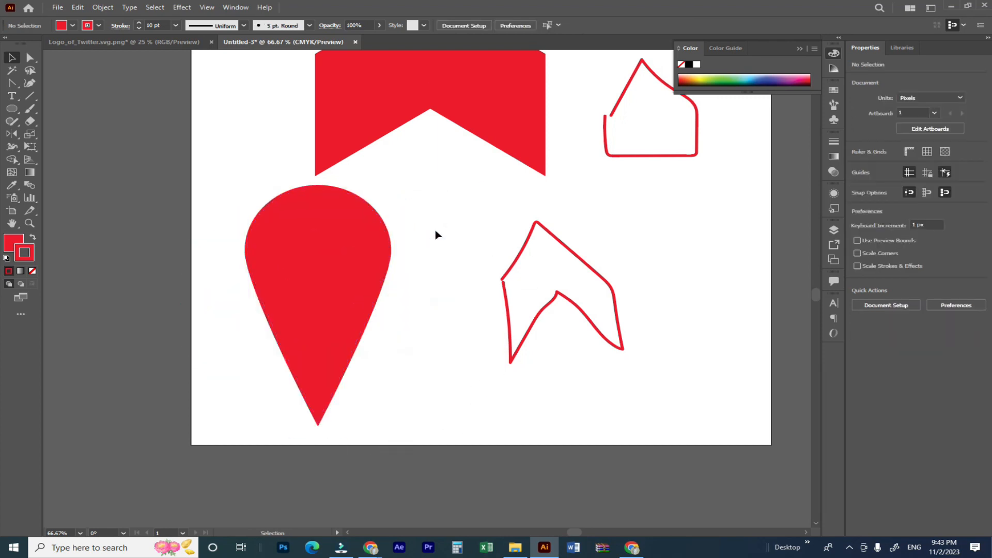
# - Draw a circle of about 86 by 86 px inside the pin's head and fill it with white sampled from the artboard
pyautogui.press('l')
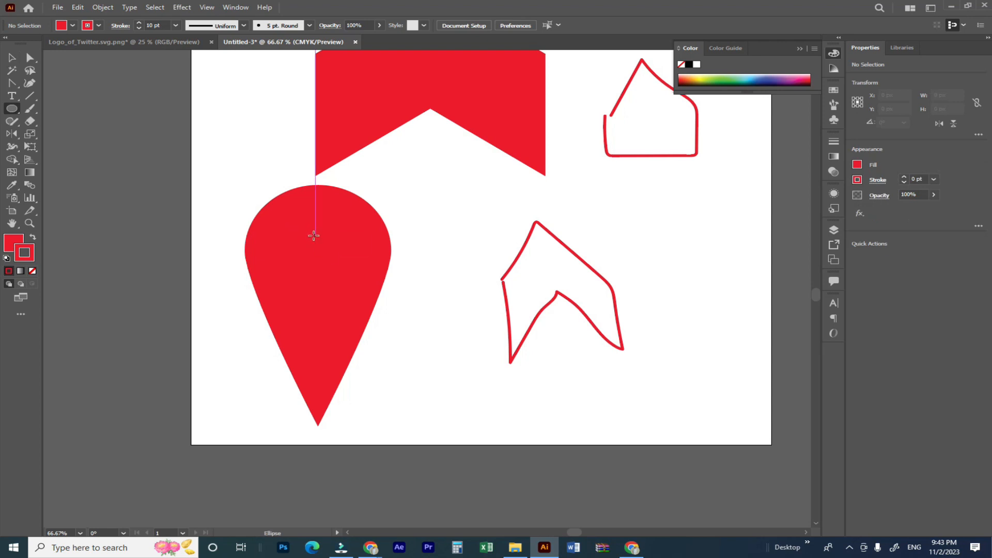
pyautogui.moveTo(314, 236); pyautogui.dragTo(339, 257)
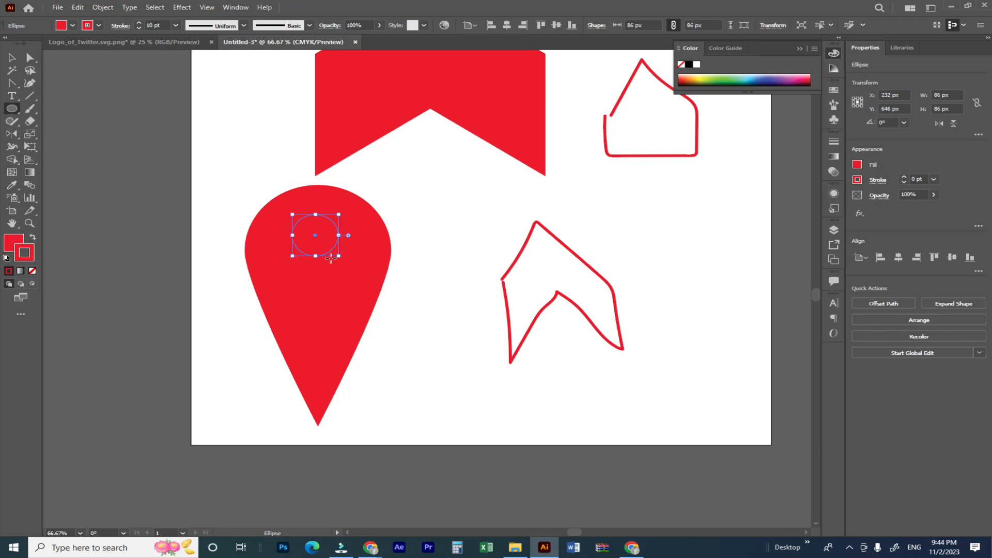
pyautogui.press('i')
pyautogui.click(425, 259)
# - Select the red pin together with its white circle and group them
pyautogui.click(12, 58)
pyautogui.moveTo(253, 181); pyautogui.dragTo(339, 319)
pyautogui.click(476, 323)
pyautogui.moveTo(225, 193); pyautogui.dragTo(331, 306)
pyautogui.hotkey('ctrl', 'g')
# - Scale the grouped pin down to roughly three quarters of its size and move it slightly down and right
pyautogui.moveTo(387, 422); pyautogui.dragTo(357, 365)
pyautogui.click(372, 357)
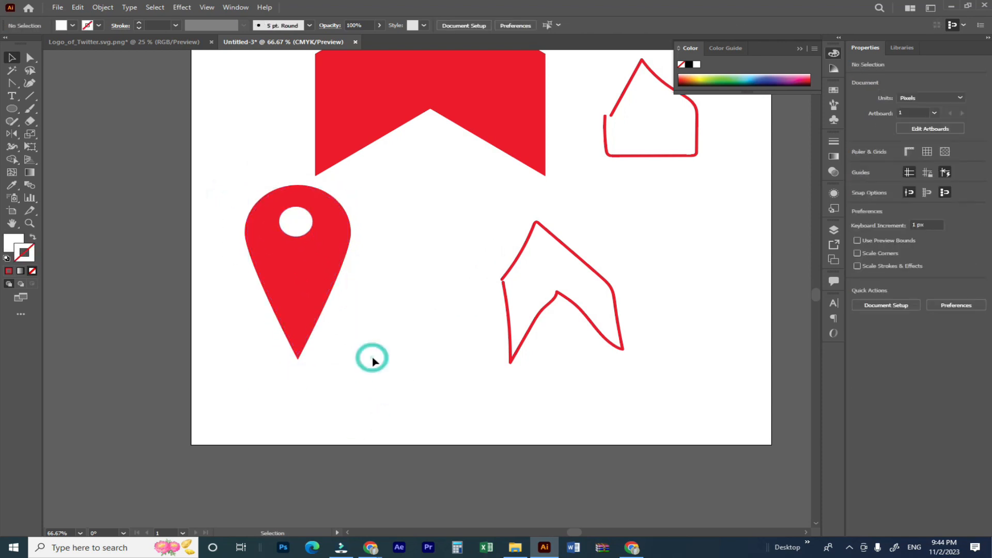
pyautogui.moveTo(275, 270); pyautogui.dragTo(290, 309)
pyautogui.click(394, 307)
# - Move the pin off the artboard and back onto it, a little right of its former spot, and deselect it
pyautogui.click(29, 84)
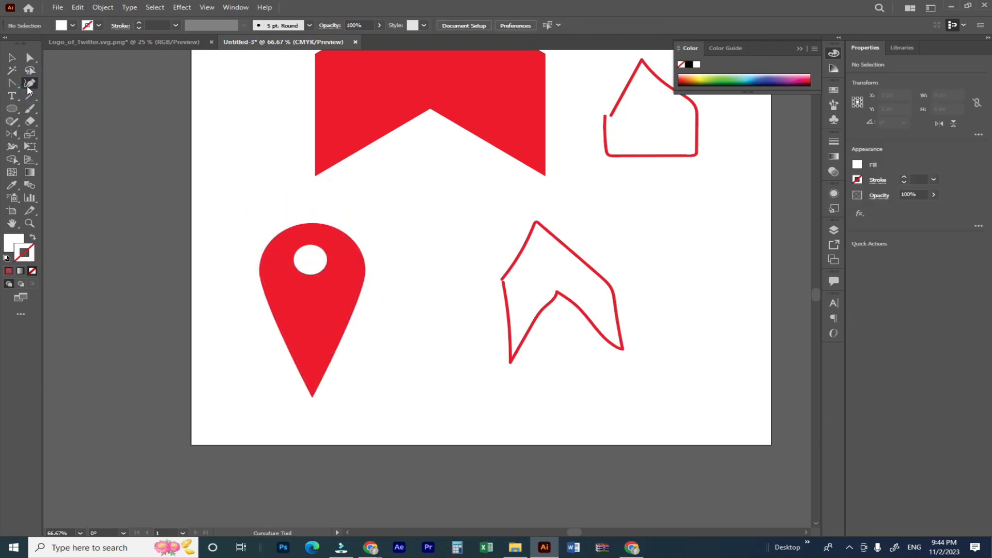
pyautogui.click(12, 57)
pyautogui.moveTo(313, 328); pyautogui.dragTo(139, 285)
pyautogui.click(302, 313)
pyautogui.moveTo(142, 225); pyautogui.dragTo(340, 250)
pyautogui.click(436, 390)
pyautogui.scroll(6, 389, 270)
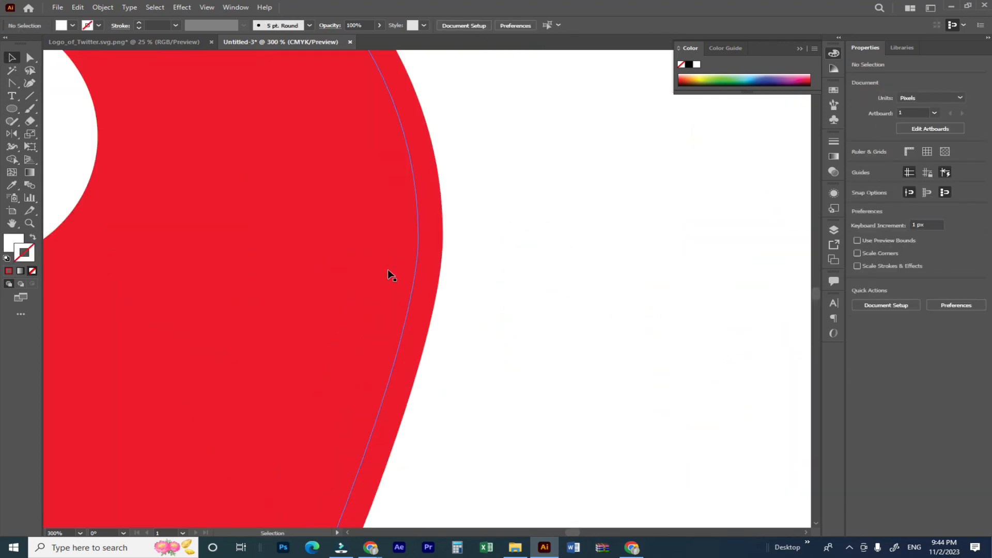
pyautogui.scroll(-9, 389, 274)
pyautogui.scroll(-2, 371, 305)
pyautogui.scroll(6, 372, 305)
pyautogui.scroll(-10, 373, 306)
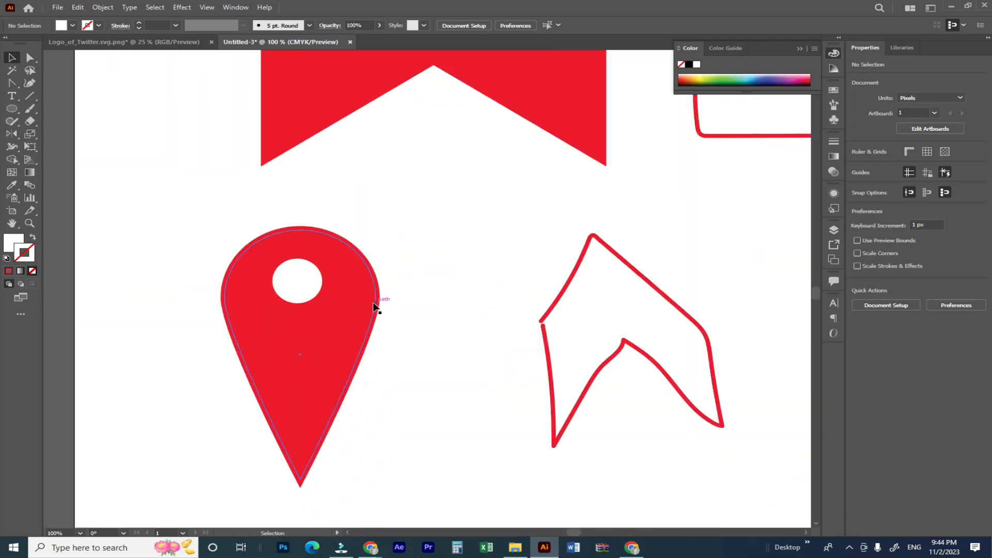
pyautogui.scroll(6, 373, 307)
pyautogui.scroll(-2, 375, 307)
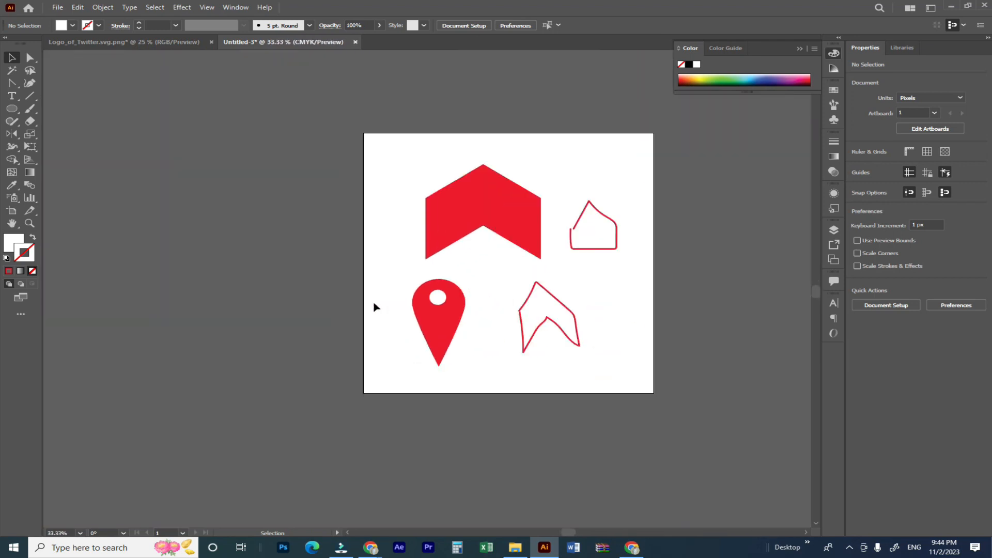